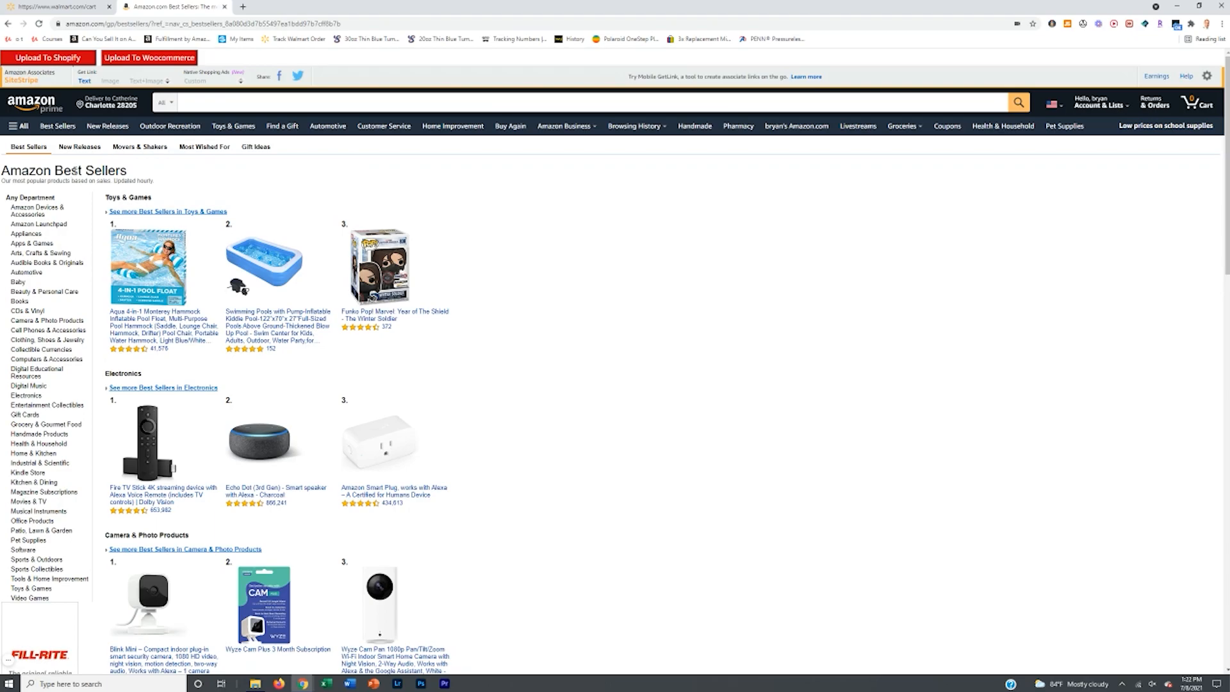
pyautogui.click(45, 7)
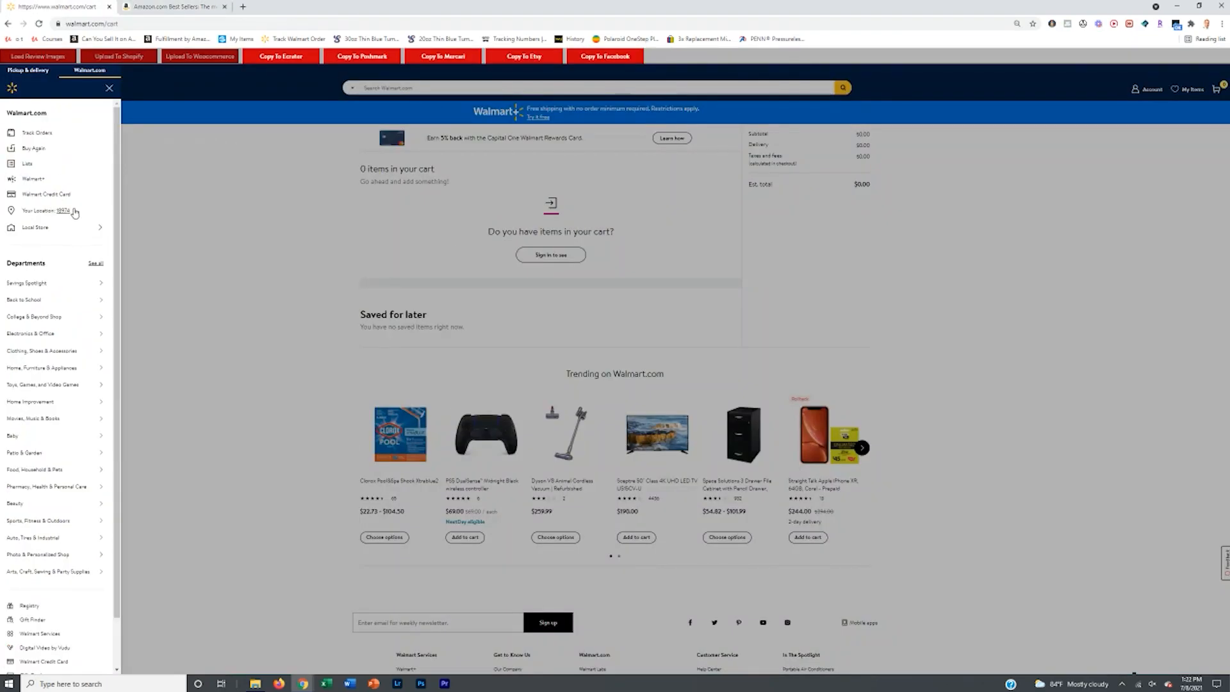
pyautogui.click(157, 5)
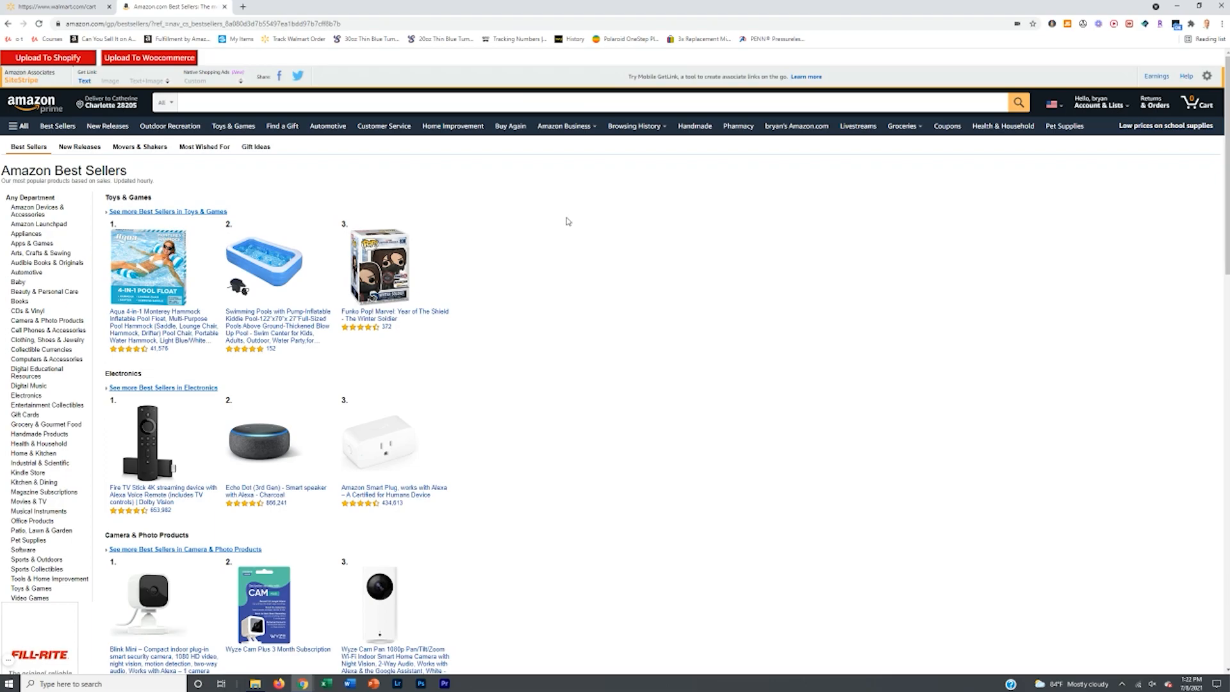
# Step: Browse the best sellers in Clothing, Shoes & Jewelry, narrowed to the Women category
pyautogui.click(23, 343)
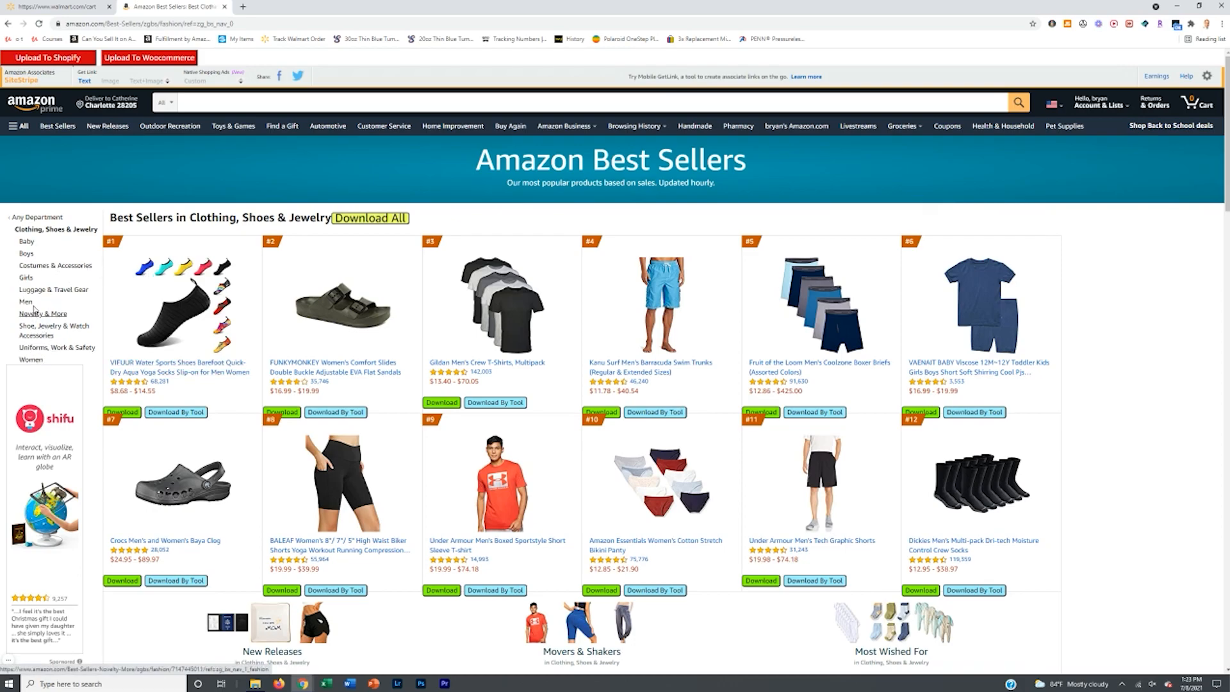
pyautogui.click(32, 358)
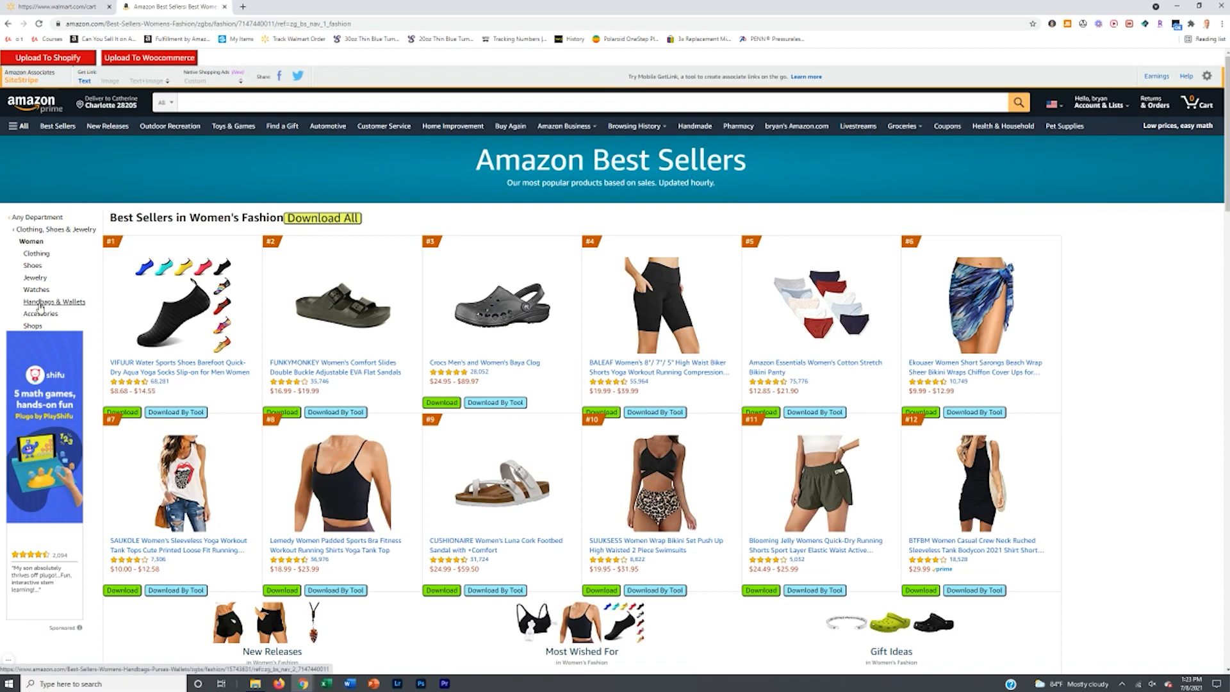
# Step: Search Amazon for "womens bathing suit"
pyautogui.click(241, 105)
pyautogui.write('bath')
pyautogui.press('BackSpace')
pyautogui.press('BackSpace')
pyautogui.press('BackSpace')
pyautogui.press('BackSpace')
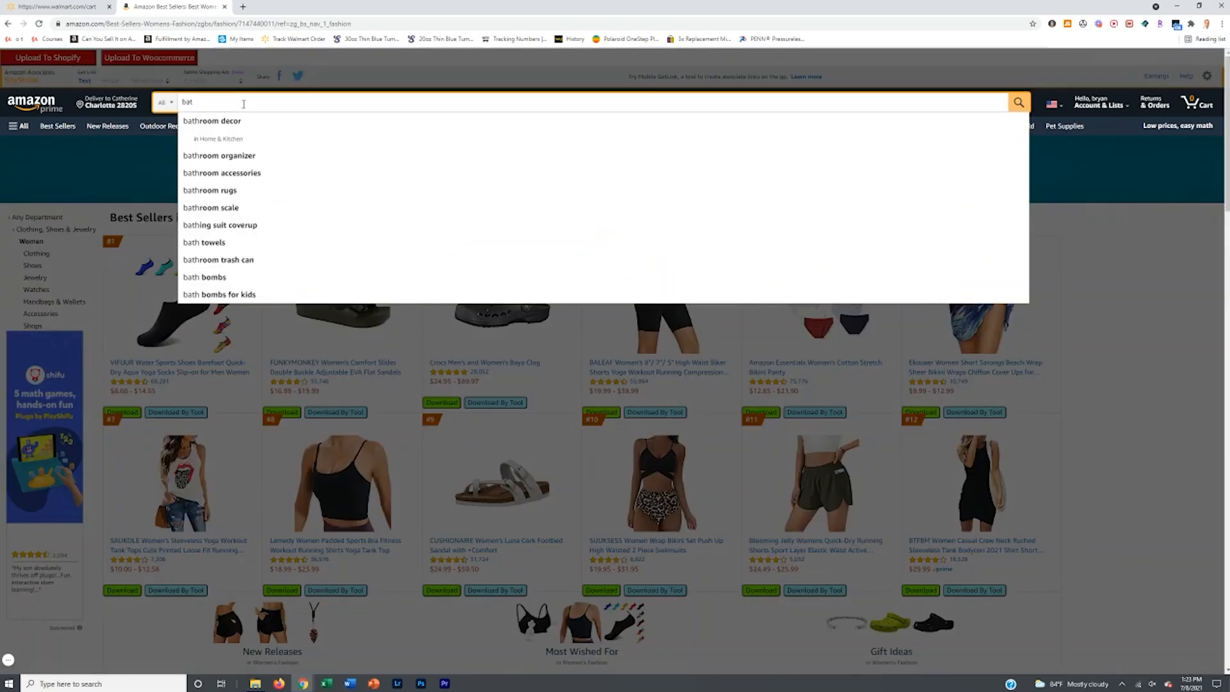
pyautogui.write('womens ')
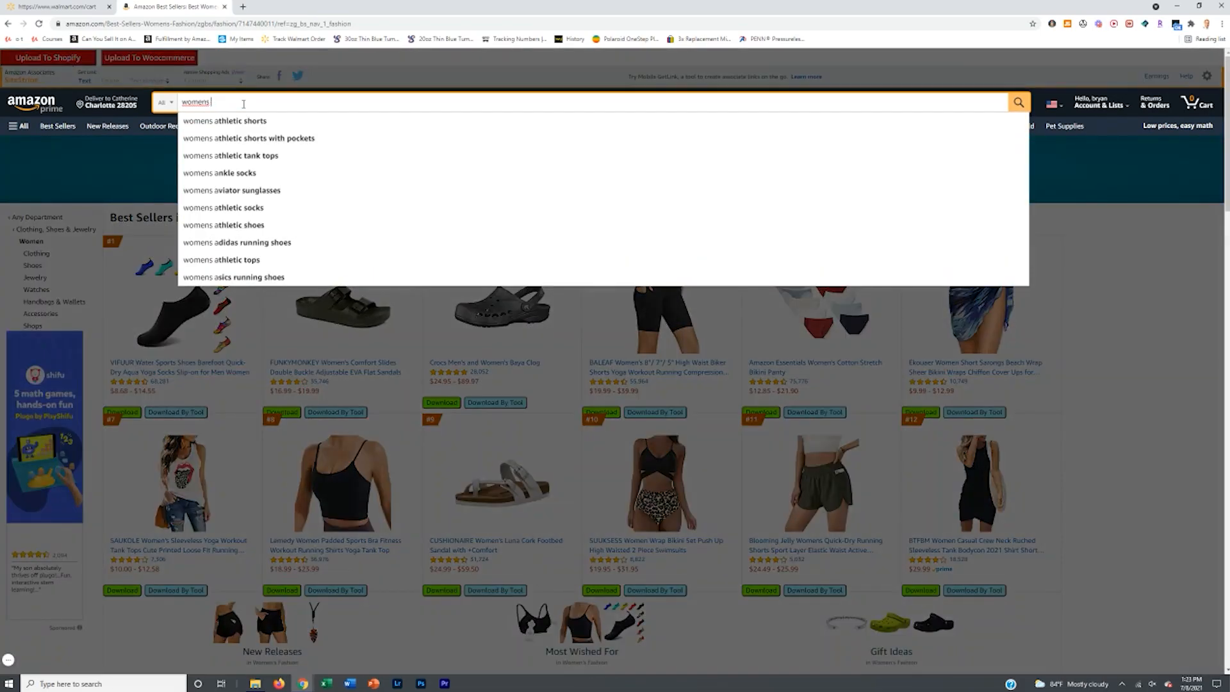
pyautogui.write('bathing suit')
pyautogui.press('Return')
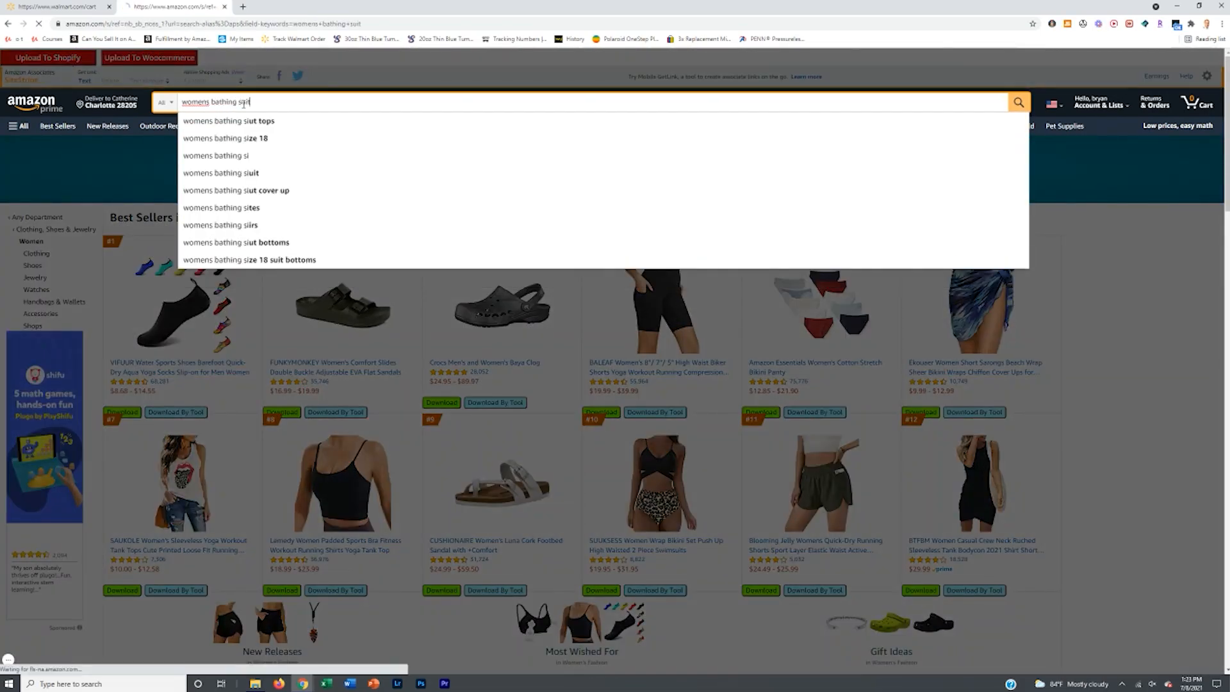
# Step: Open the Tempt Me green two-piece and American Trends high-waisted swimsuits in separate tabs and close the search results
pyautogui.scroll(-1, 866, 325)
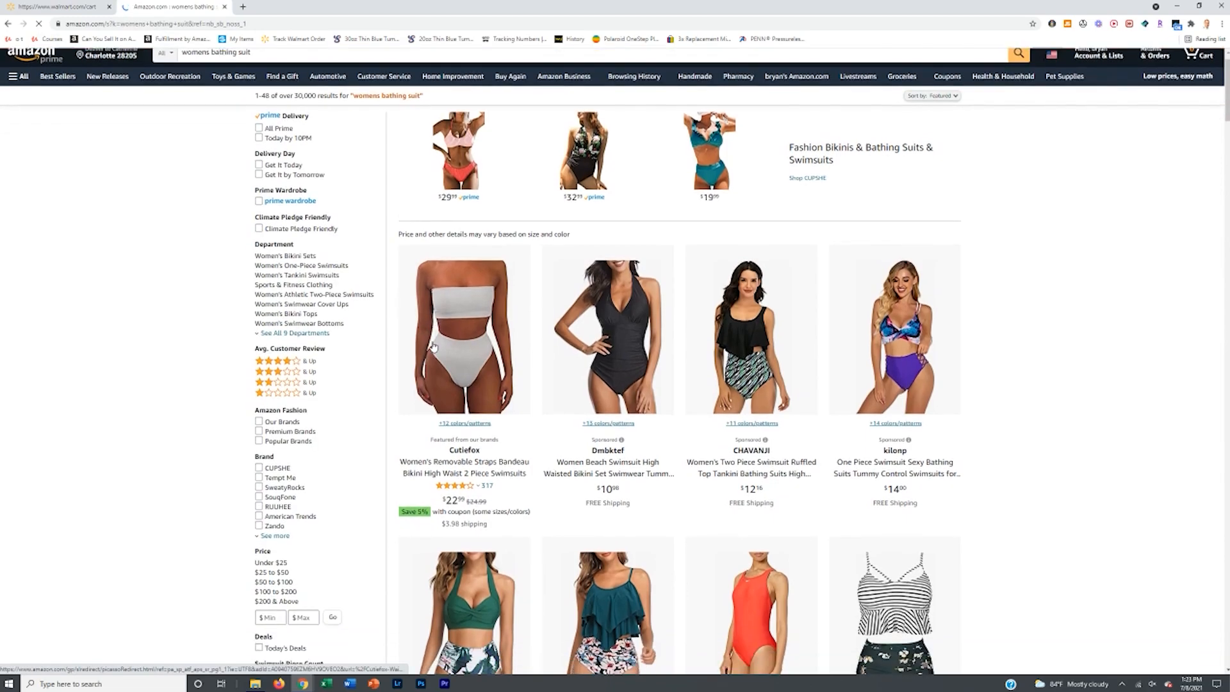
pyautogui.scroll(-2, 886, 440)
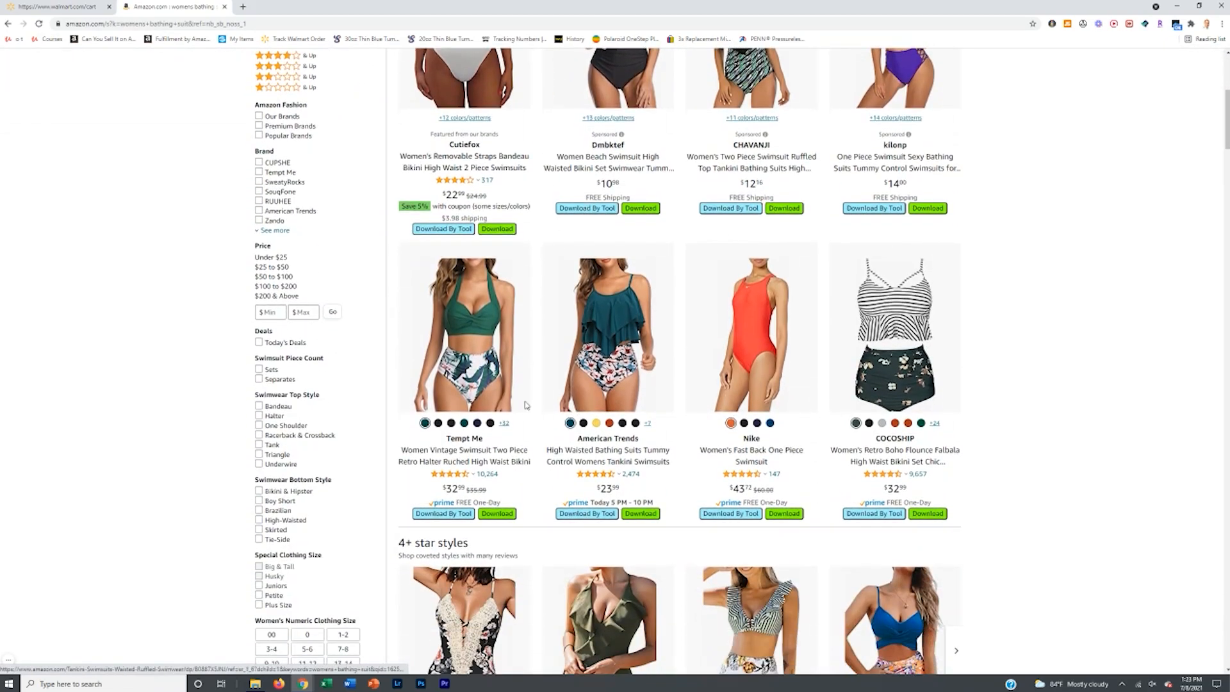
pyautogui.rightClick(486, 344)
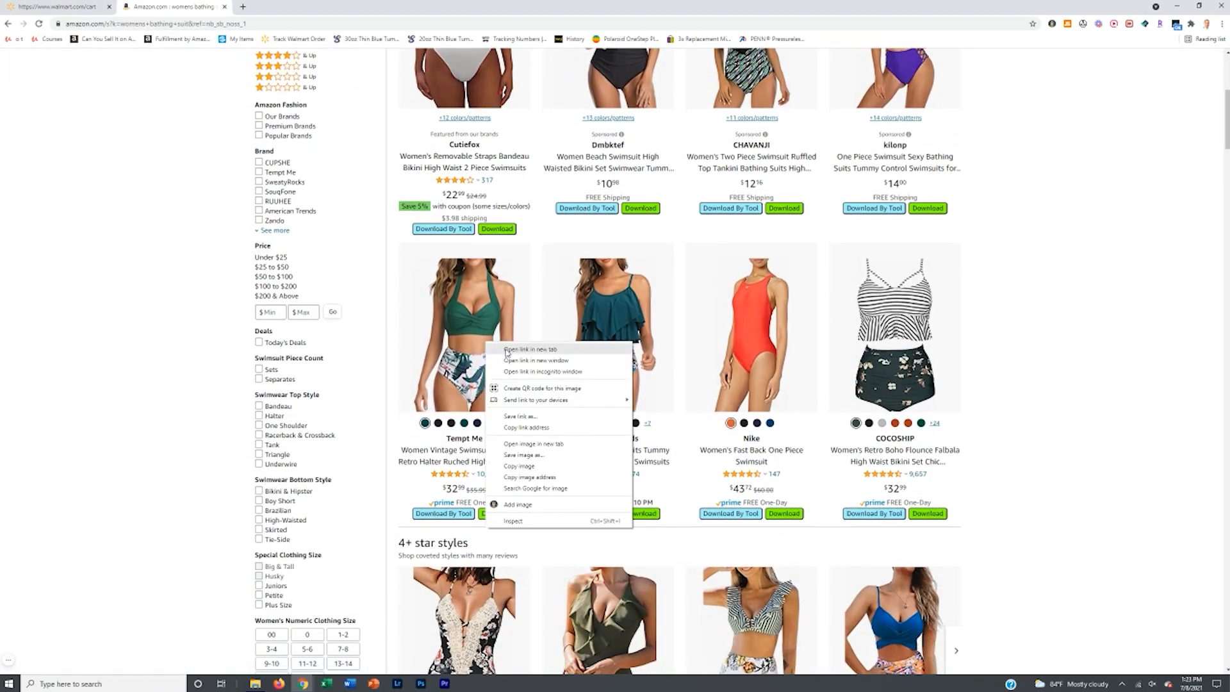
pyautogui.click(529, 349)
pyautogui.rightClick(612, 360)
pyautogui.click(624, 370)
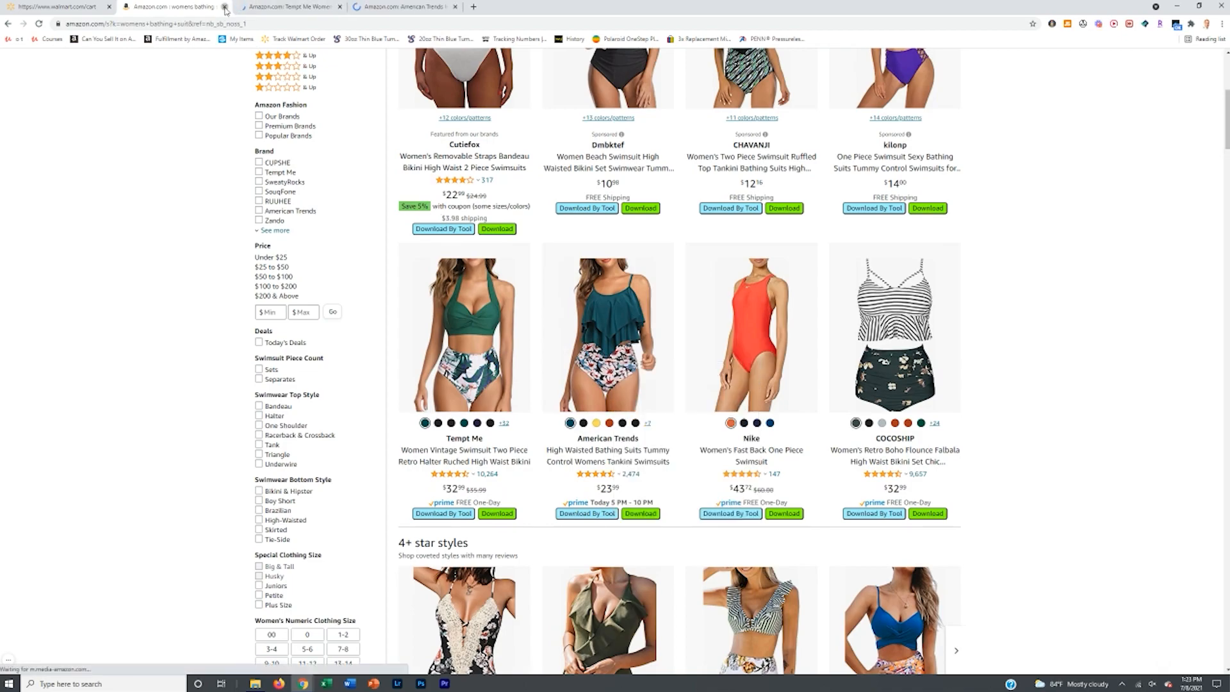
pyautogui.click(223, 7)
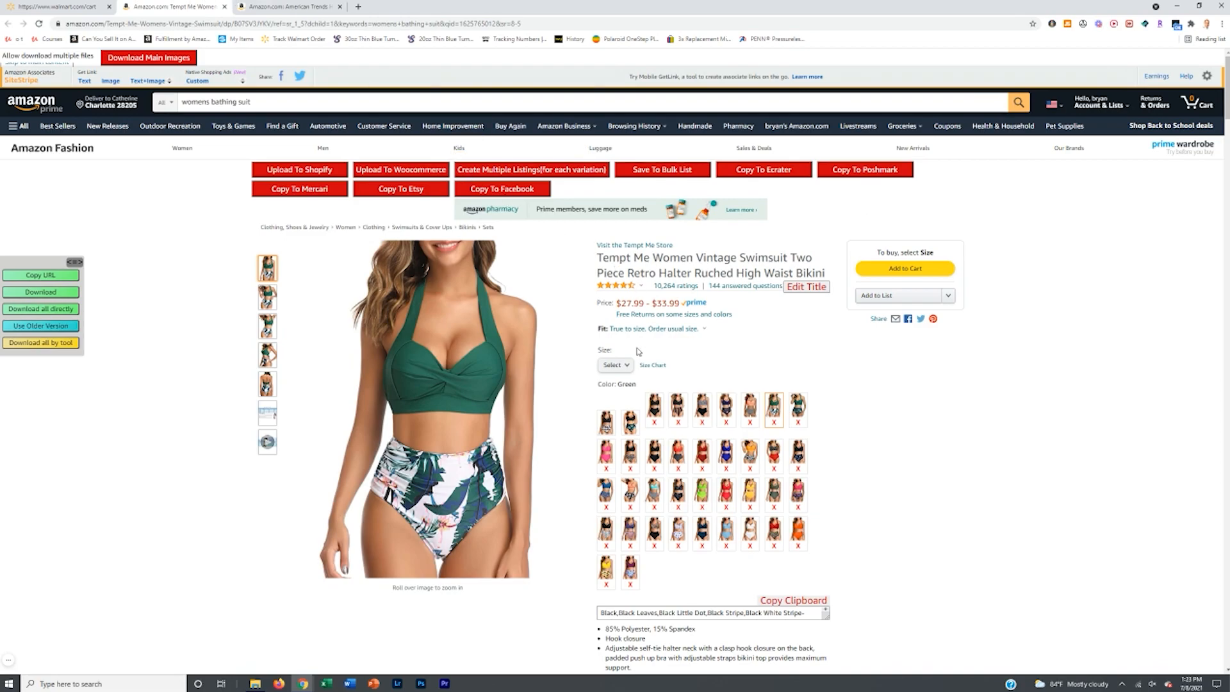
# Step: Compare the Tempt Me swimsuit's price in sizes X-Small and X-Large, and leave size Medium selected
pyautogui.click(624, 365)
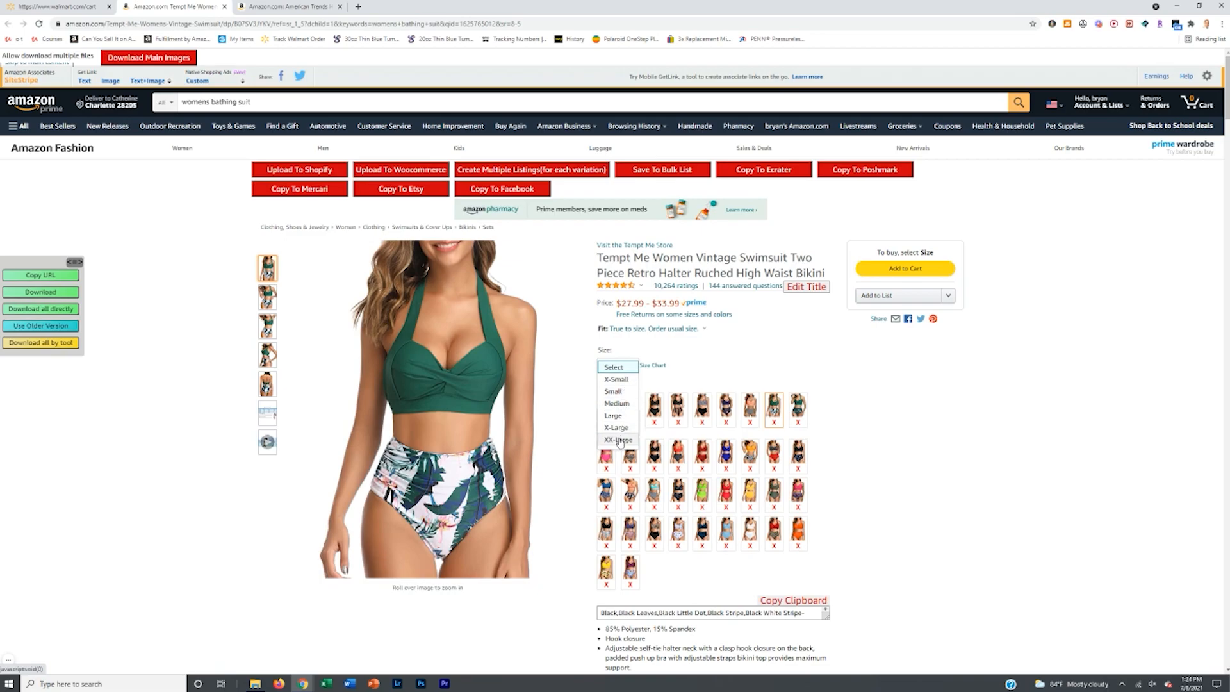
pyautogui.click(617, 379)
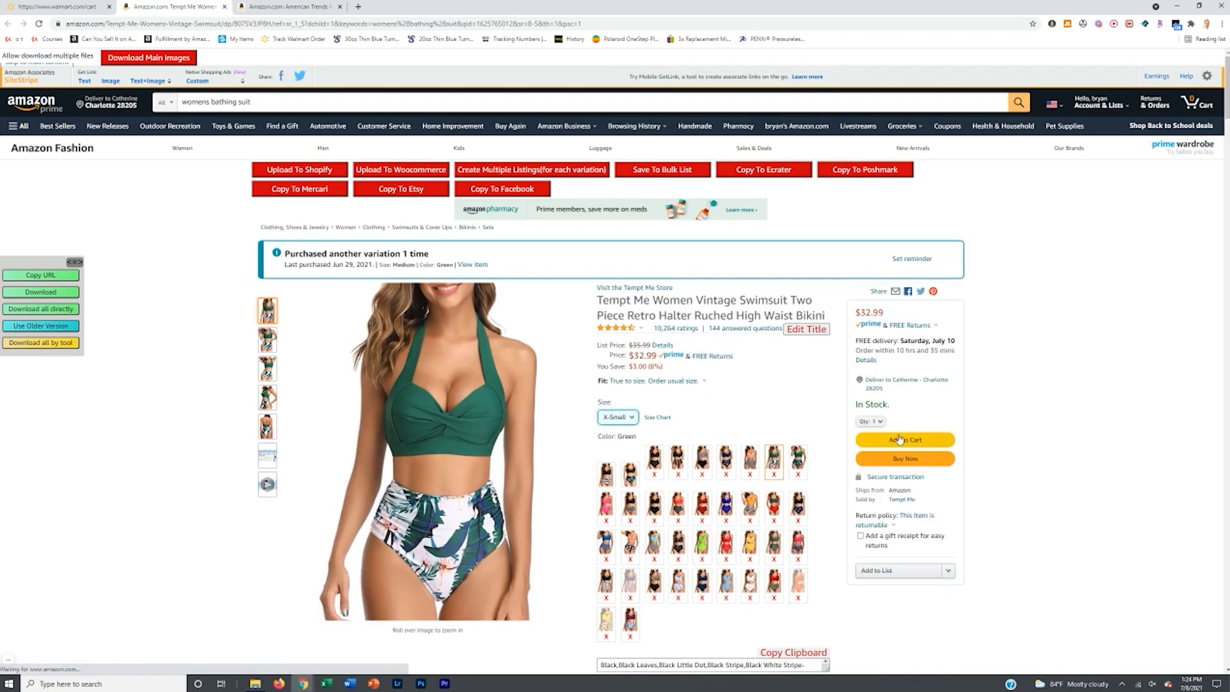
pyautogui.moveTo(854, 313); pyautogui.dragTo(885, 314)
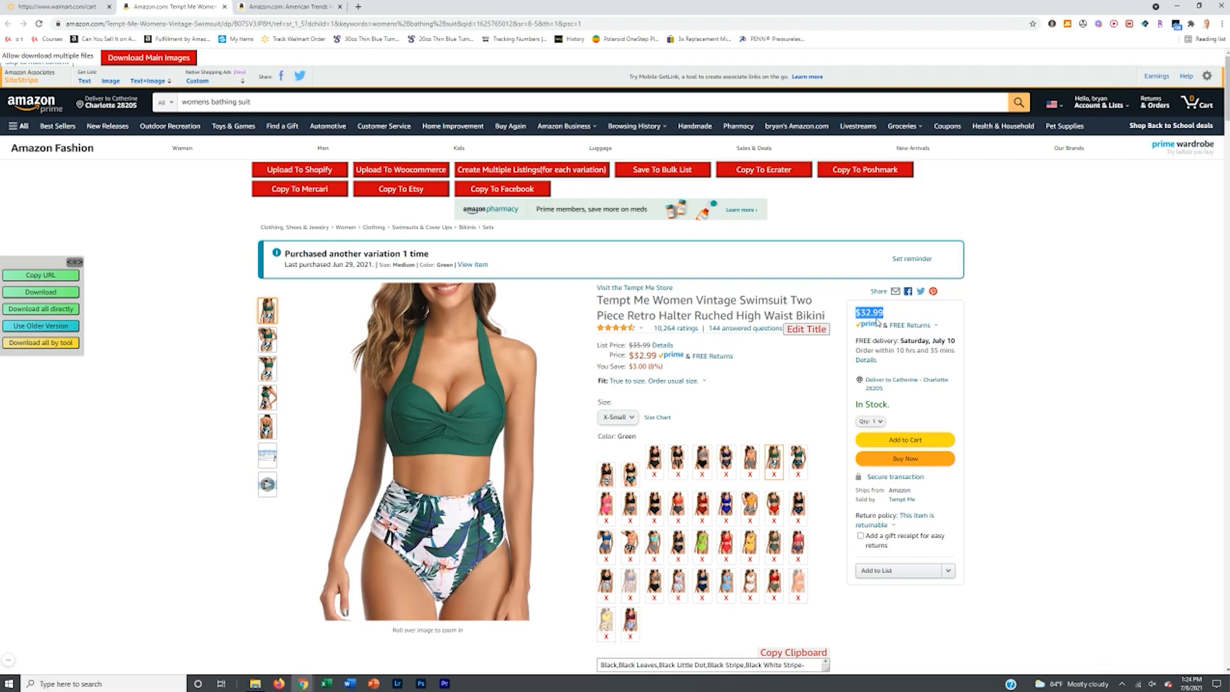
pyautogui.click(616, 417)
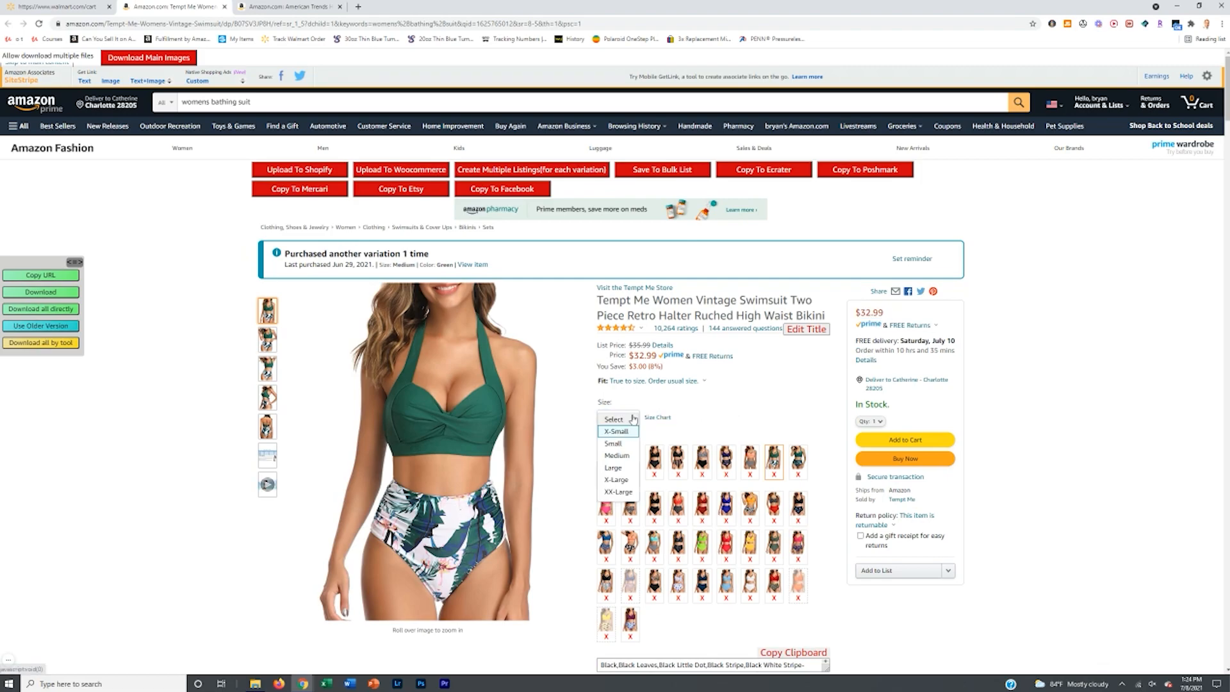
pyautogui.click(609, 481)
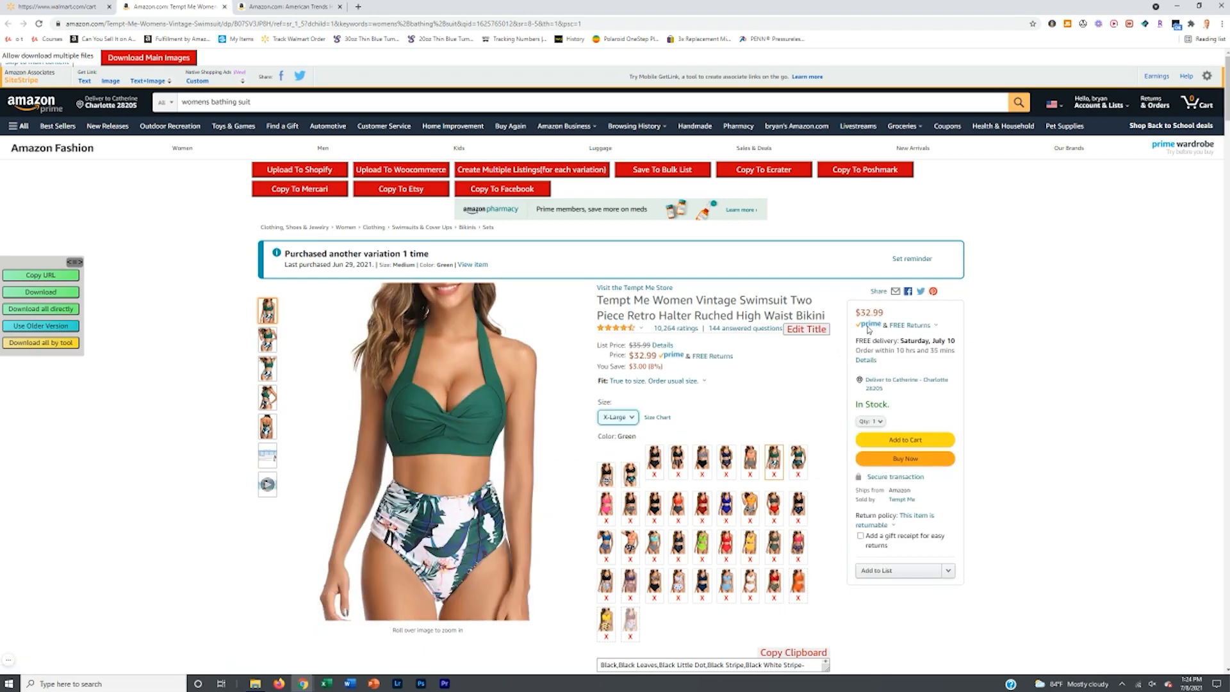
pyautogui.click(618, 417)
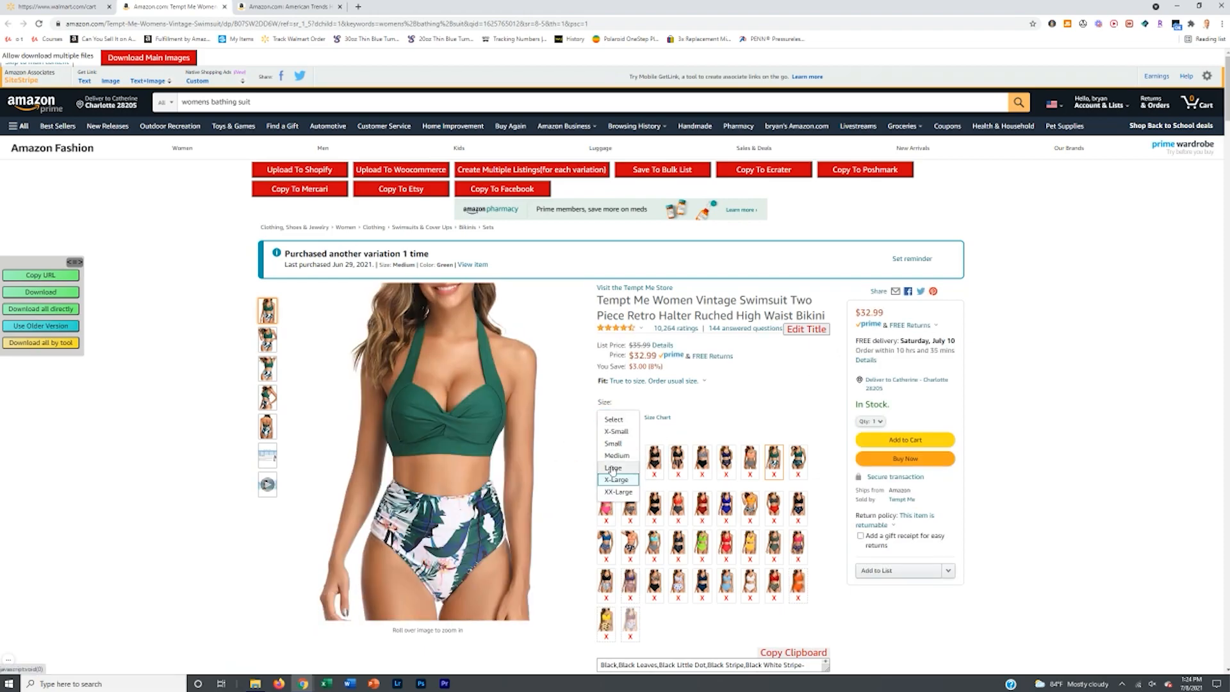
pyautogui.click(611, 457)
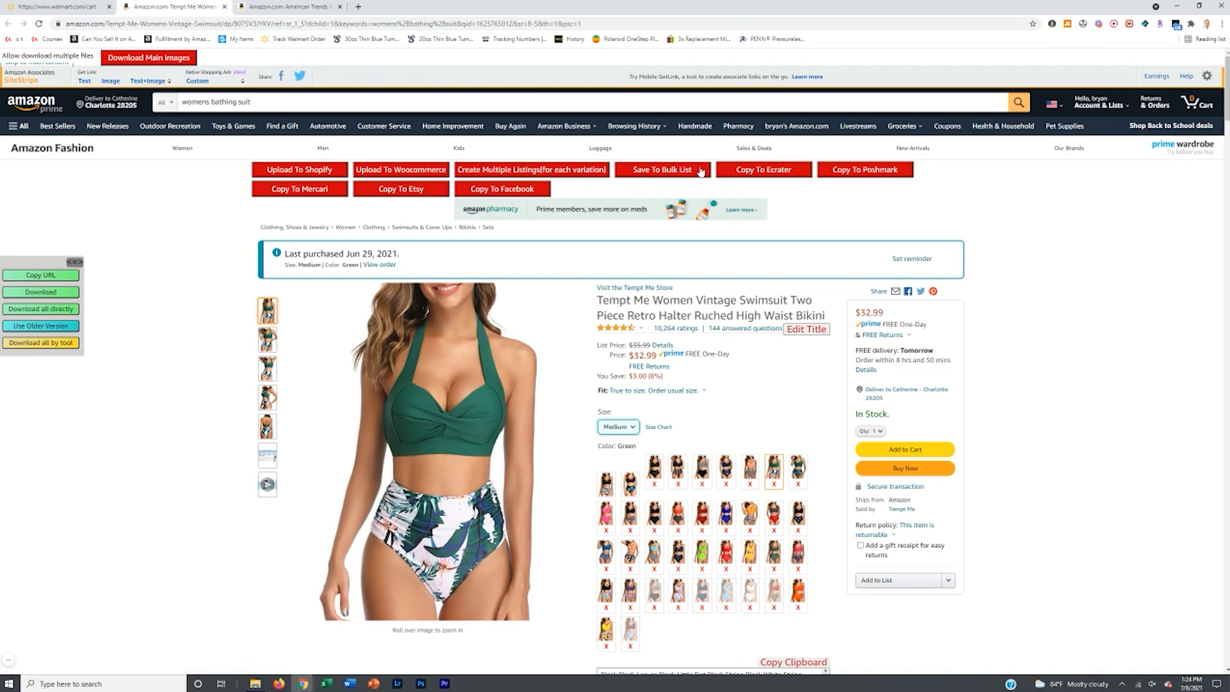
# Step: Copy the swimsuit to a new Poshmark listing, paste its details with ZeeDrop and review the imported photos
pyautogui.click(838, 170)
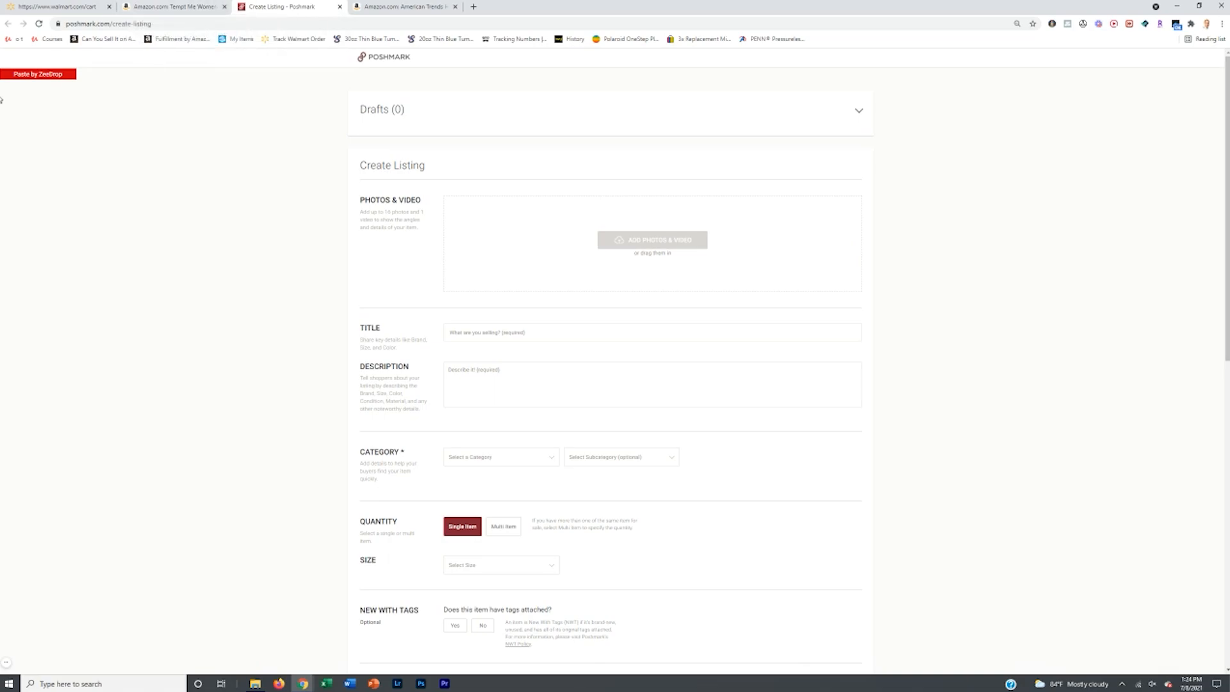
pyautogui.click(13, 77)
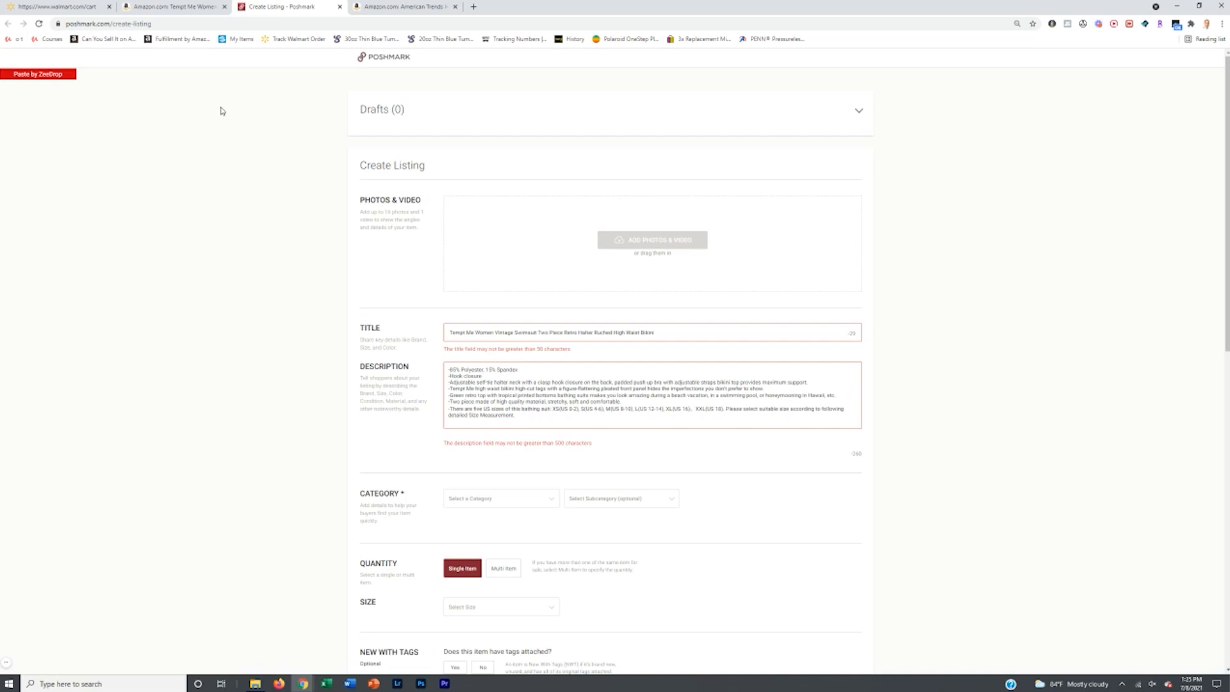
pyautogui.scroll(-2, 995, 431)
pyautogui.scroll(2, 984, 431)
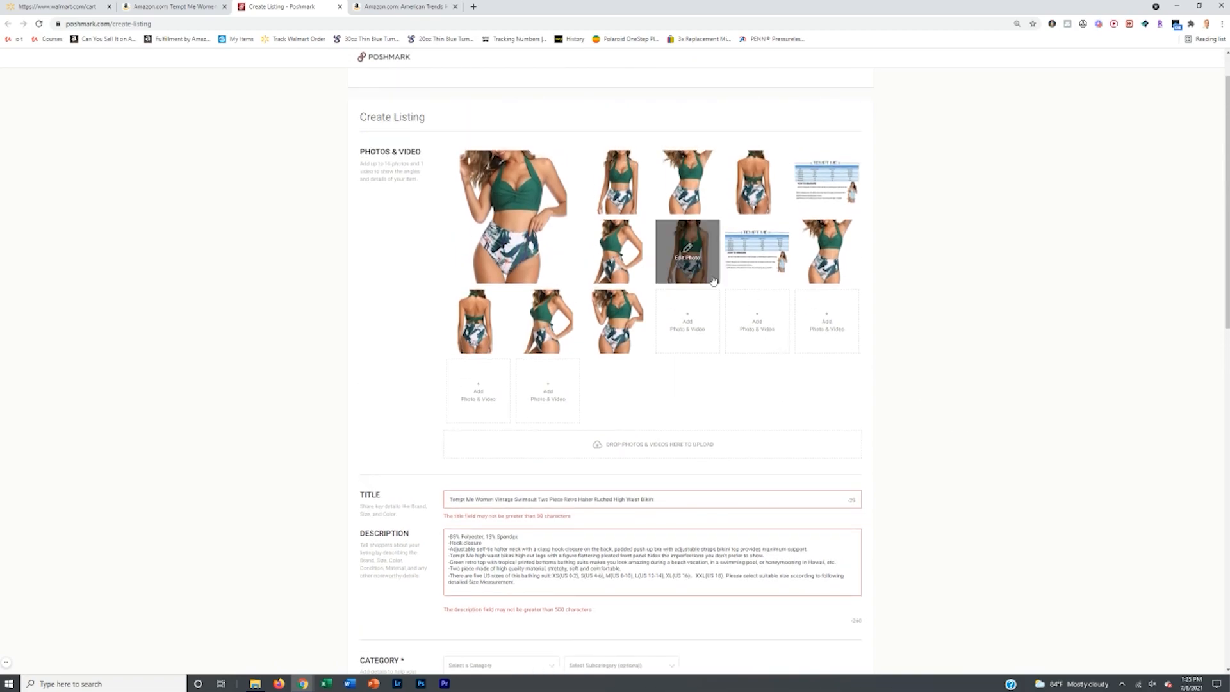
pyautogui.scroll(-1, 666, 289)
pyautogui.moveTo(738, 232)
# Step: Shorten the listing title to "Women Vintage Swimsuit Two Piece High Waist Bikini"
pyautogui.scroll(-3, 442, 320)
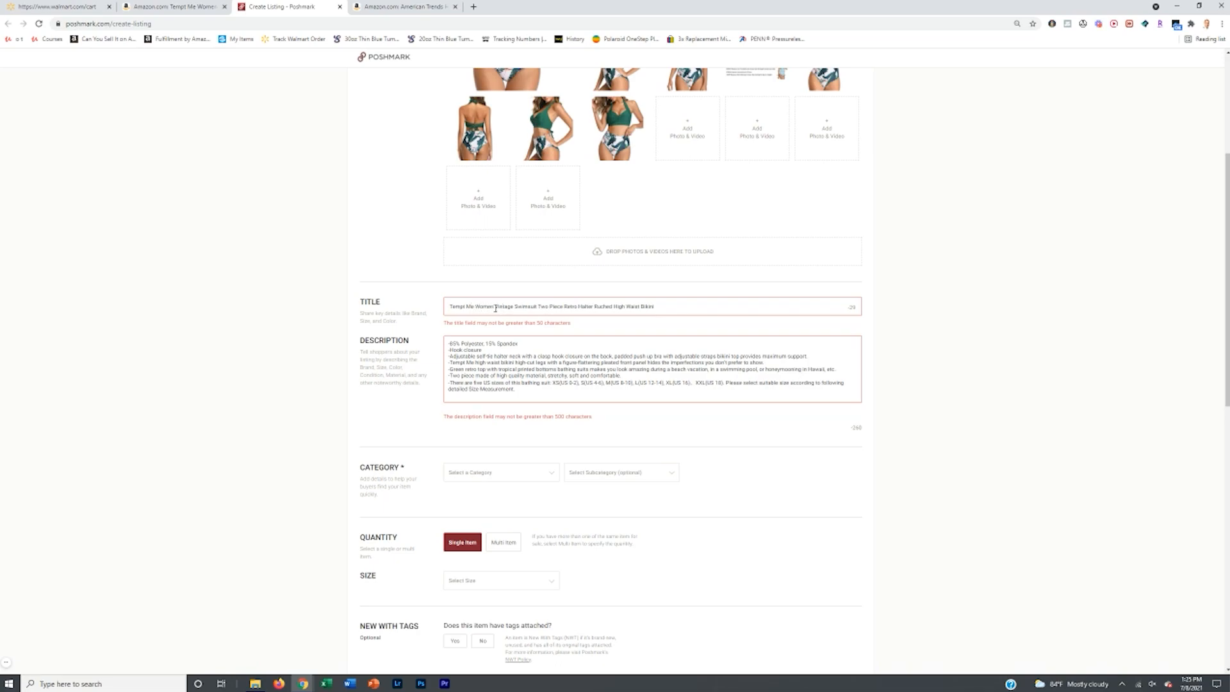
pyautogui.moveTo(475, 306); pyautogui.dragTo(435, 300)
pyautogui.press('BackSpace')
pyautogui.moveTo(555, 306); pyautogui.dragTo(590, 303)
pyautogui.press('BackSpace')
pyautogui.doubleClick(547, 306)
pyautogui.press('BackSpace')
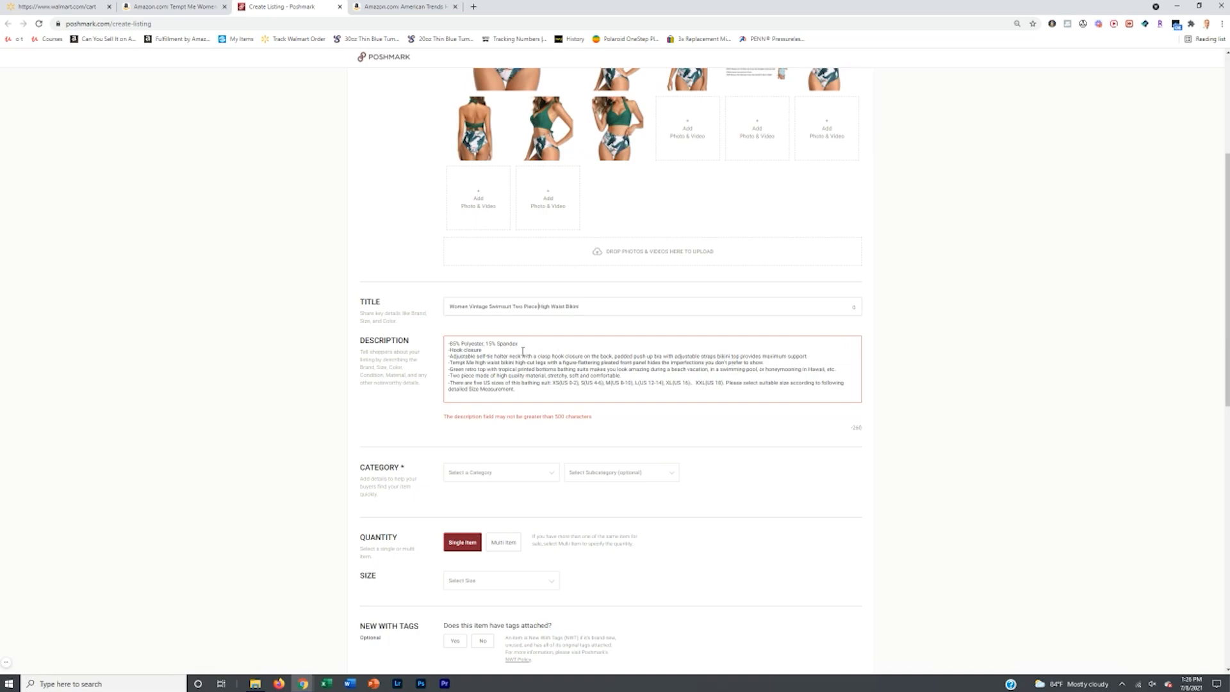
# Step: Remove the fabric, hook closure, two-piece material and US sizes lines from the description, along with the leftover blank lines
pyautogui.moveTo(523, 351); pyautogui.dragTo(303, 331)
pyautogui.press('BackSpace')
pyautogui.moveTo(520, 383); pyautogui.dragTo(447, 368)
pyautogui.press('BackSpace')
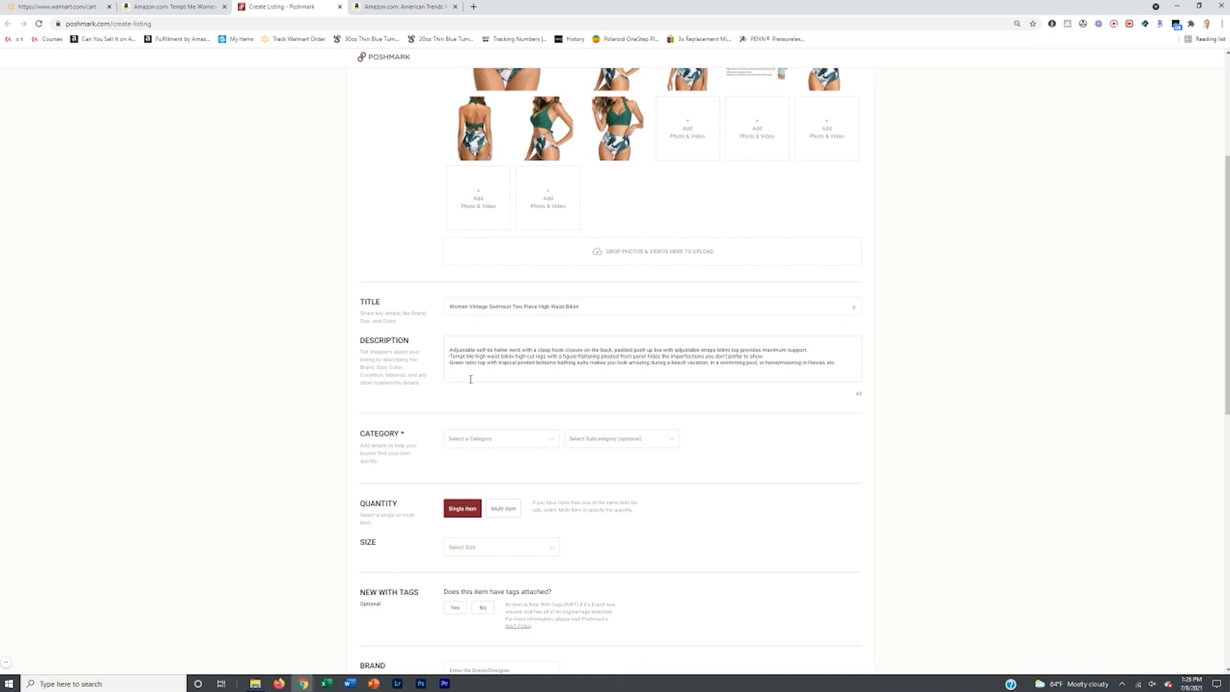
pyautogui.press('BackSpace')
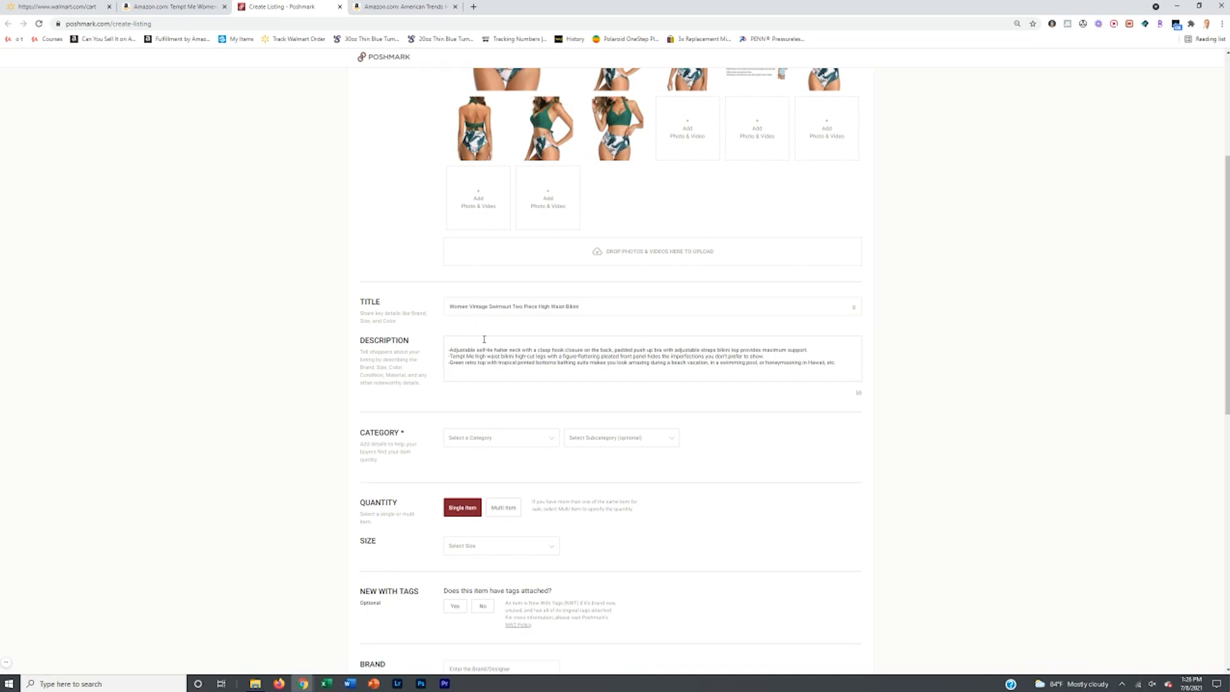
pyautogui.press('Delete')
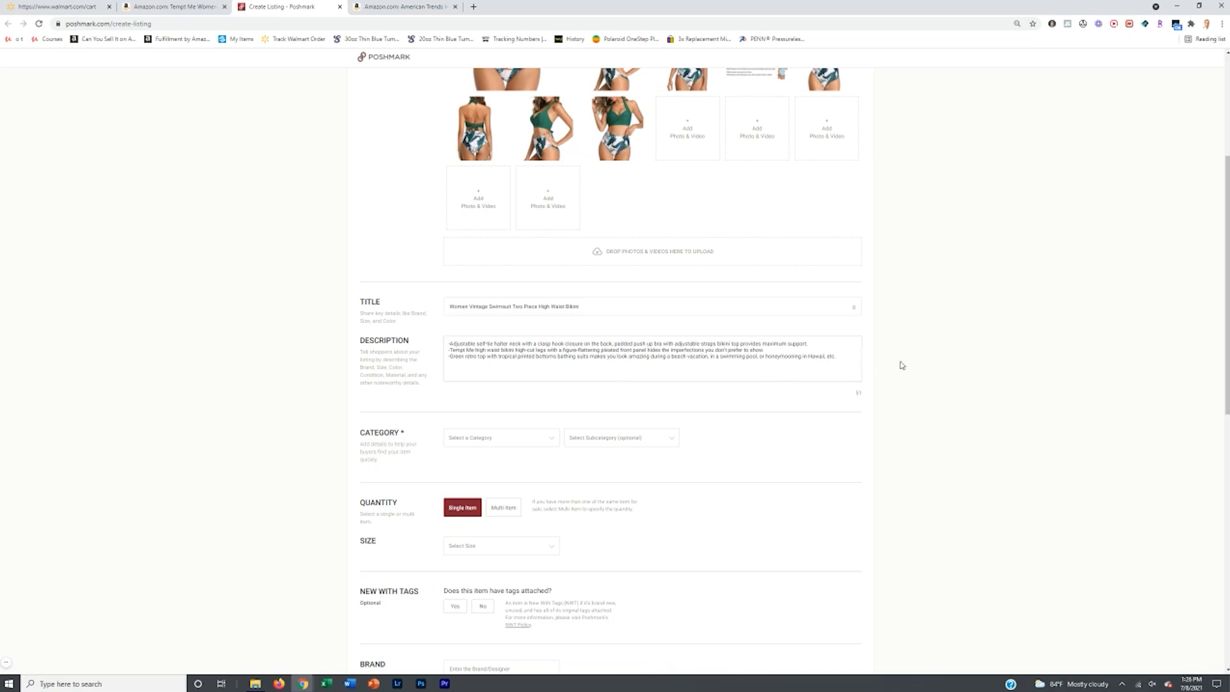
# Step: Set the listing's category to Women Swim and its subcategory to Bikinis
pyautogui.scroll(-3, 516, 458)
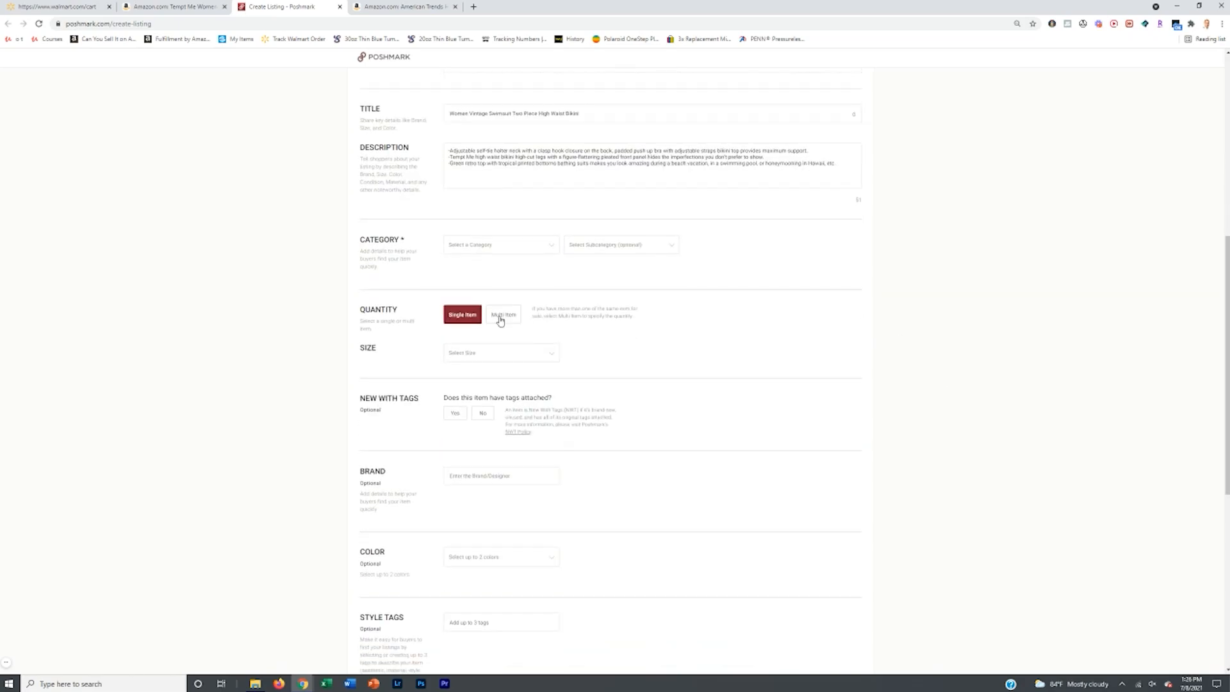
pyautogui.click(500, 248)
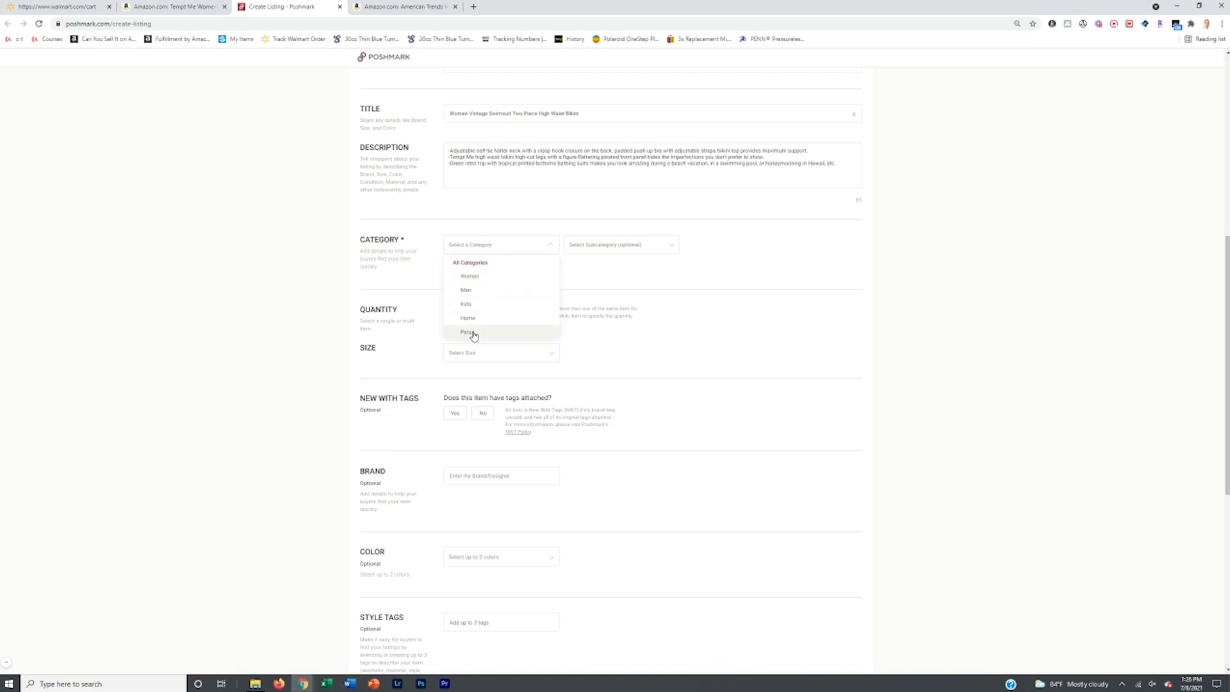
pyautogui.click(472, 277)
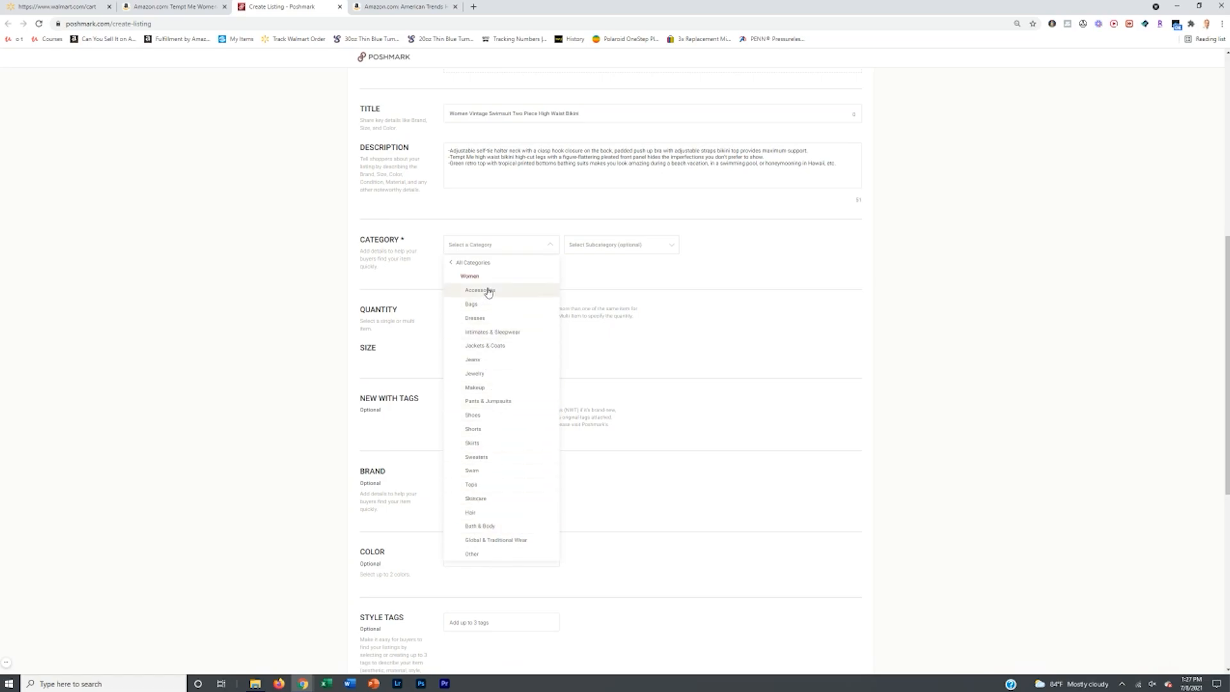
pyautogui.click(477, 473)
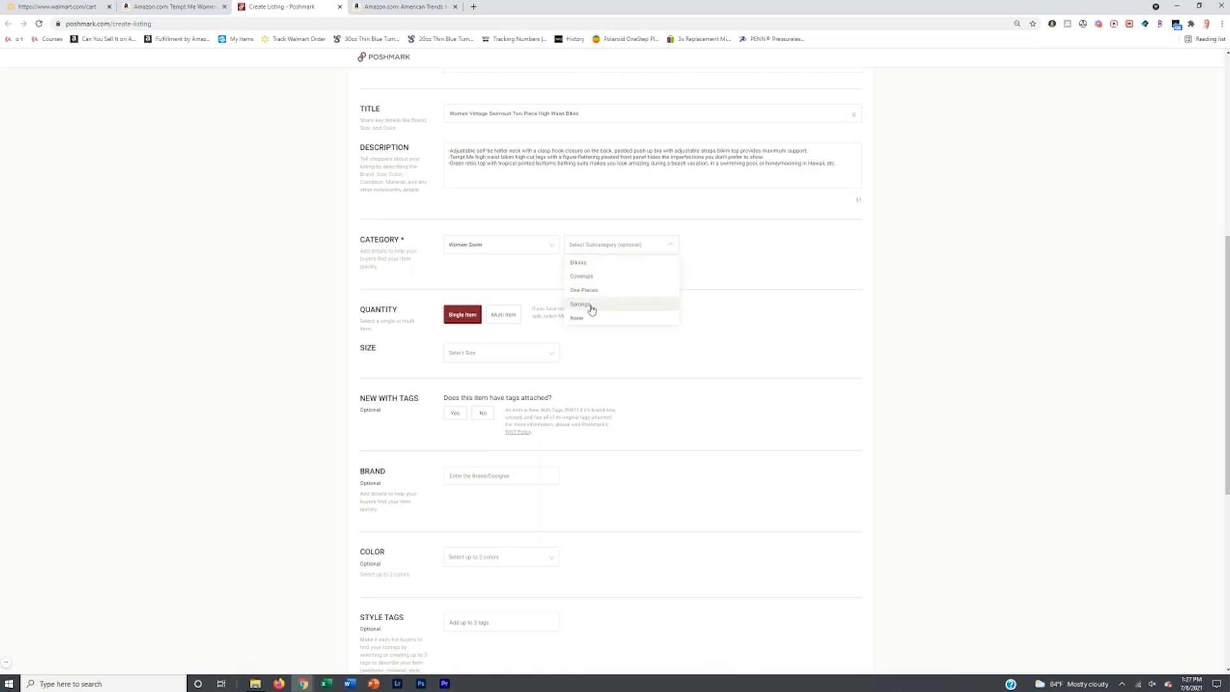
pyautogui.click(584, 263)
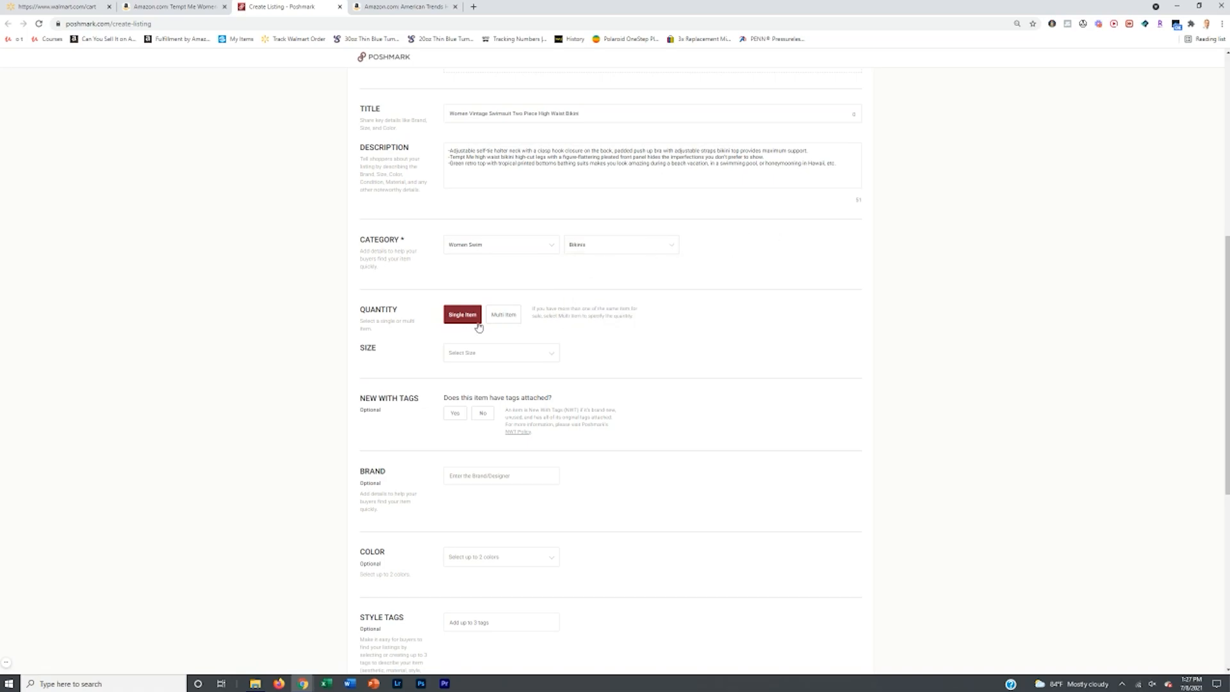
# Step: Set the listing's quantity to Multi Item and open its size choices
pyautogui.click(500, 318)
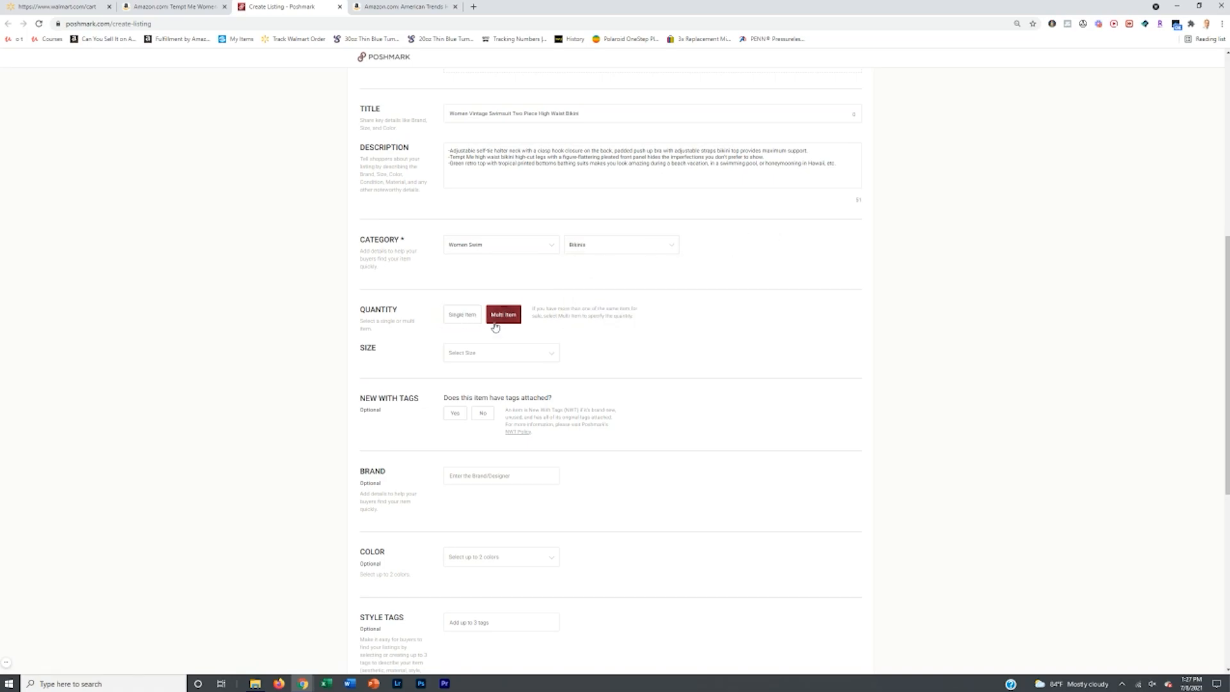
pyautogui.click(494, 353)
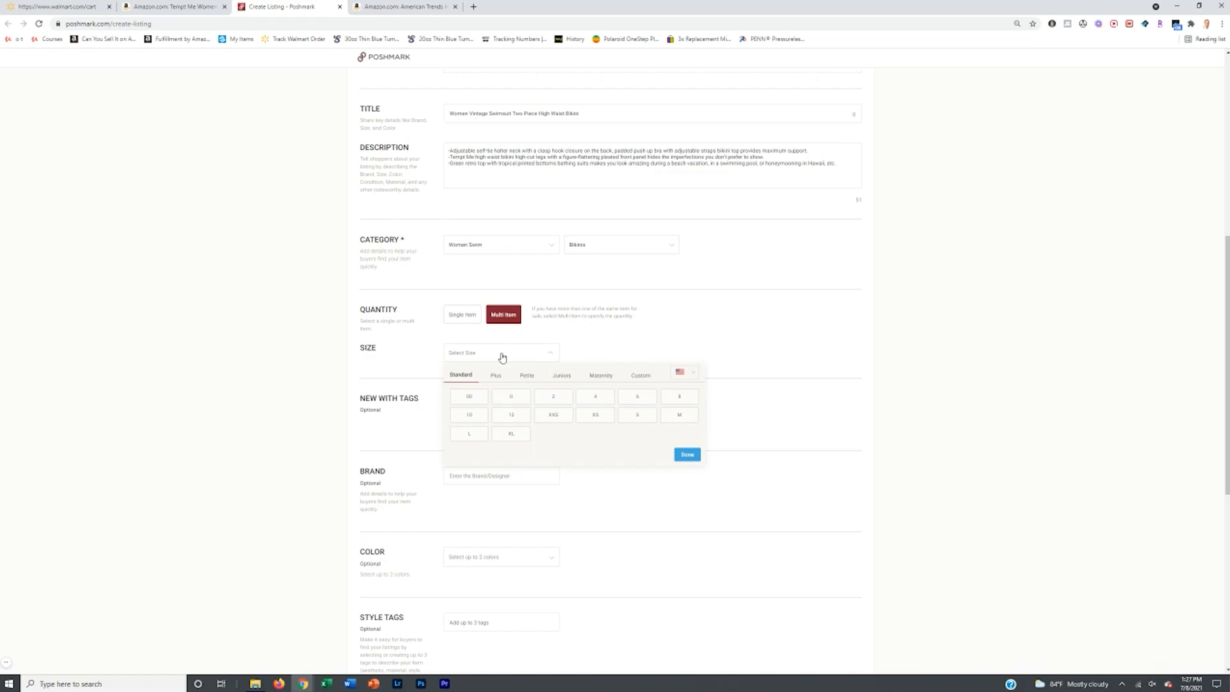
# Step: Check the swimsuit's size options on Amazon, viewing the XX-Large and X-Large variations
pyautogui.click(404, 6)
pyautogui.click(135, 6)
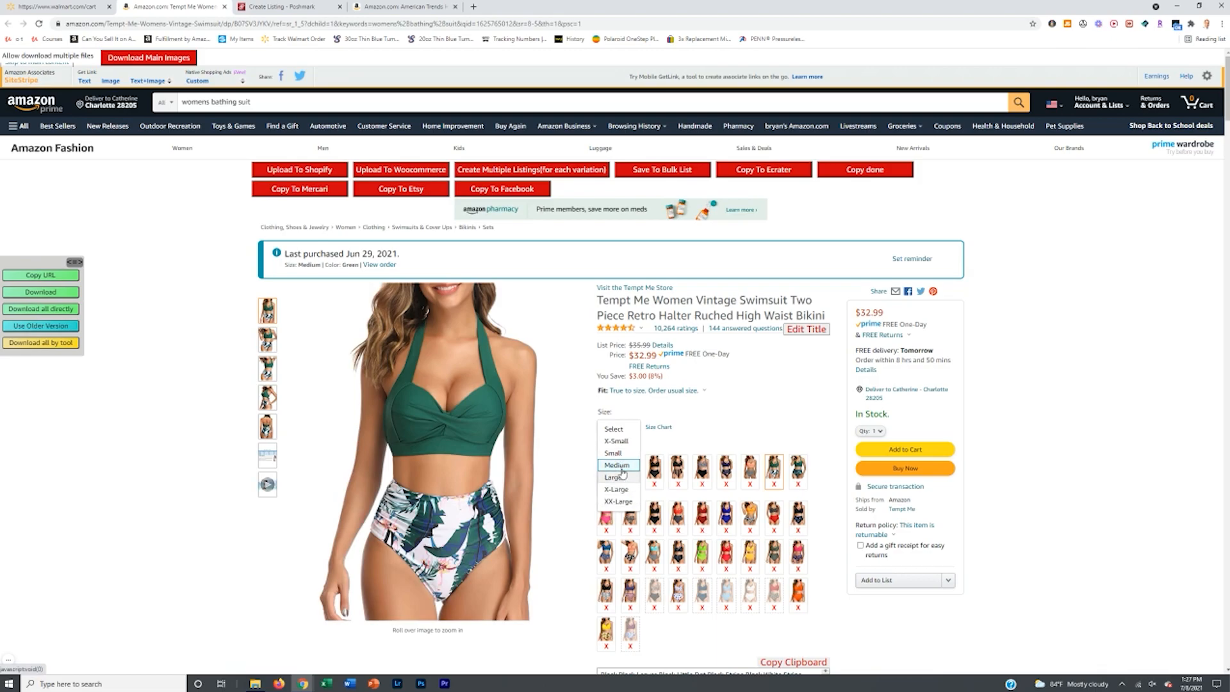
pyautogui.click(620, 502)
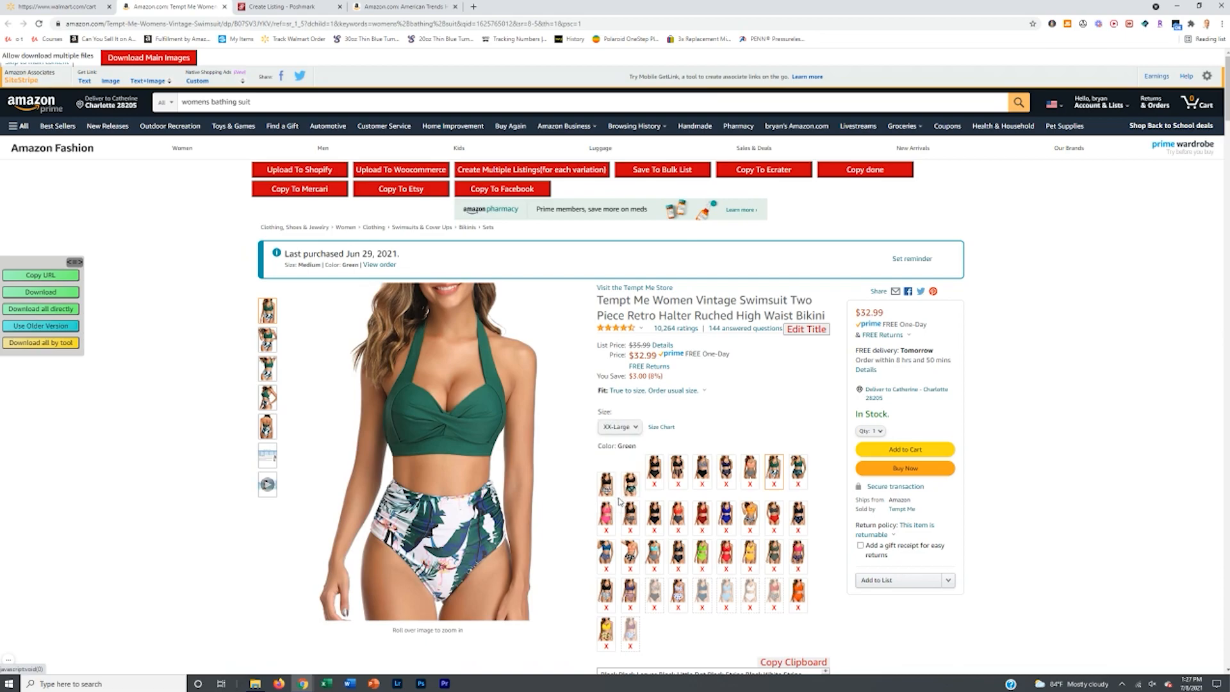
pyautogui.click(631, 427)
pyautogui.click(618, 490)
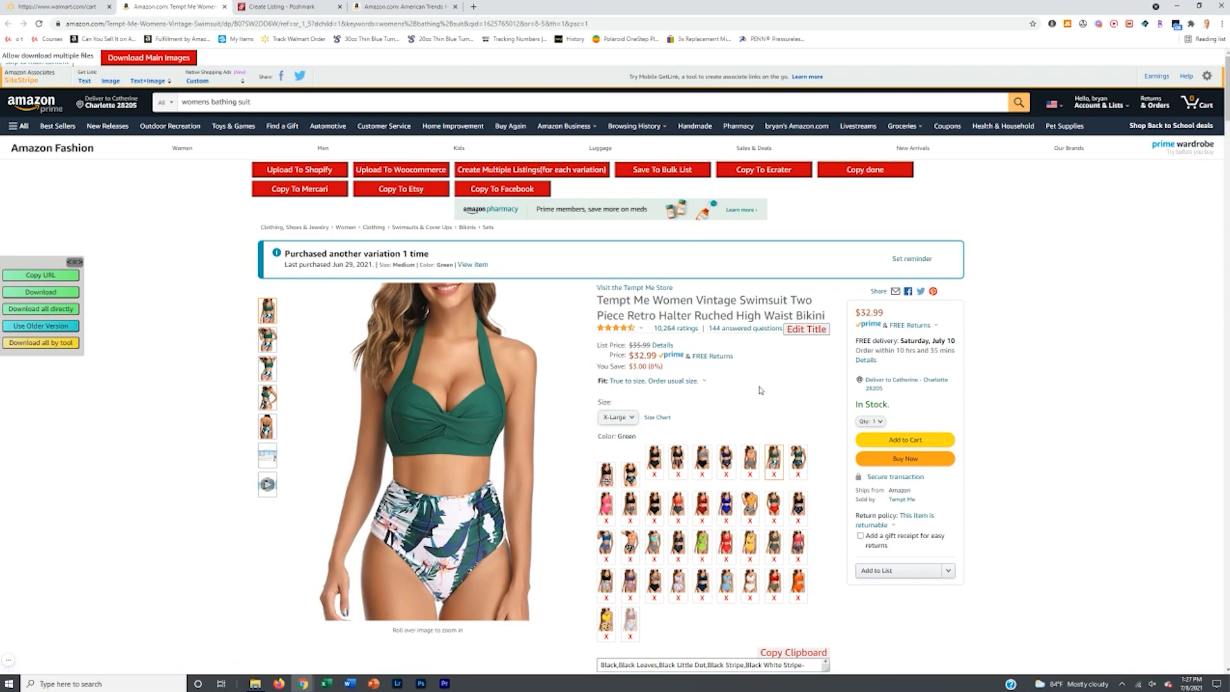
# Step: Add the sizes XS, S, M, L and XL to the Poshmark listing
pyautogui.click(275, 6)
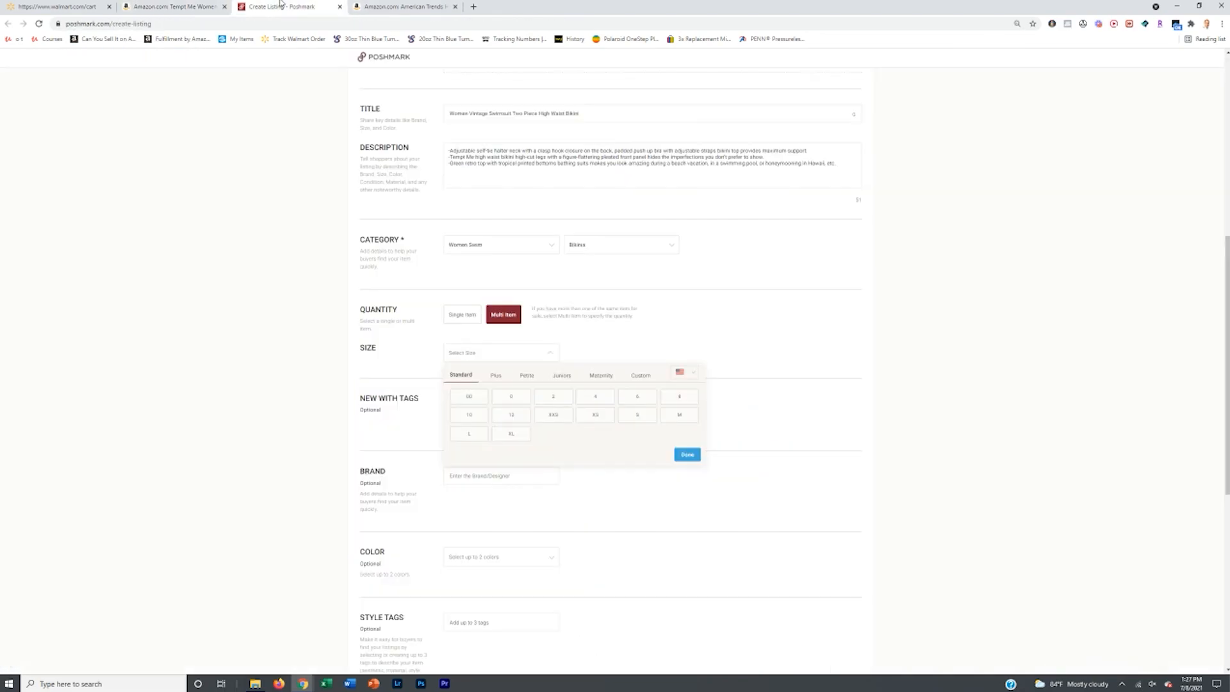
pyautogui.click(596, 416)
pyautogui.click(637, 418)
pyautogui.click(678, 418)
pyautogui.click(469, 434)
pyautogui.click(511, 434)
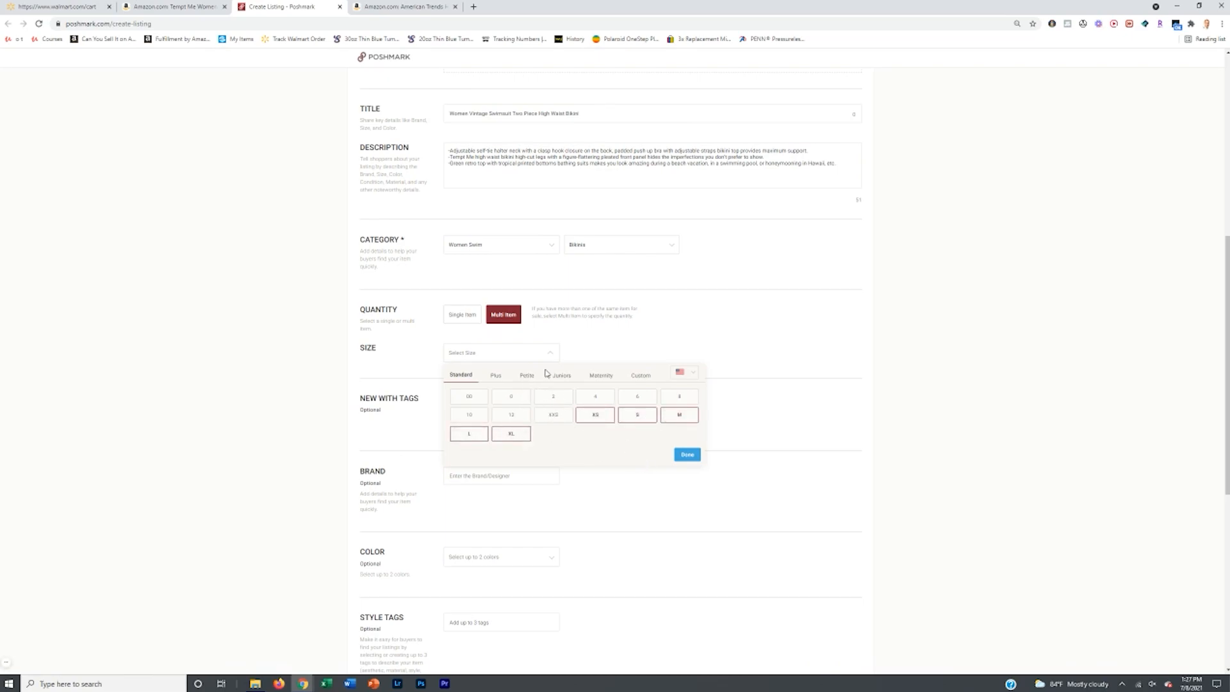
pyautogui.click(686, 455)
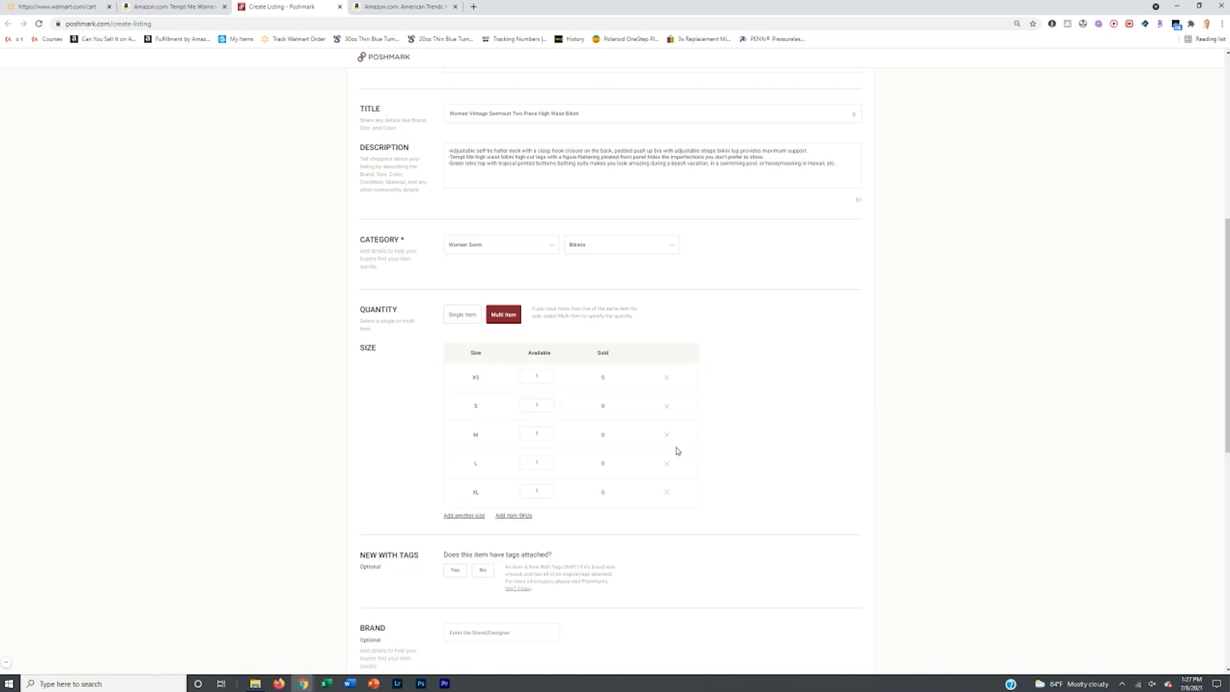
# Step: Set the available quantity of each listed size, XS to XL, to 10
pyautogui.click(542, 374)
pyautogui.write('0')
pyautogui.click(547, 403)
pyautogui.write('0')
pyautogui.click(544, 459)
pyautogui.write('0')
pyautogui.click(540, 489)
pyautogui.write('0')
# Step: Mark the item as new with tags and add it to the Boutique
pyautogui.scroll(-2, 705, 357)
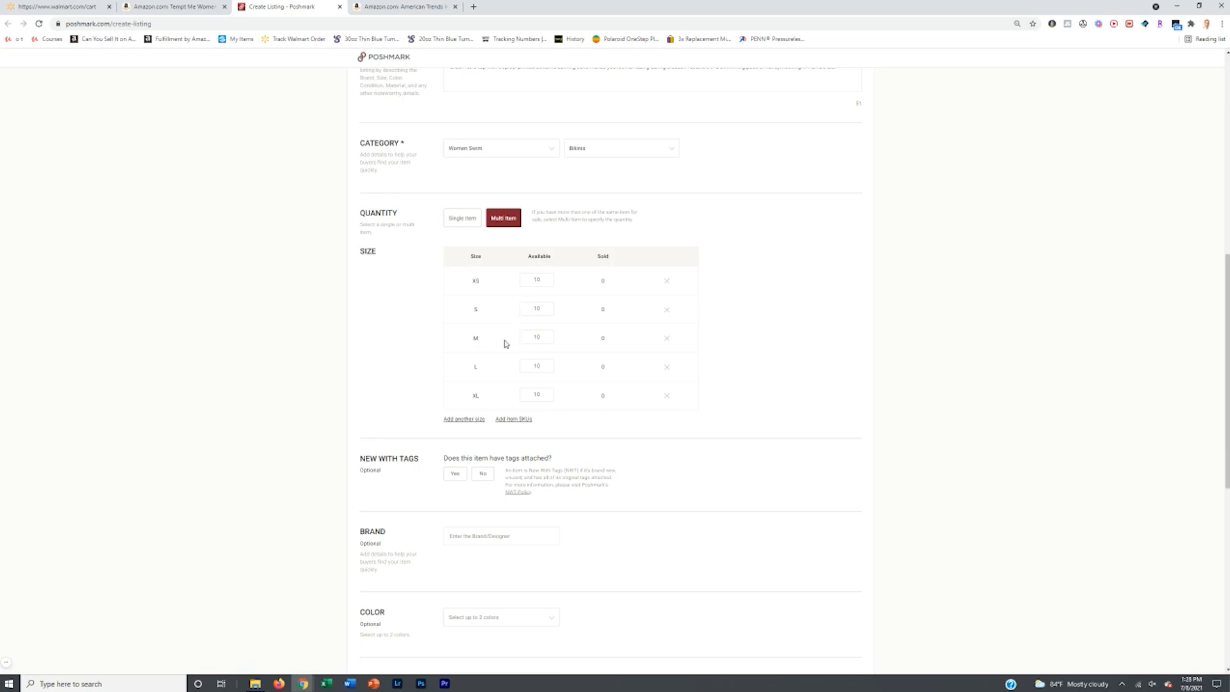
pyautogui.scroll(-2, 505, 344)
pyautogui.click(456, 377)
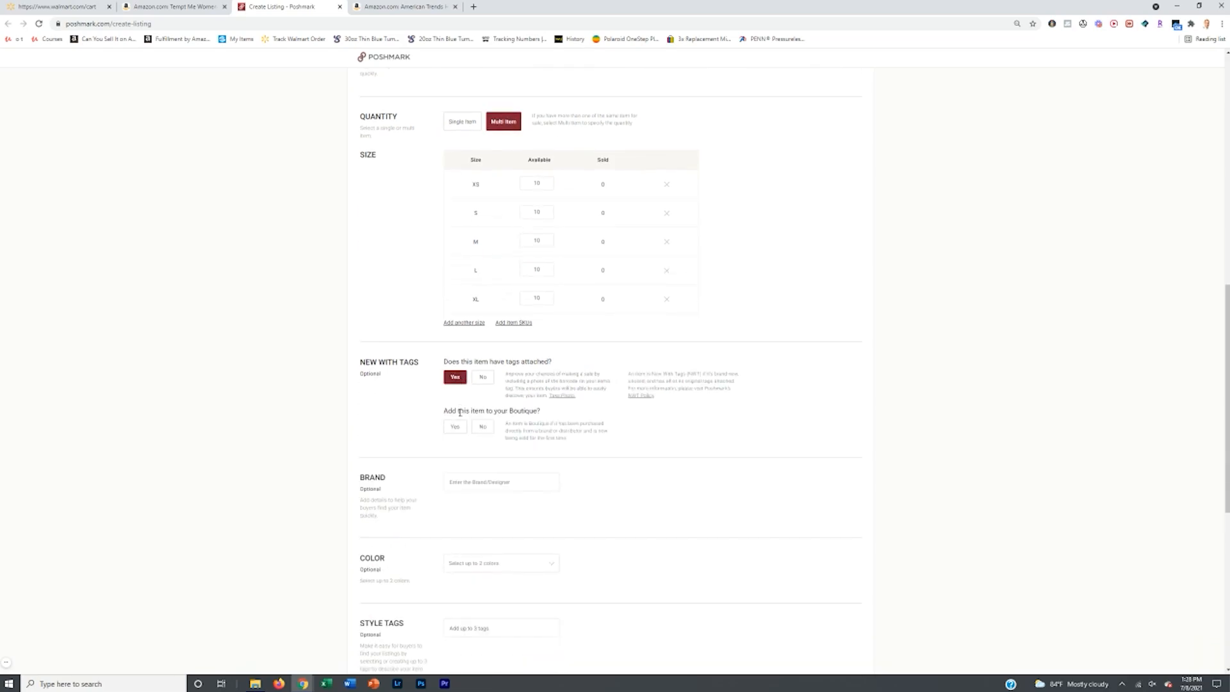
pyautogui.click(455, 426)
# Step: Check the swimsuit photos and set the listing's colors to Green and White
pyautogui.scroll(-4, 518, 403)
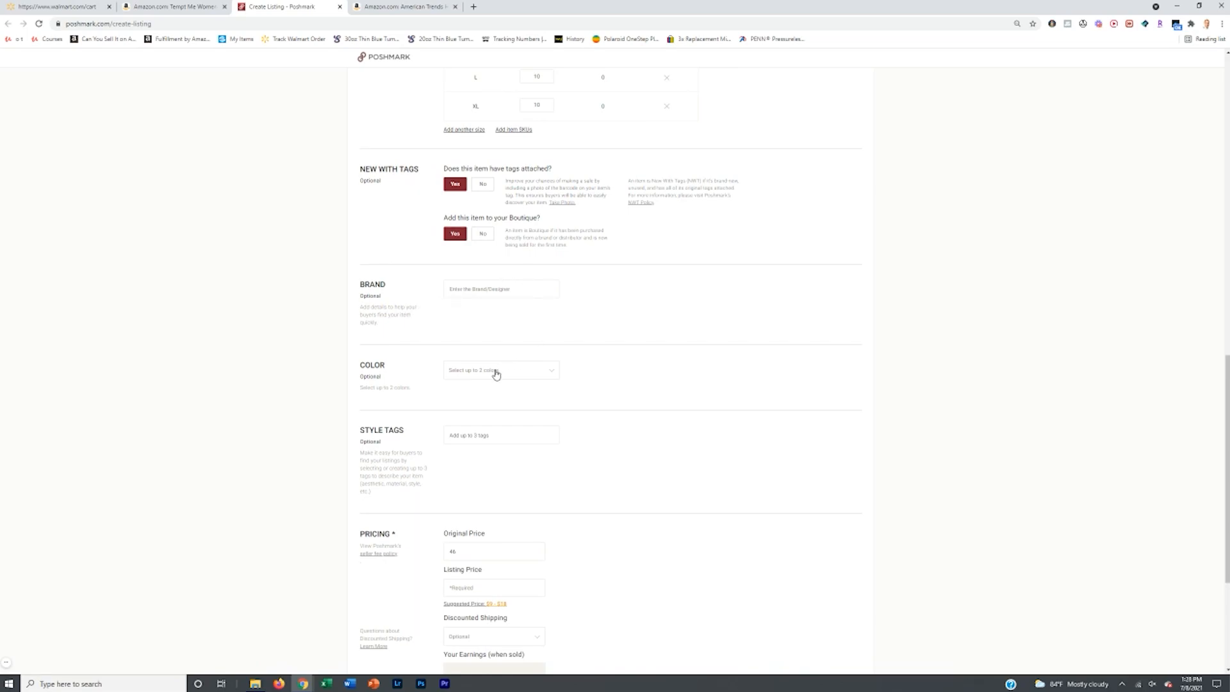
pyautogui.scroll(-1, 496, 372)
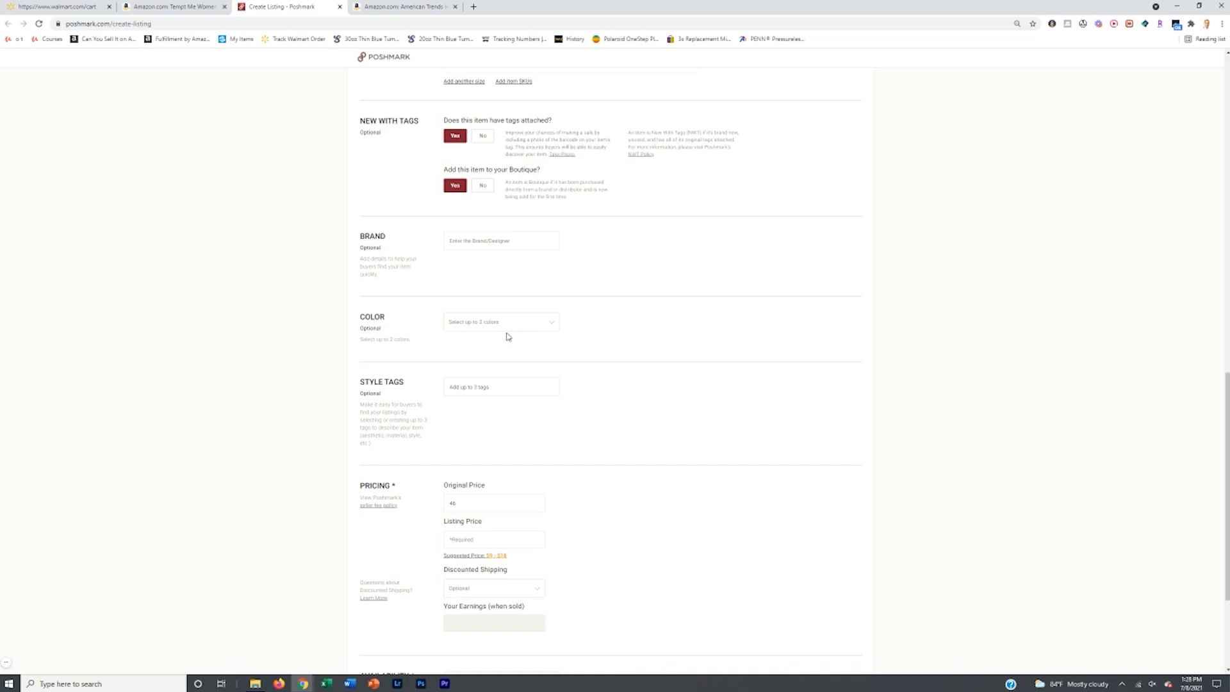
pyautogui.scroll(12, 538, 331)
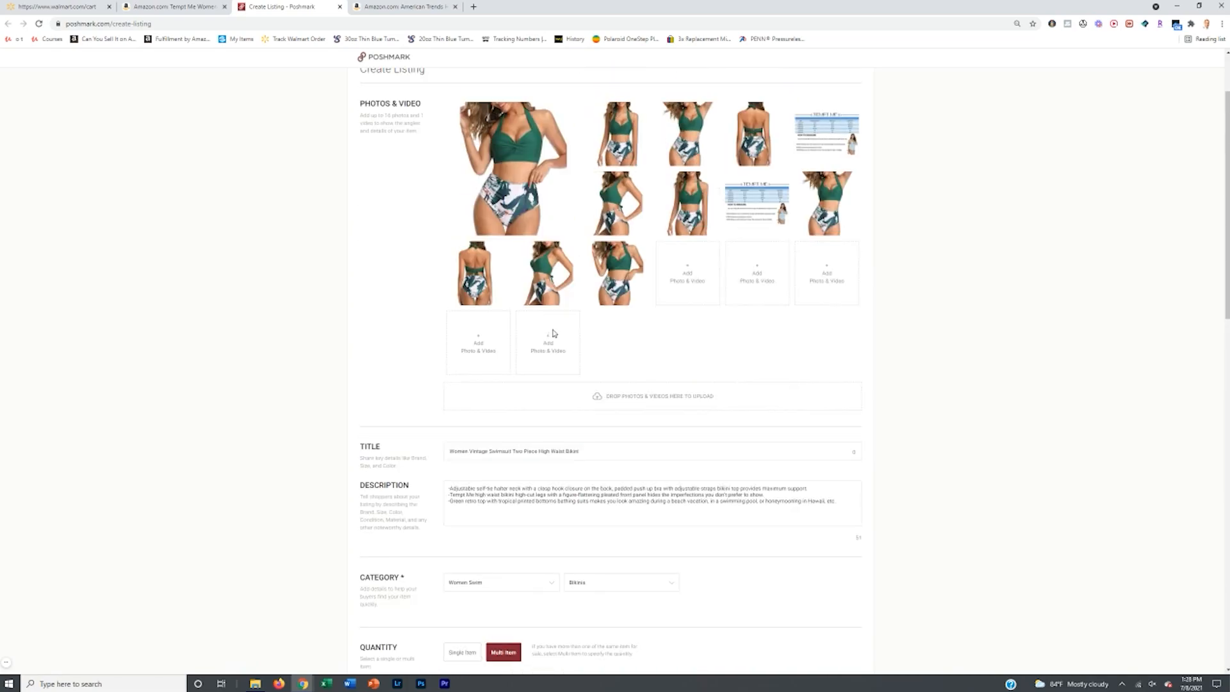
pyautogui.scroll(-12, 581, 475)
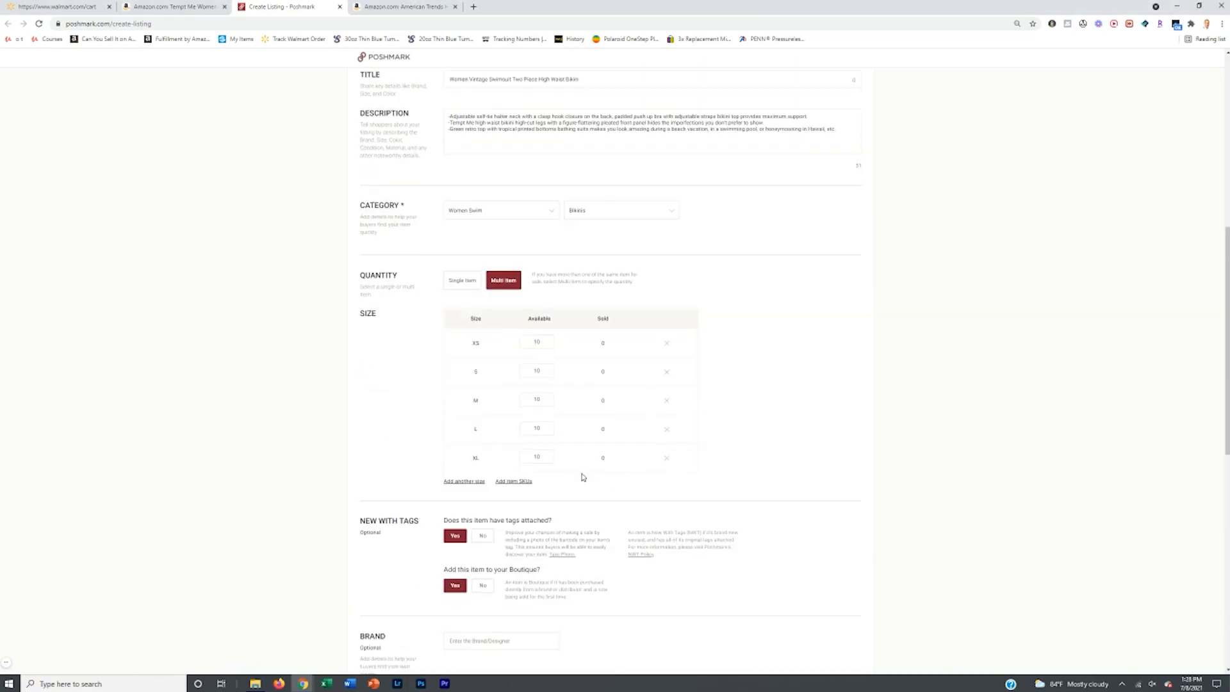
pyautogui.click(531, 326)
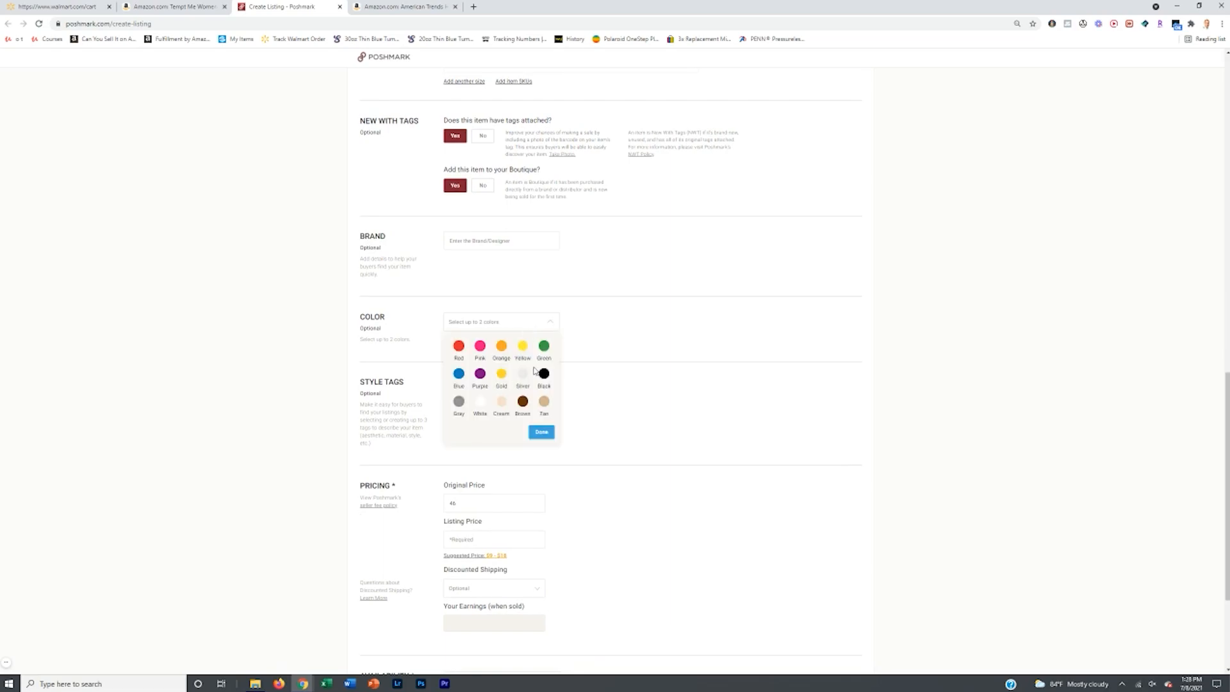
pyautogui.click(544, 346)
pyautogui.click(479, 402)
pyautogui.click(541, 432)
# Step: Add the style tags "bikini", "swim suit" and "bathing suit" to the listing
pyautogui.scroll(15, 609, 432)
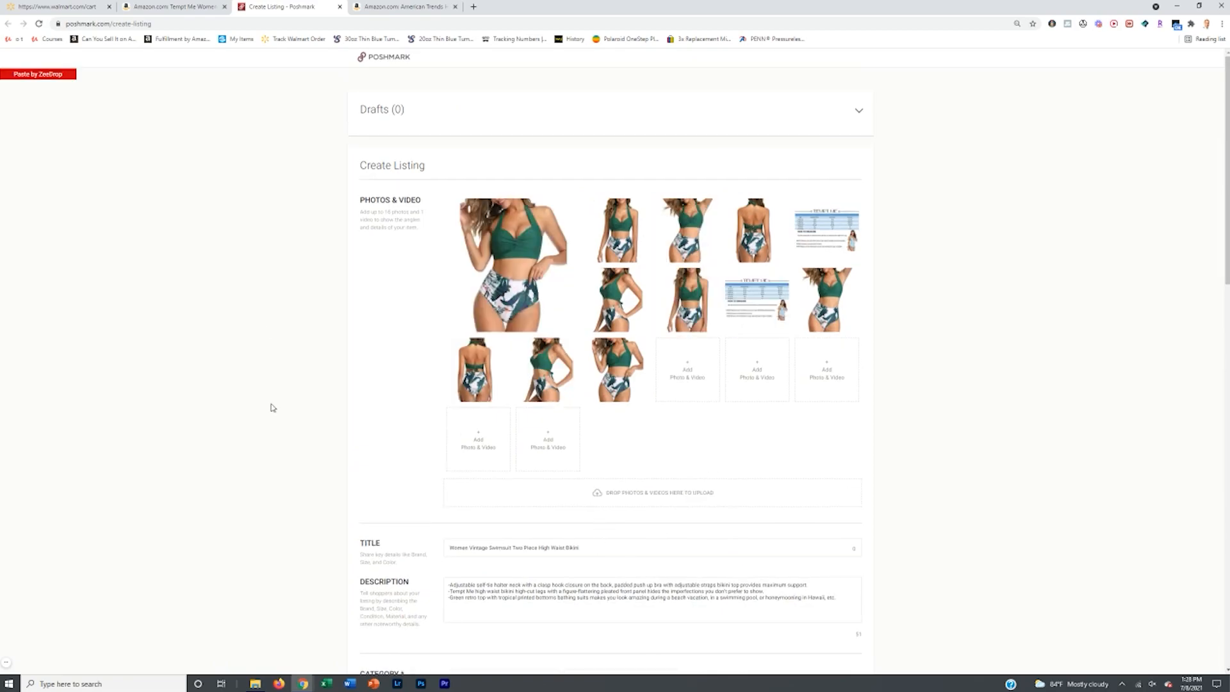
pyautogui.scroll(-4, 751, 338)
pyautogui.scroll(-12, 752, 337)
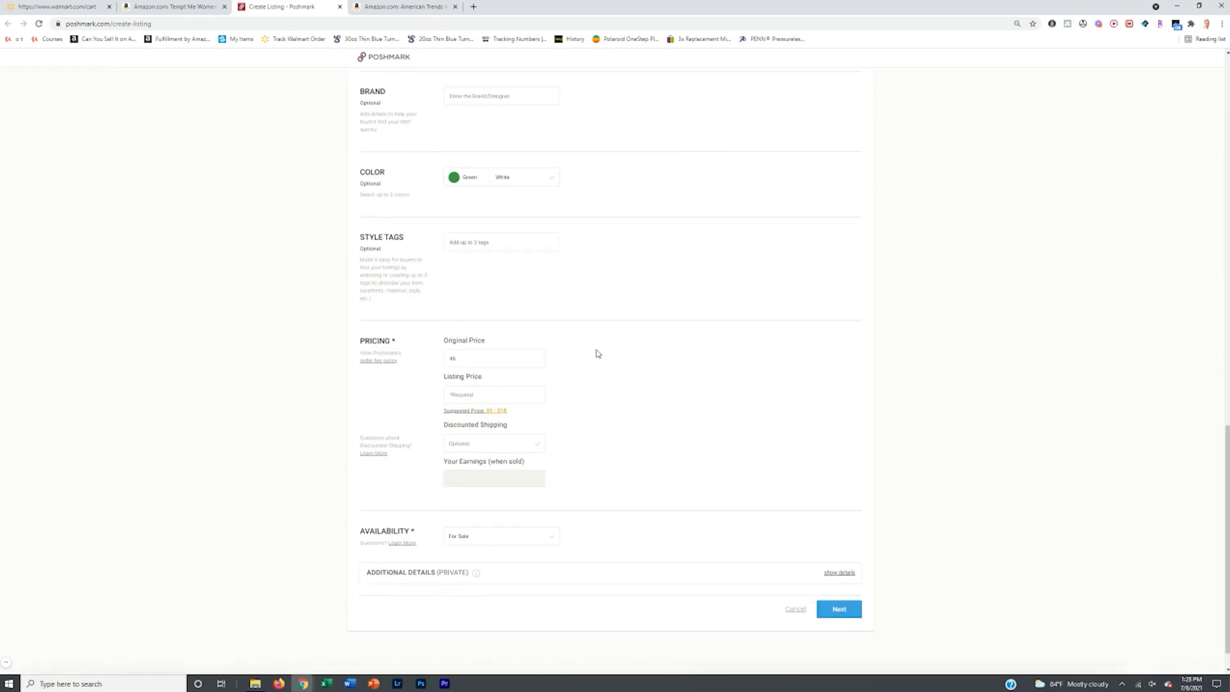
pyautogui.scroll(2, 529, 233)
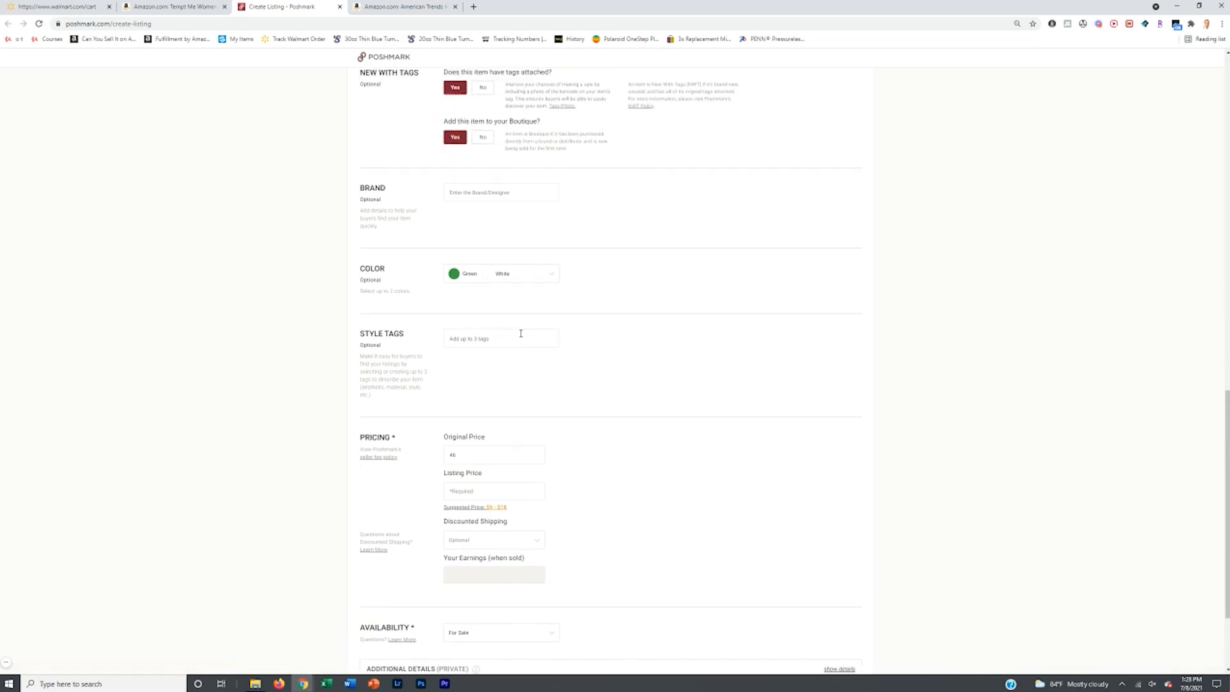
pyautogui.click(523, 337)
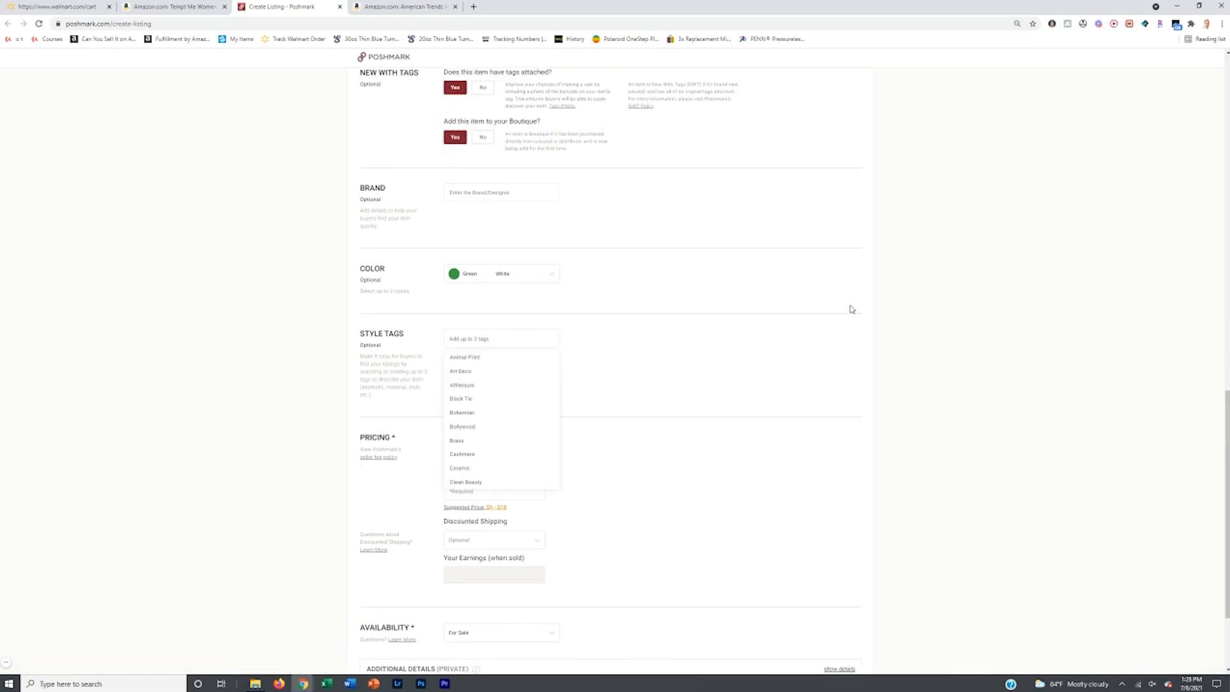
pyautogui.write('bikini')
pyautogui.press('Return')
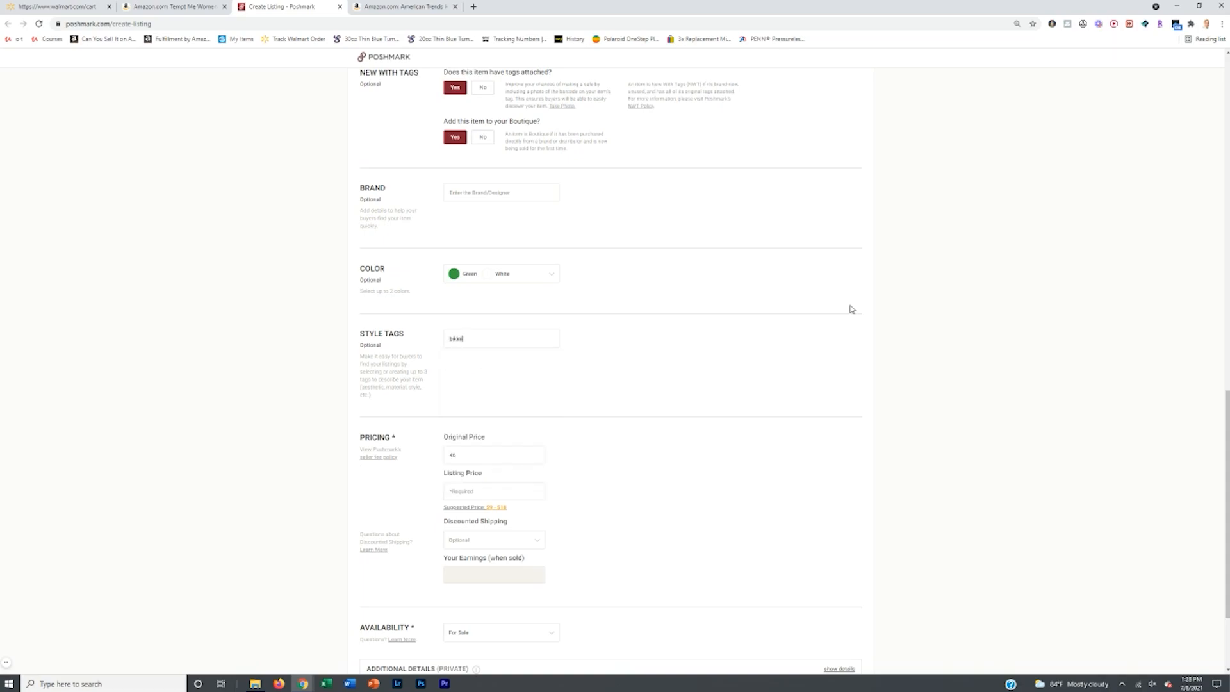
pyautogui.write('gwim suit')
pyautogui.press('Return')
pyautogui.write('bathing suit')
pyautogui.press('Return')
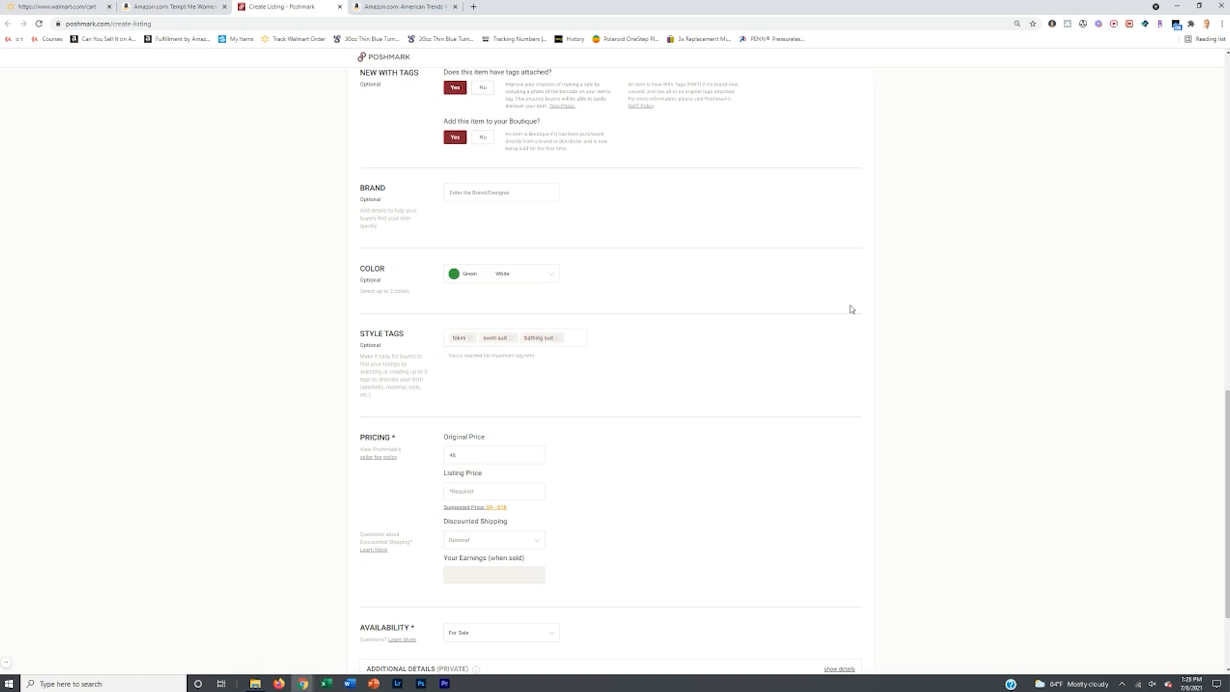
# Step: Edit the original price and set the listing price to 85
pyautogui.moveTo(465, 456); pyautogui.dragTo(447, 456)
pyautogui.click(478, 456)
pyautogui.press('BackSpace')
pyautogui.write('5')
pyautogui.click(461, 491)
pyautogui.write('85')
pyautogui.click(463, 461)
# Step: Check the swimsuit's price on Amazon and set the Poshmark listing price to 45
pyautogui.click(183, 6)
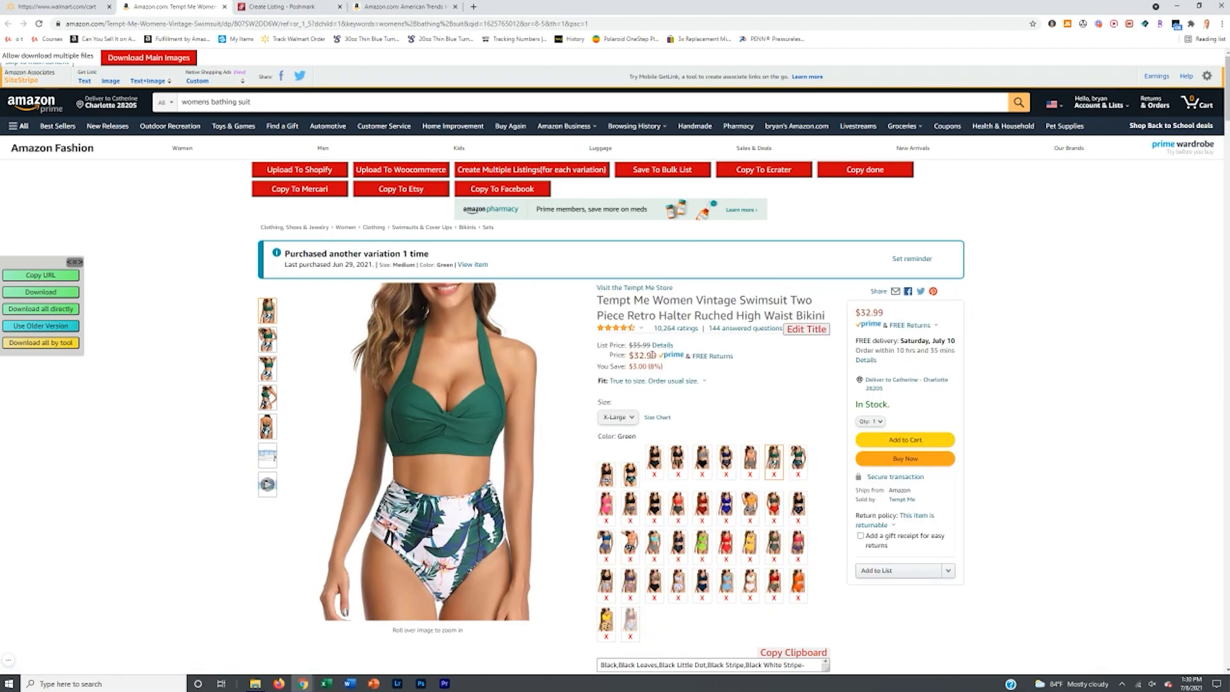
pyautogui.click(307, 3)
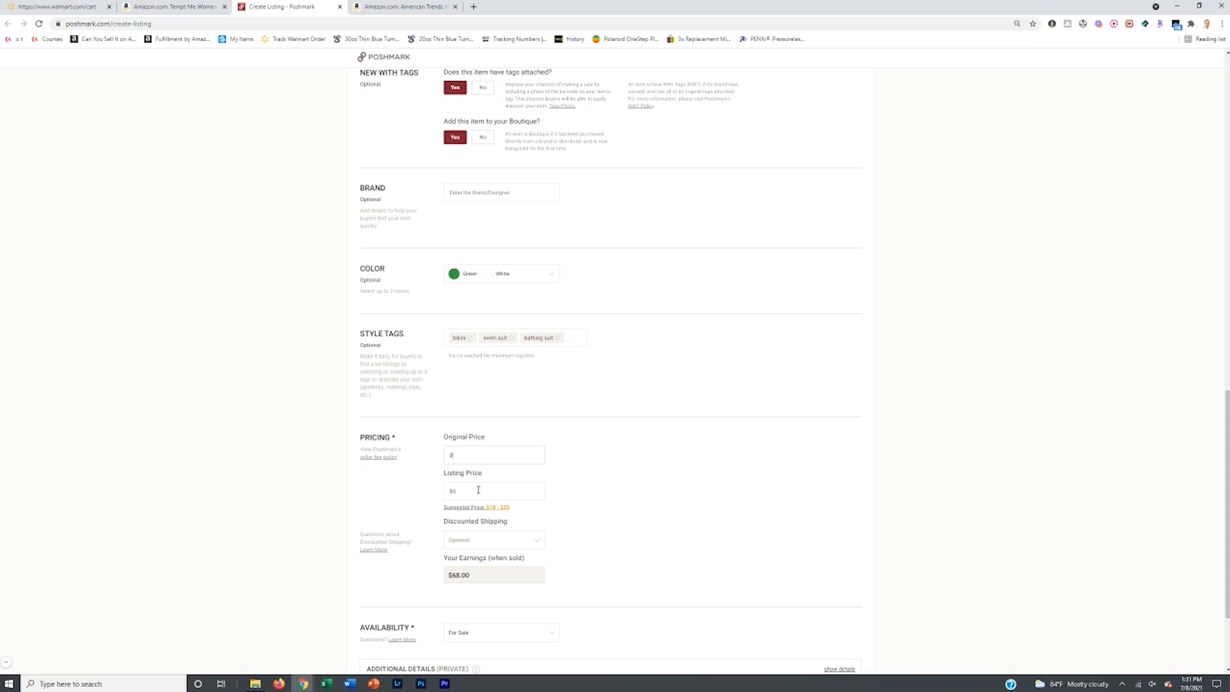
pyautogui.press('BackSpace')
pyautogui.press('BackSpace')
pyautogui.write('84')
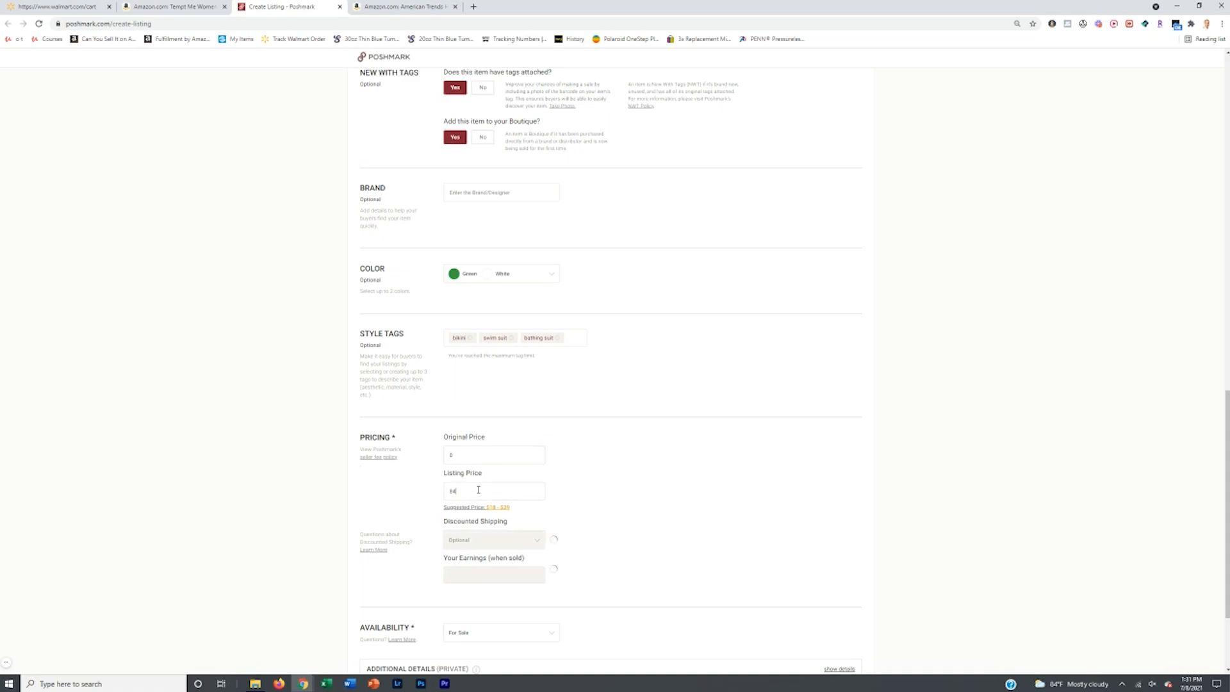
pyautogui.press('BackSpace')
pyautogui.write('45')
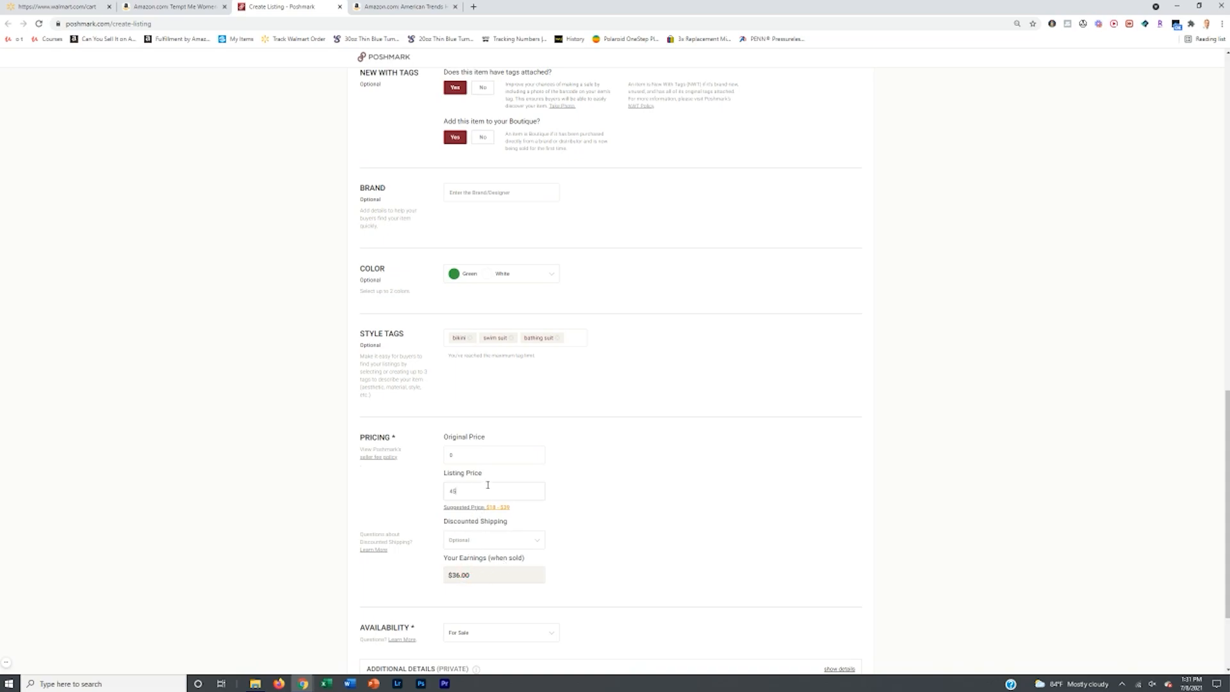
# Step: Try listing prices of 55 and 59 to compare the resulting earnings
pyautogui.write('5')
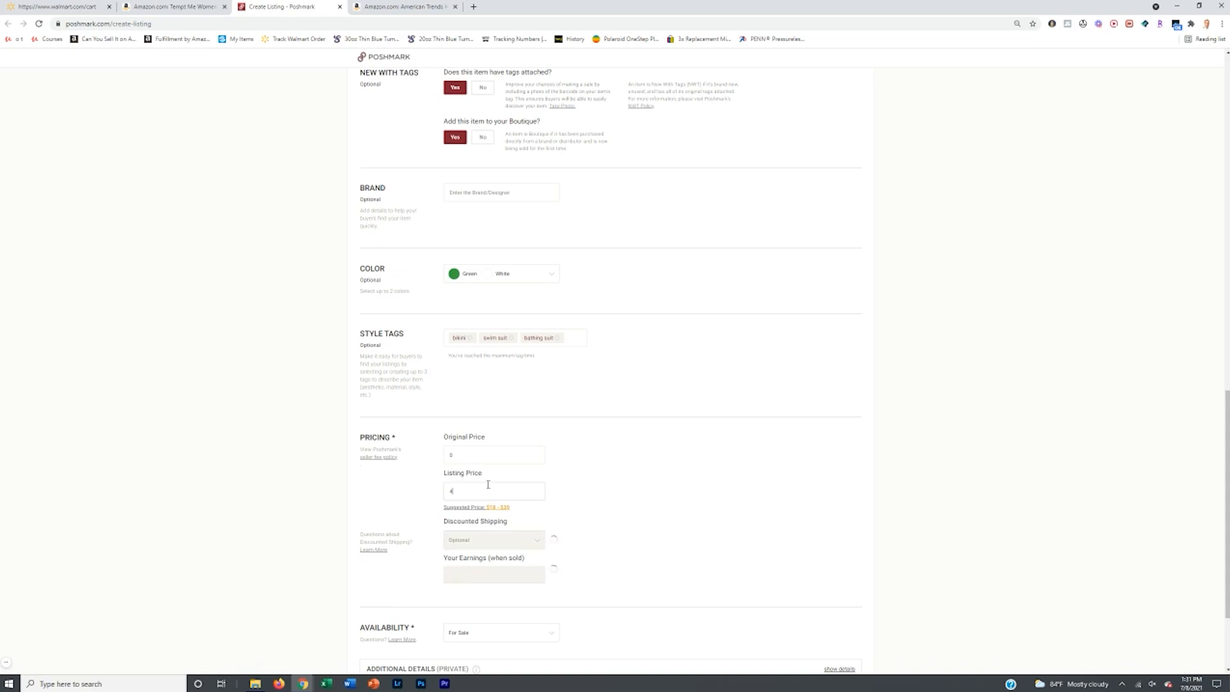
pyautogui.click(453, 492)
pyautogui.press('BackSpace')
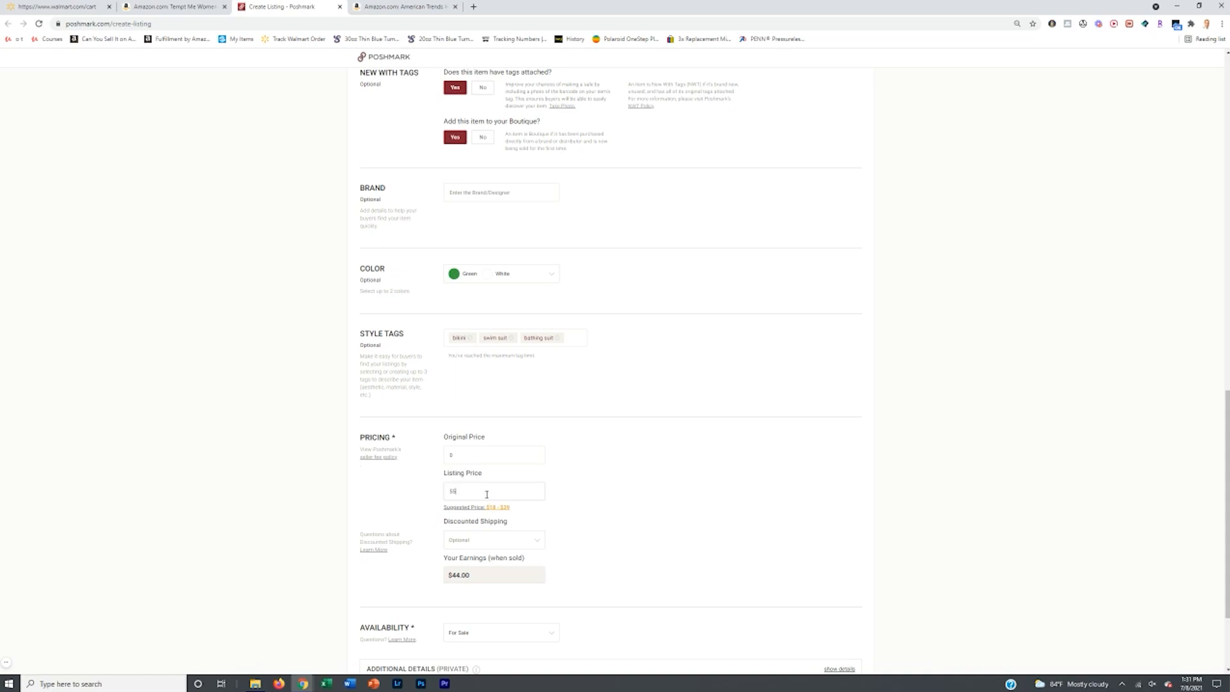
pyautogui.press('BackSpace')
pyautogui.scroll(4, 535, 587)
pyautogui.scroll(-5, 908, 286)
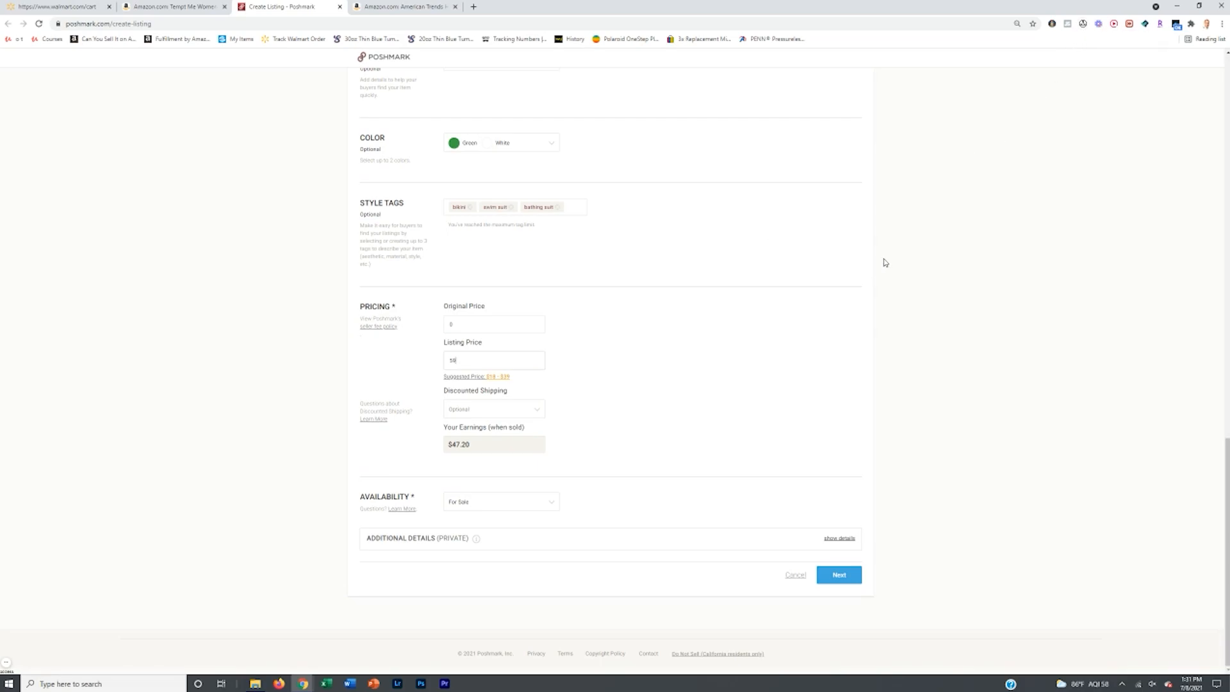
# Step: Set the listing price to 65 and compare it with the swimsuit's price on Amazon
pyautogui.click(506, 352)
pyautogui.press('BackSpace')
pyautogui.click(174, 6)
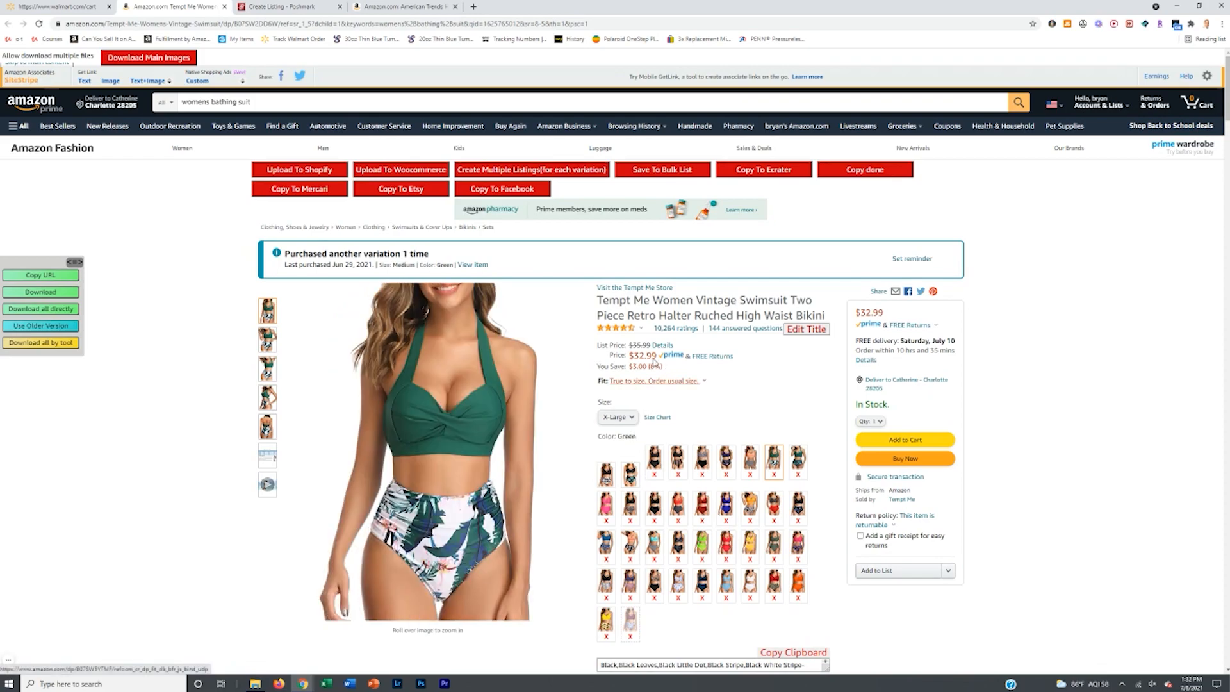
pyautogui.click(303, 5)
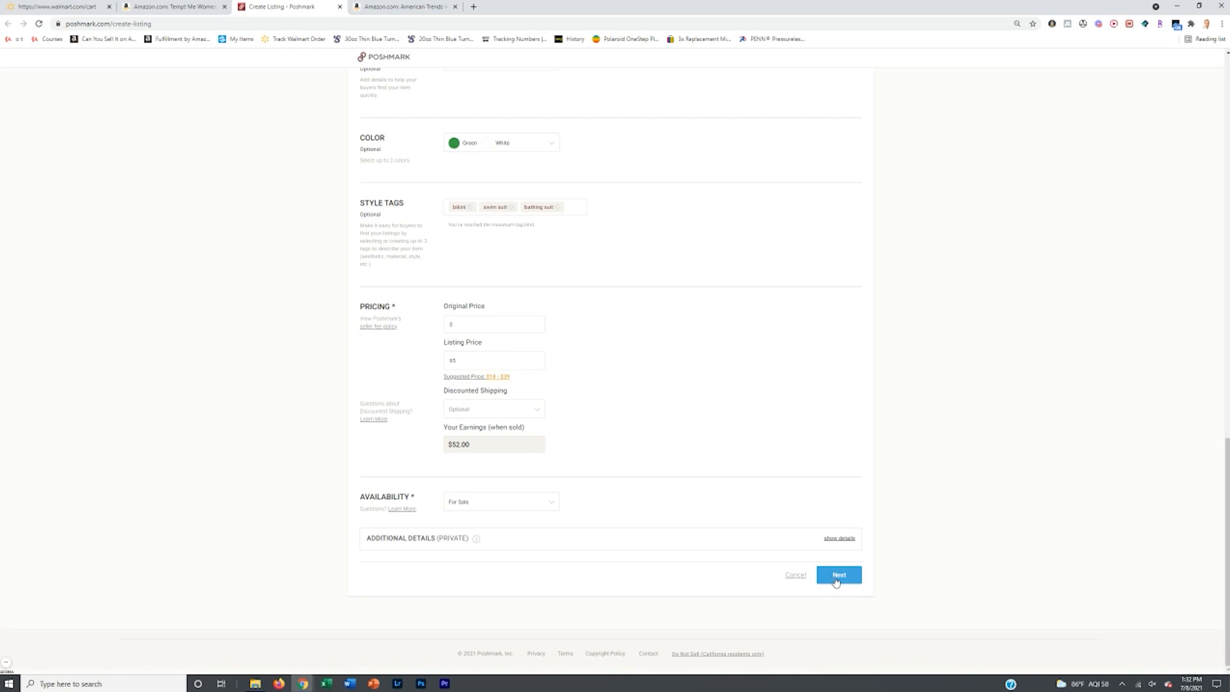
# Step: Review the listing's photos, title and description against the swimsuit's Amazon product page
pyautogui.scroll(12, 814, 580)
pyautogui.scroll(5, 801, 557)
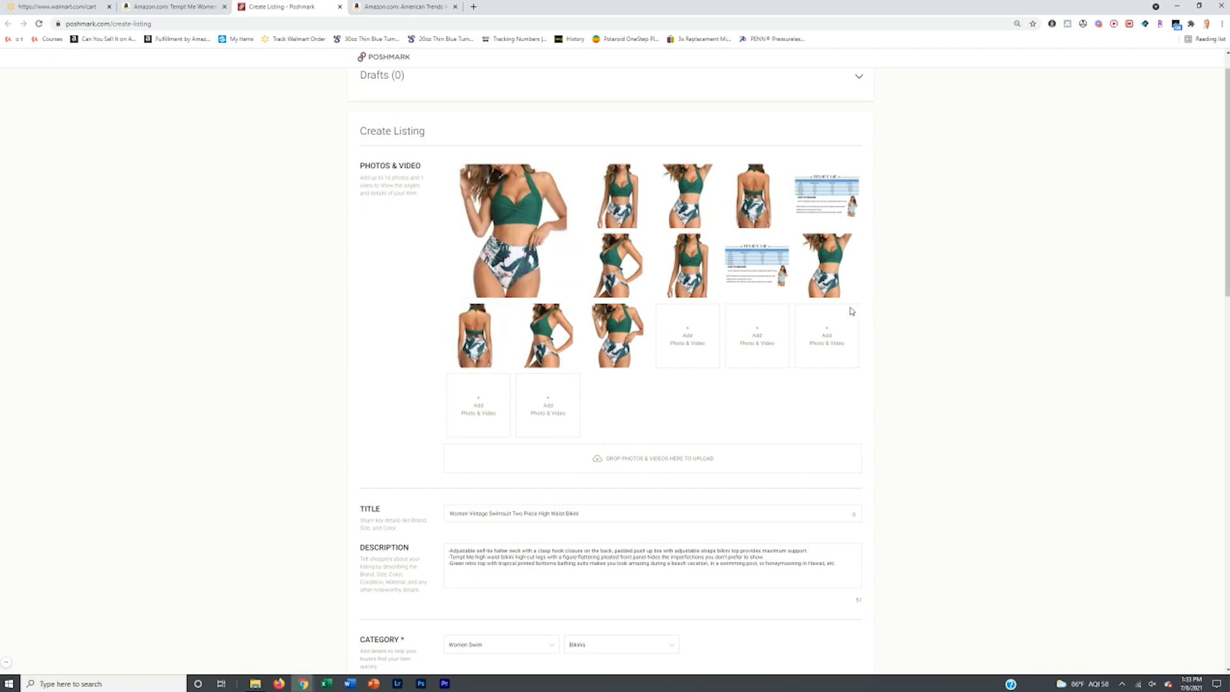
pyautogui.click(173, 7)
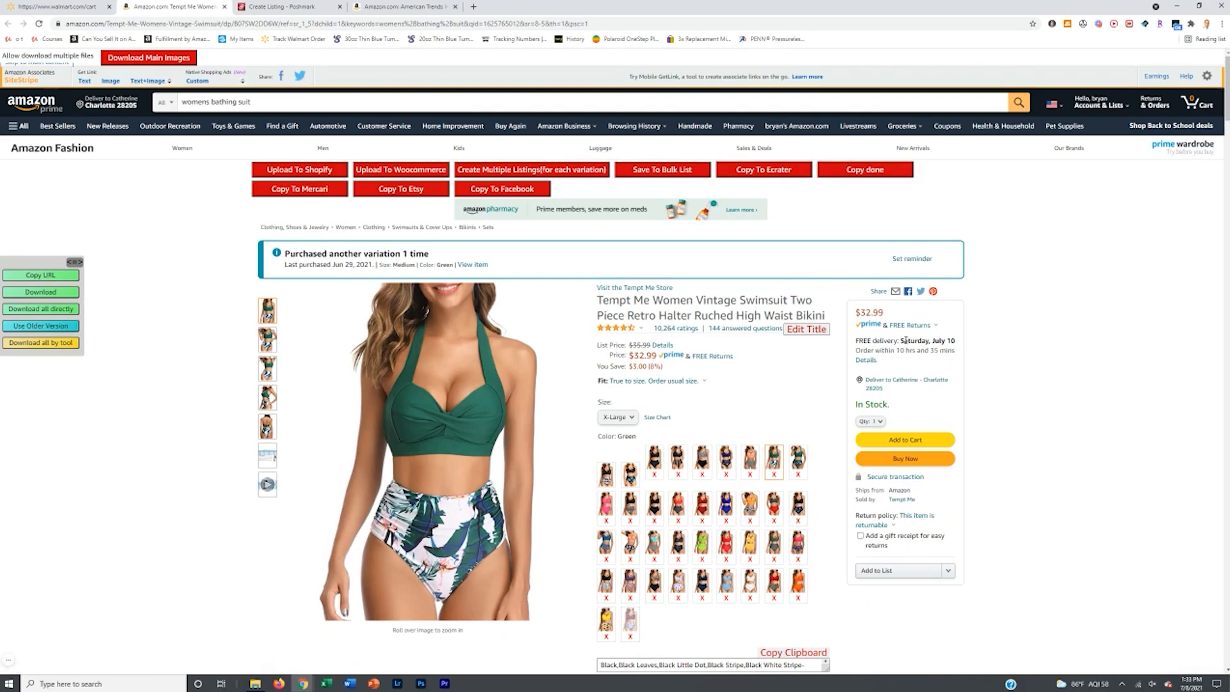
pyautogui.click(285, 6)
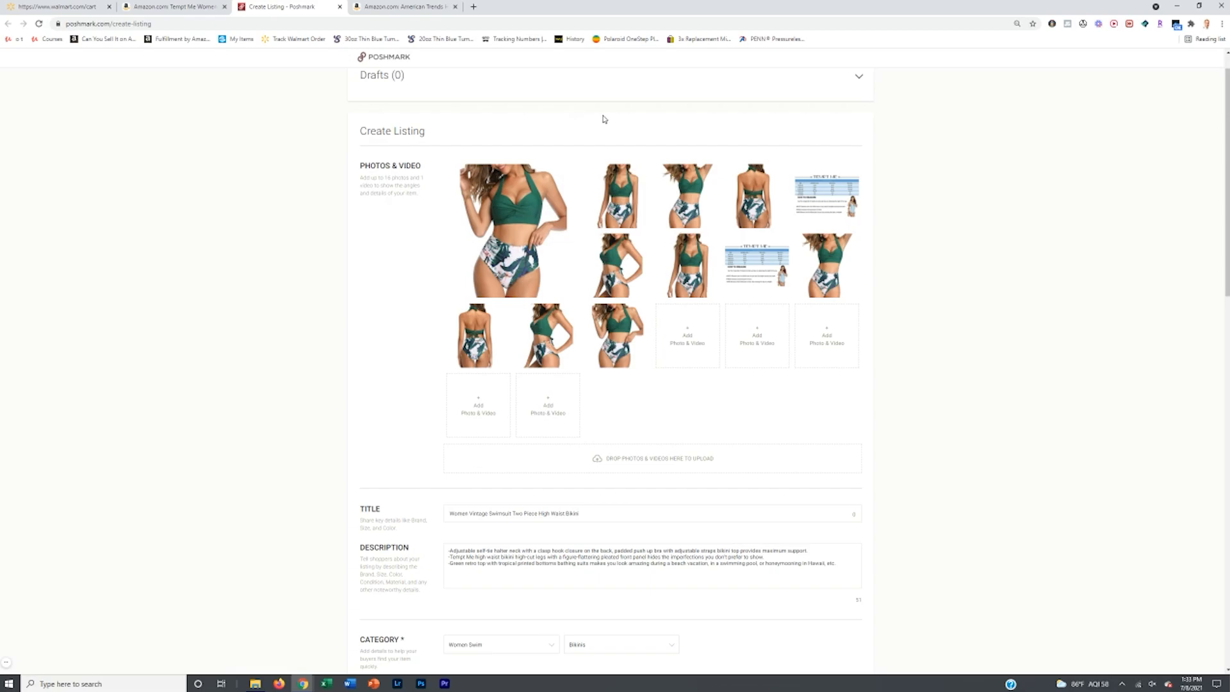
pyautogui.click(218, 7)
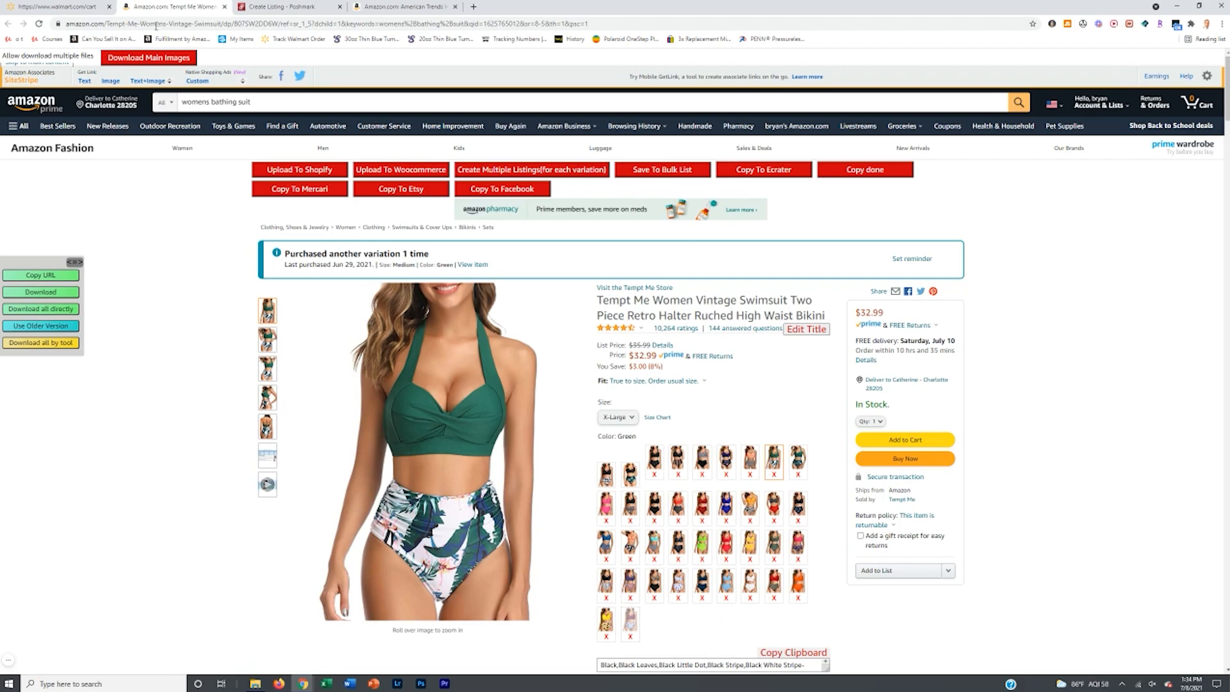
pyautogui.click(289, 6)
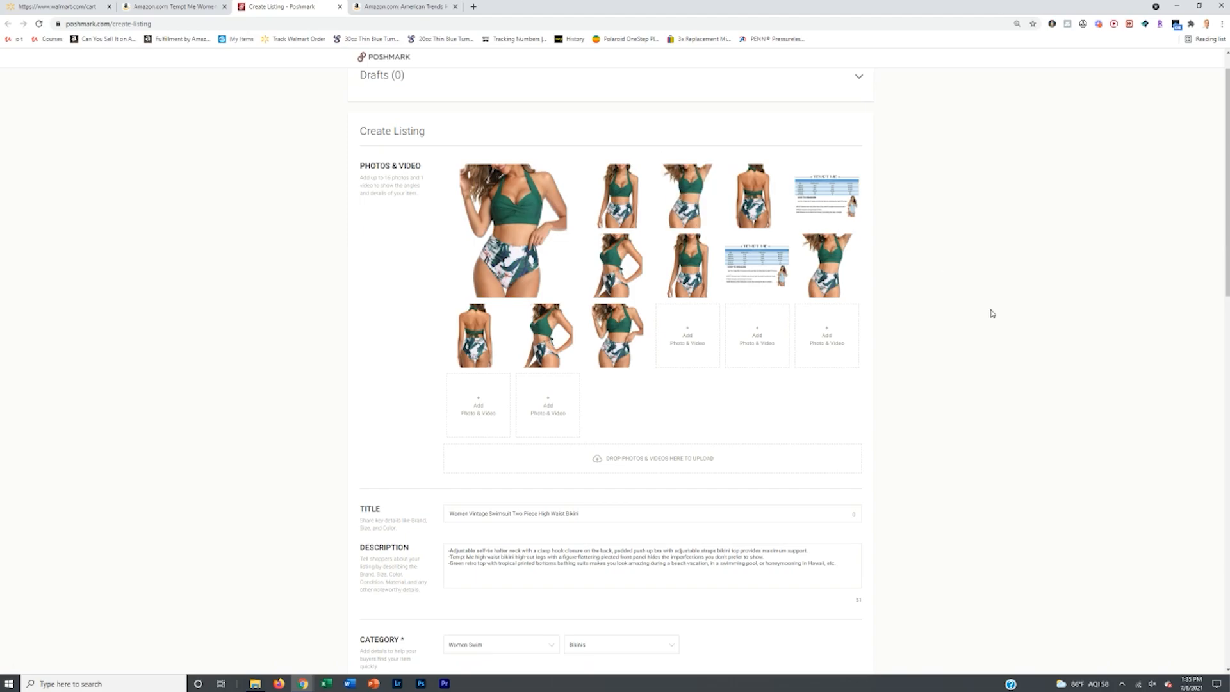
# Step: Review the Poshmark listing's category, size quantities, new-with-tags options, brand and colors
pyautogui.scroll(-3, 990, 315)
pyautogui.scroll(-6, 991, 314)
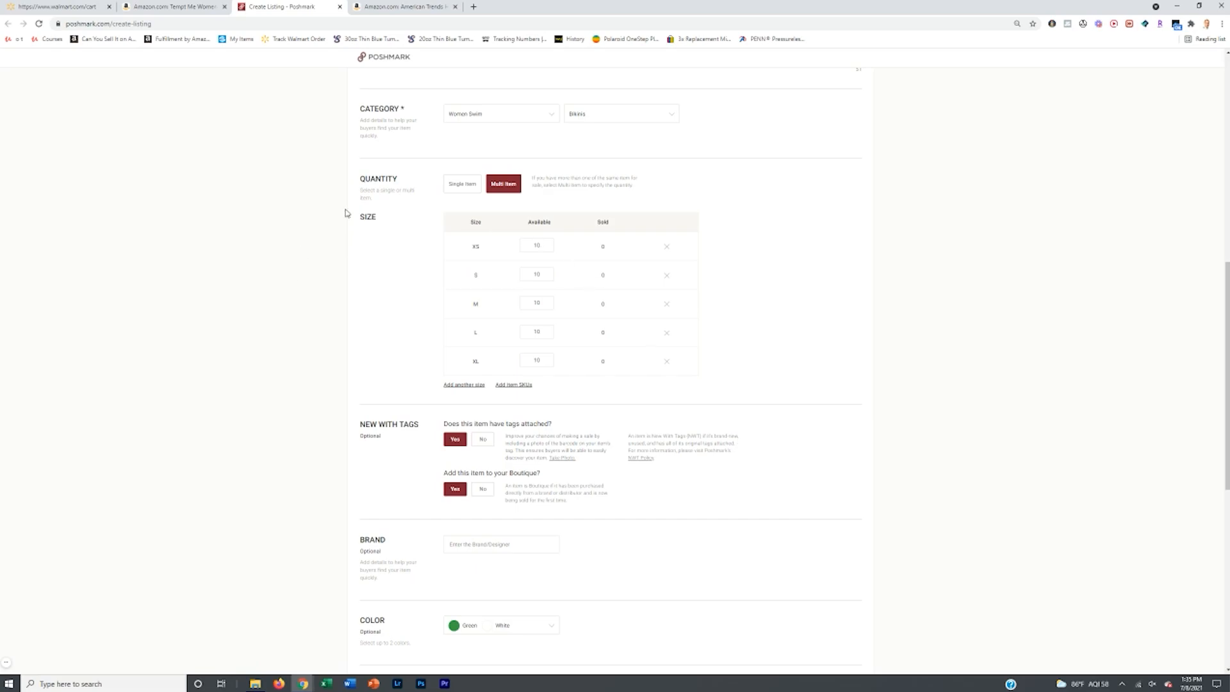
pyautogui.scroll(4, 346, 213)
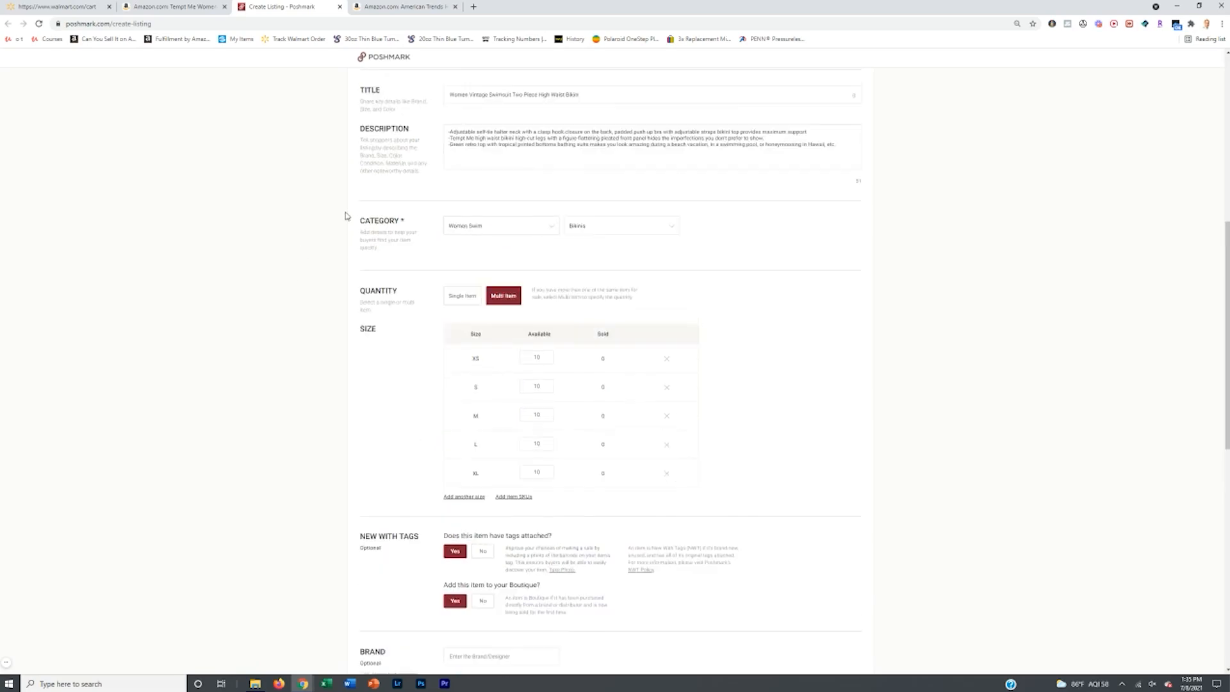
# Step: Close the Tempt Me product page and the Poshmark listing, and check the size options of the American Trends tankini on Amazon
pyautogui.click(225, 8)
pyautogui.click(225, 8)
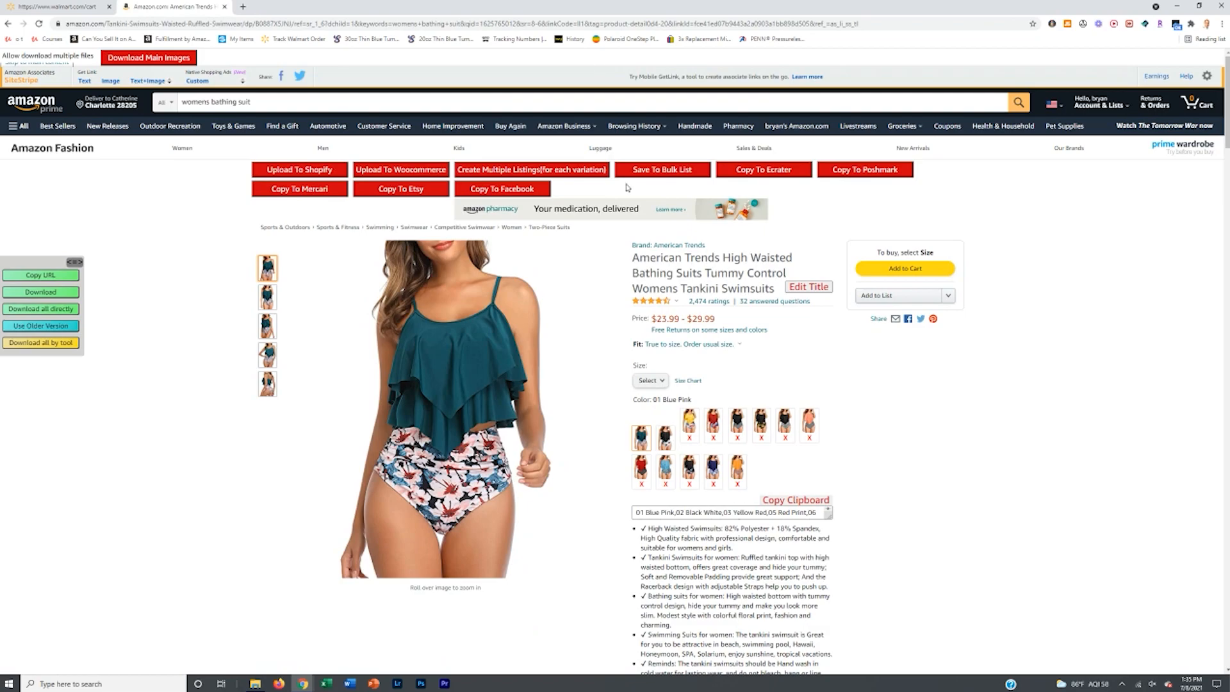
pyautogui.click(663, 388)
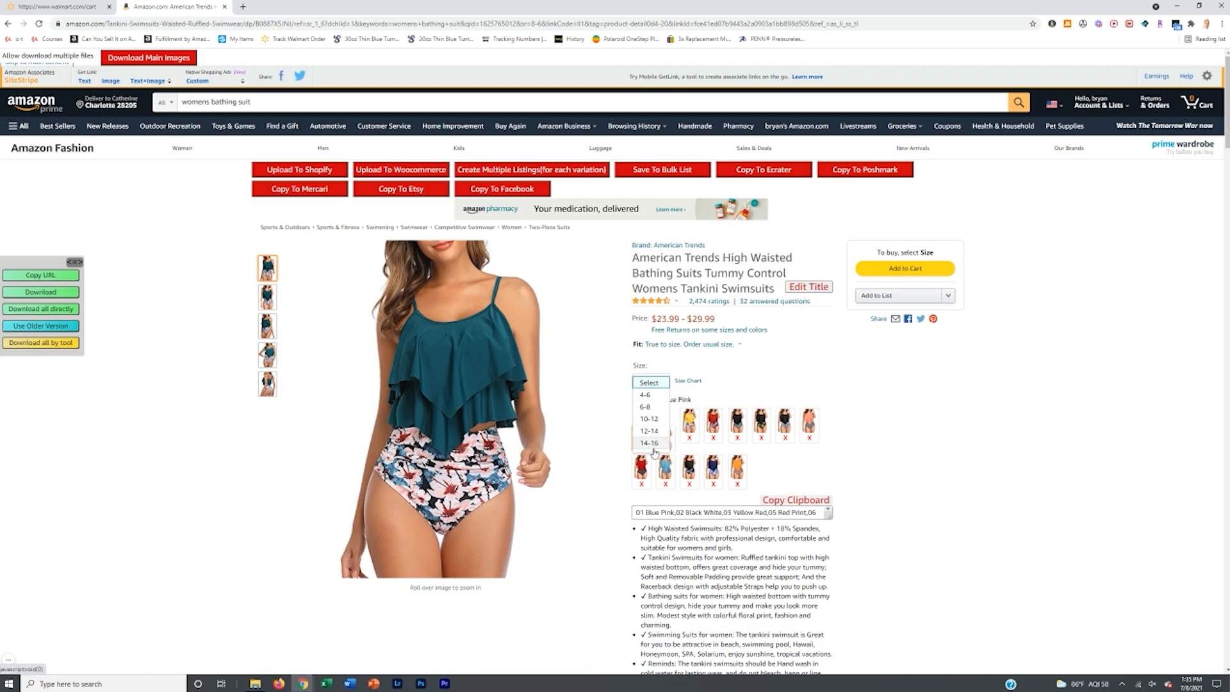
pyautogui.click(987, 417)
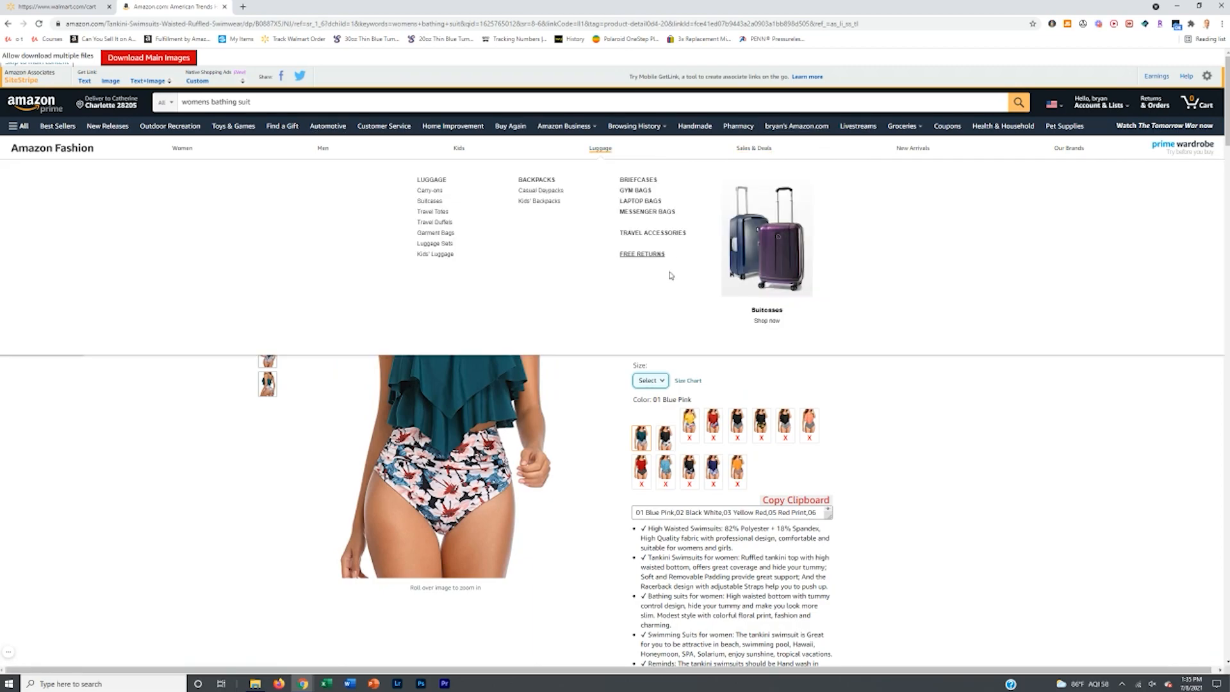
# Step: Switch to Walmart and open the men's swimwear category within Clothing, Shoes & Accessories
pyautogui.click(282, 95)
pyautogui.click(58, 7)
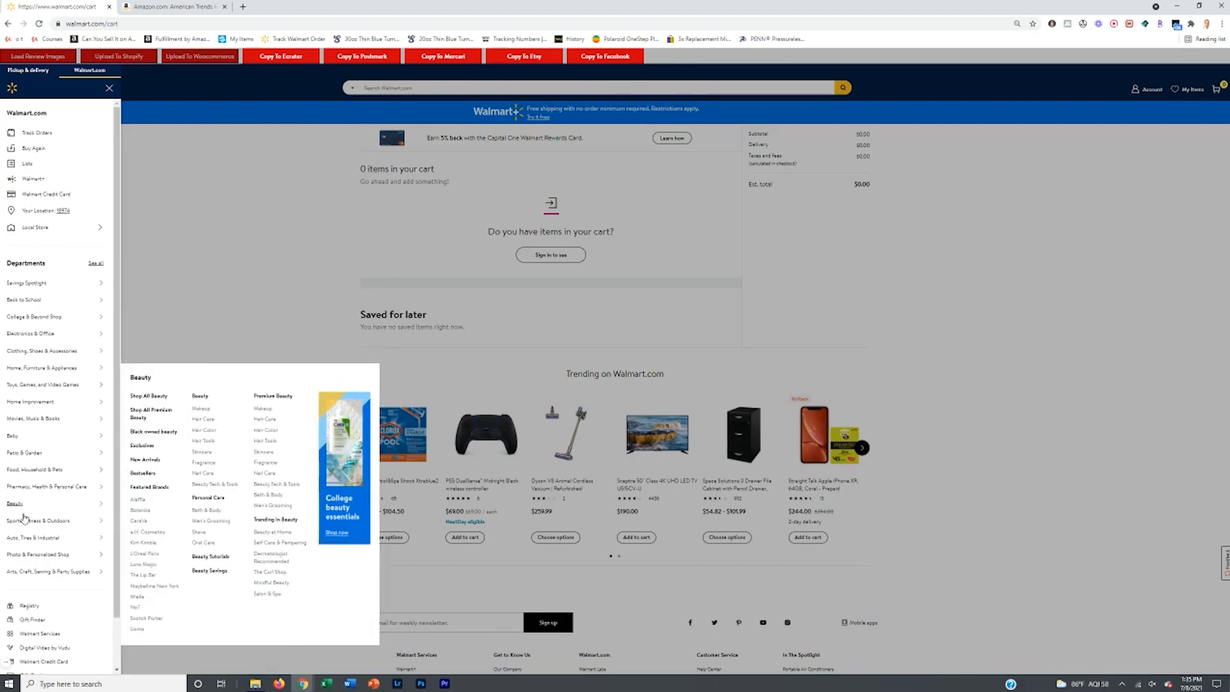
pyautogui.moveTo(25, 561)
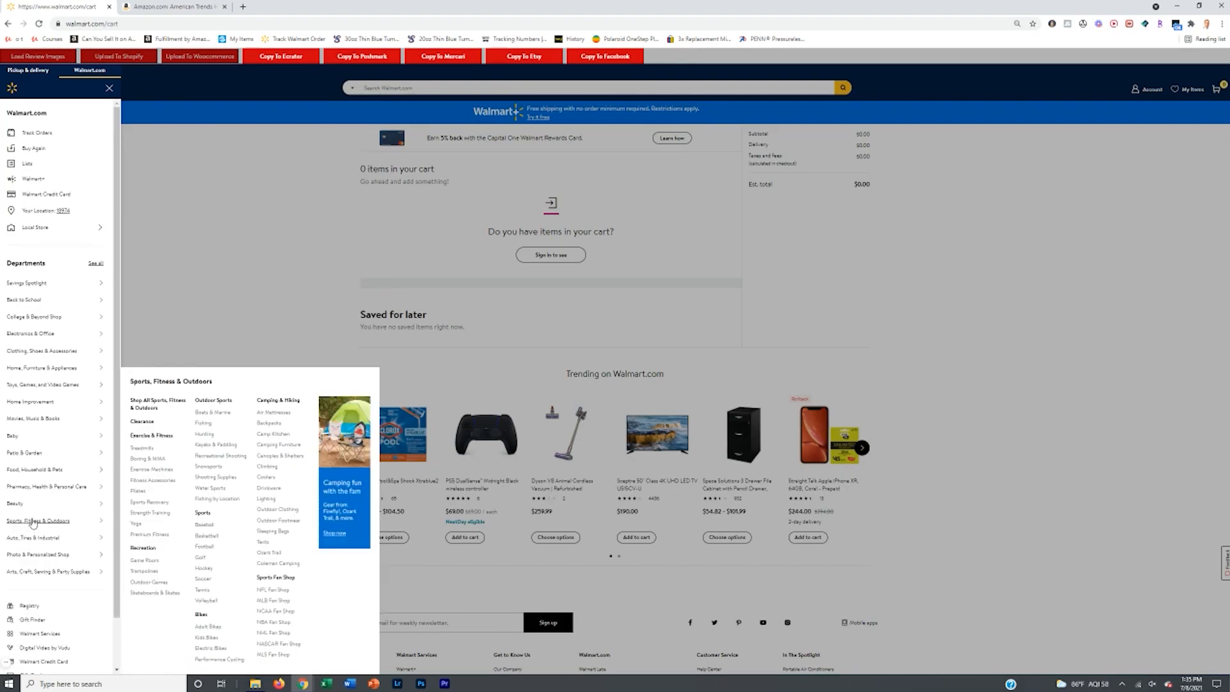
pyautogui.moveTo(58, 522)
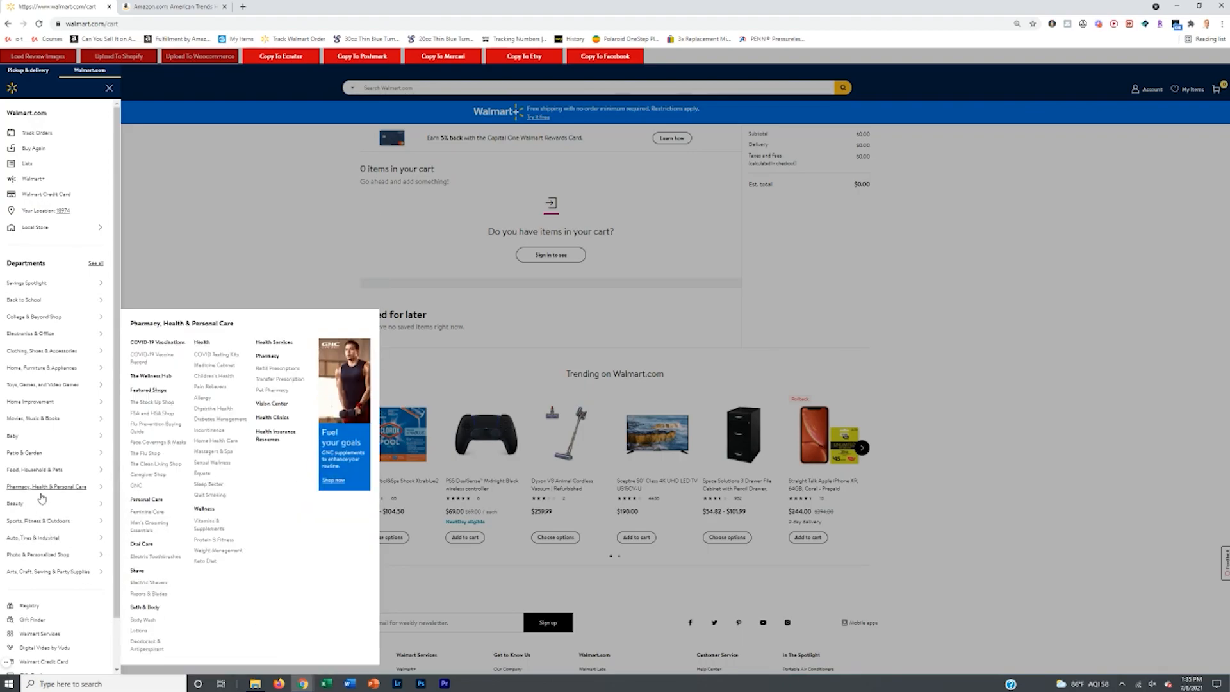
pyautogui.moveTo(19, 509)
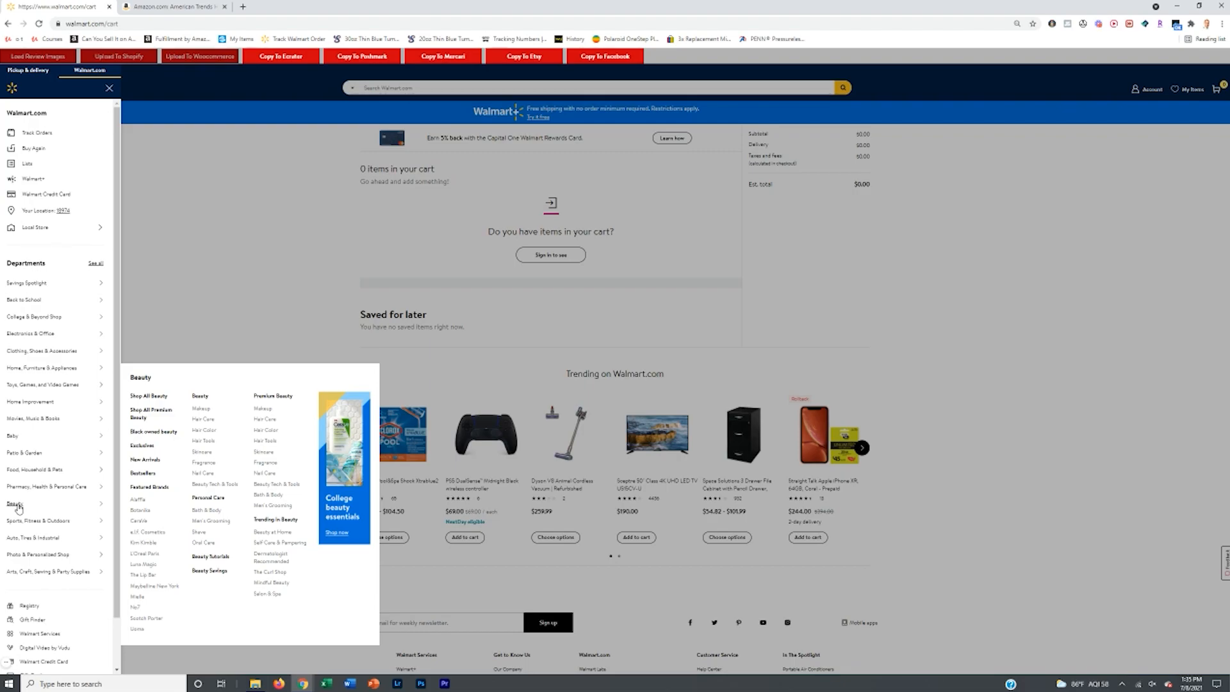
pyautogui.moveTo(24, 460)
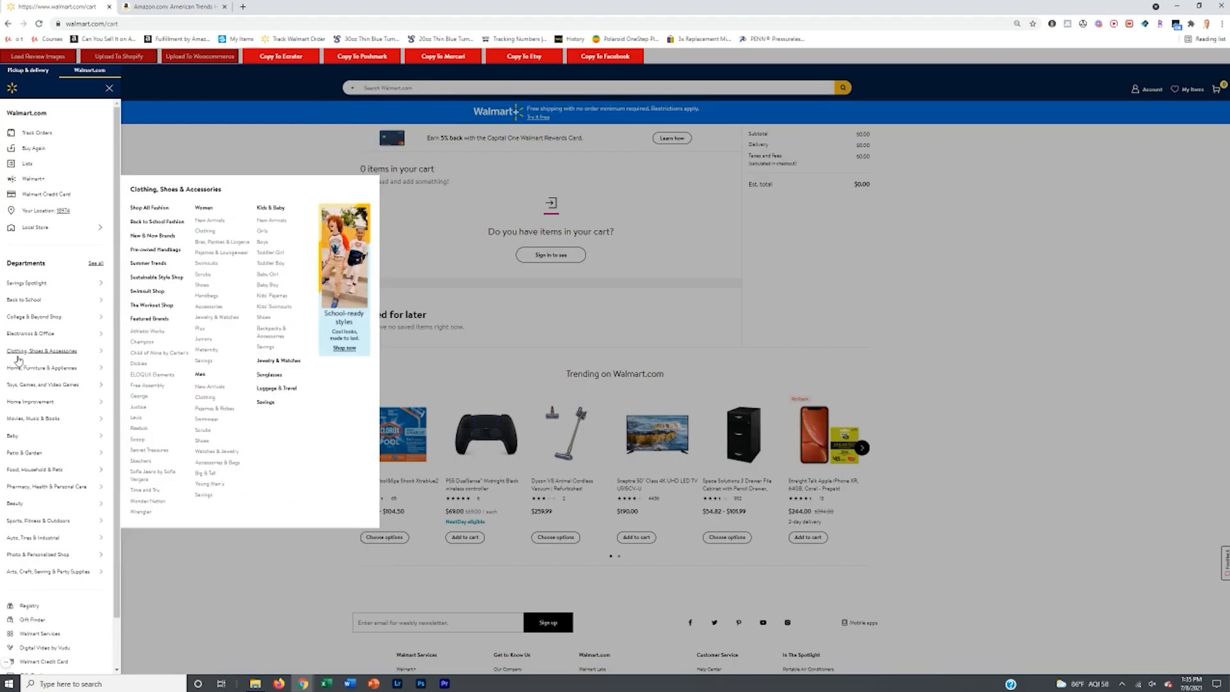
pyautogui.moveTo(13, 405)
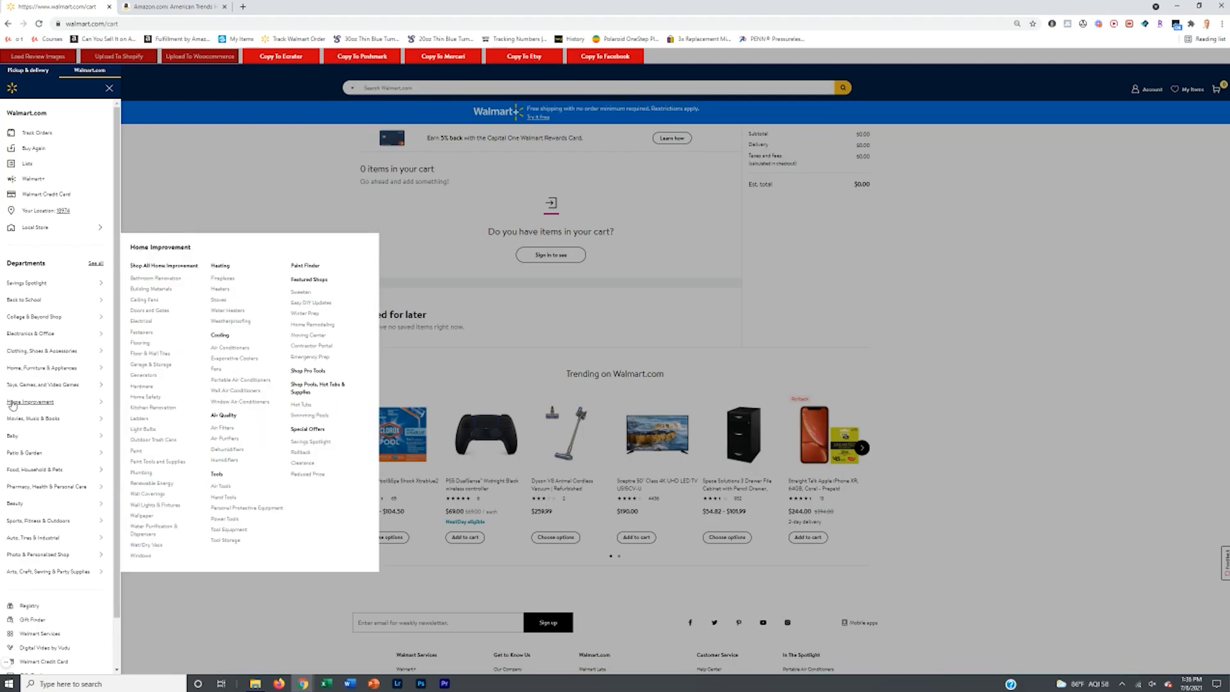
pyautogui.moveTo(43, 364)
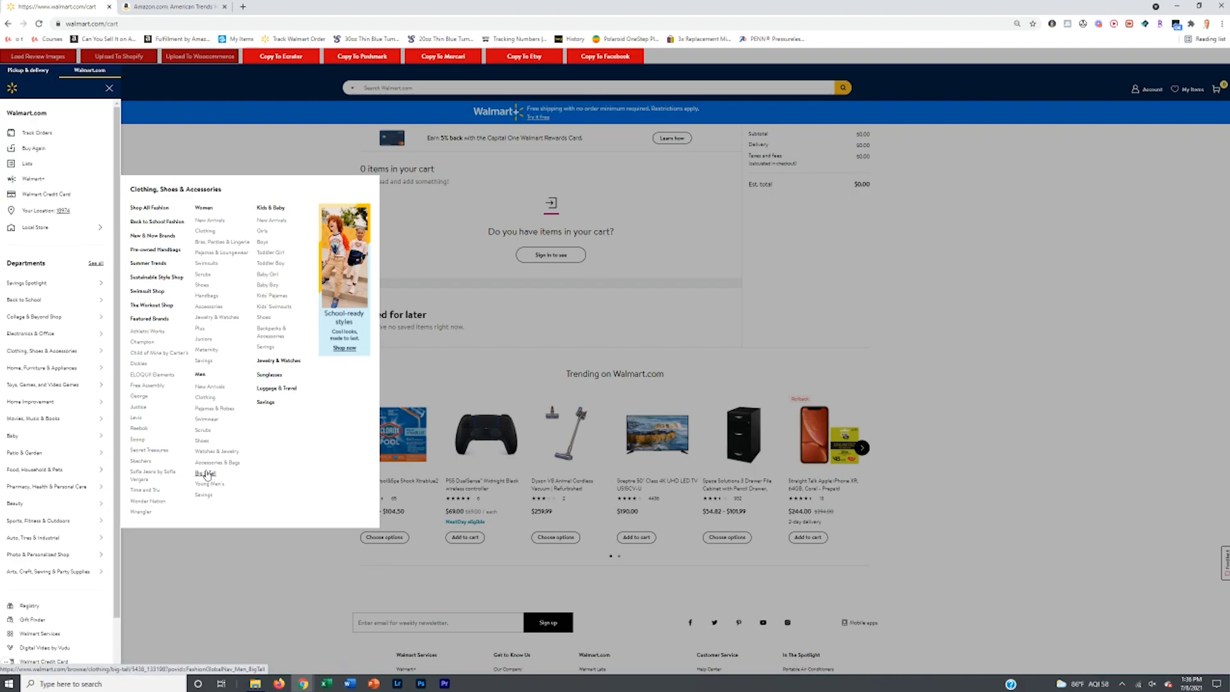
pyautogui.click(207, 421)
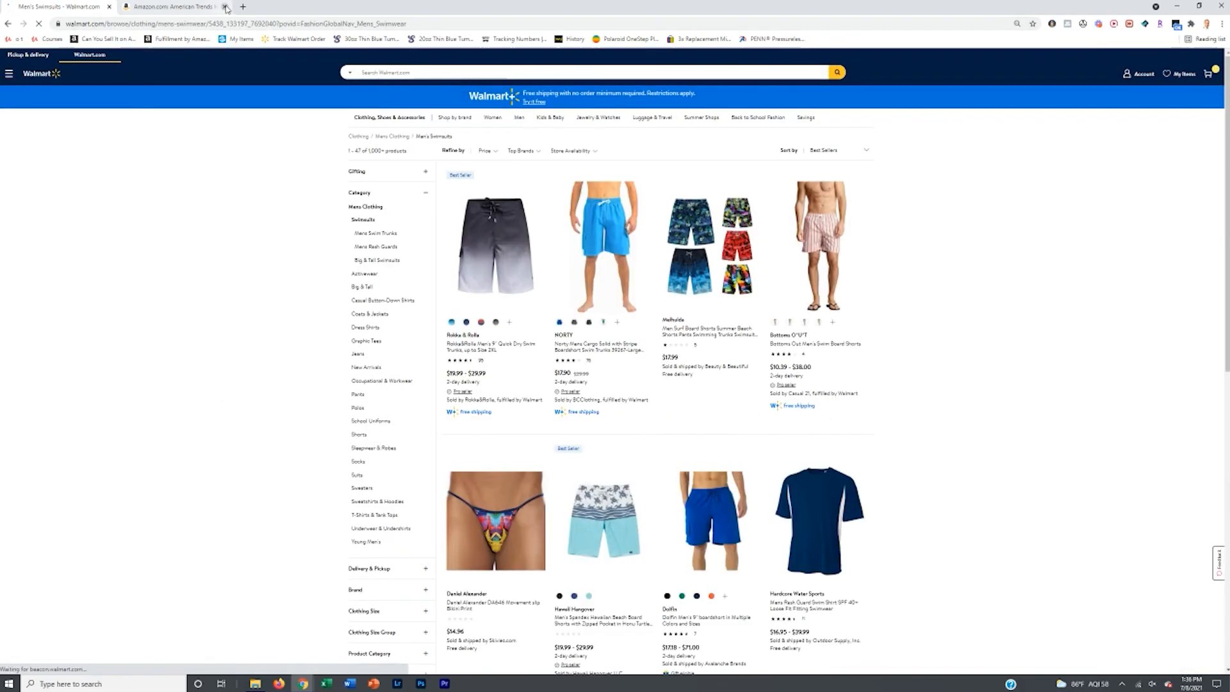
# Step: Browse Walmart's men's swimsuits, examining the products, prices, sellers and available variations
pyautogui.scroll(-3, 812, 408)
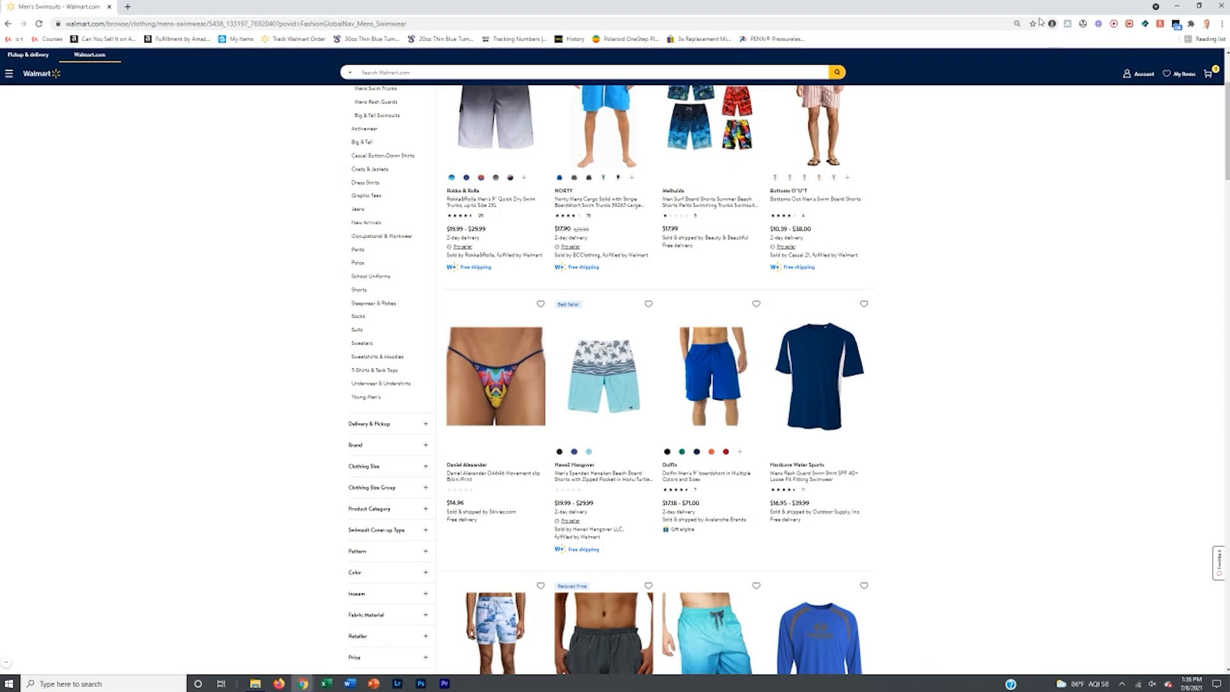
pyautogui.scroll(-3, 1057, 301)
pyautogui.scroll(-4, 1048, 277)
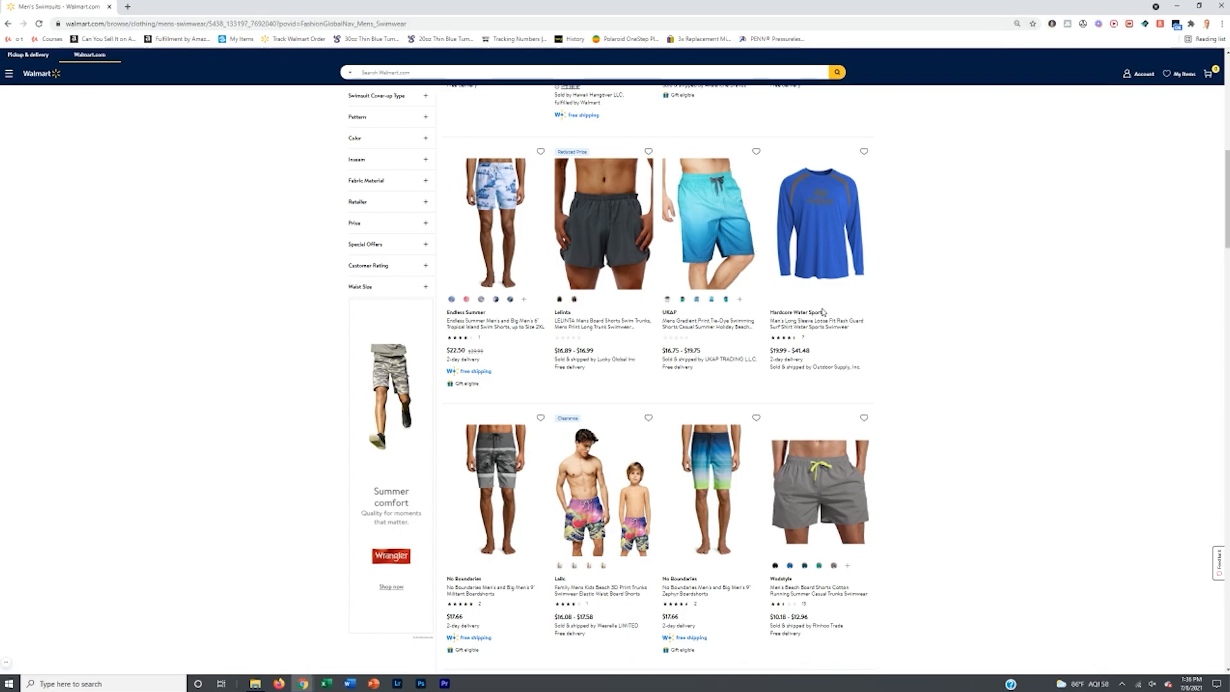
pyautogui.scroll(8, 824, 310)
pyautogui.scroll(2, 900, 310)
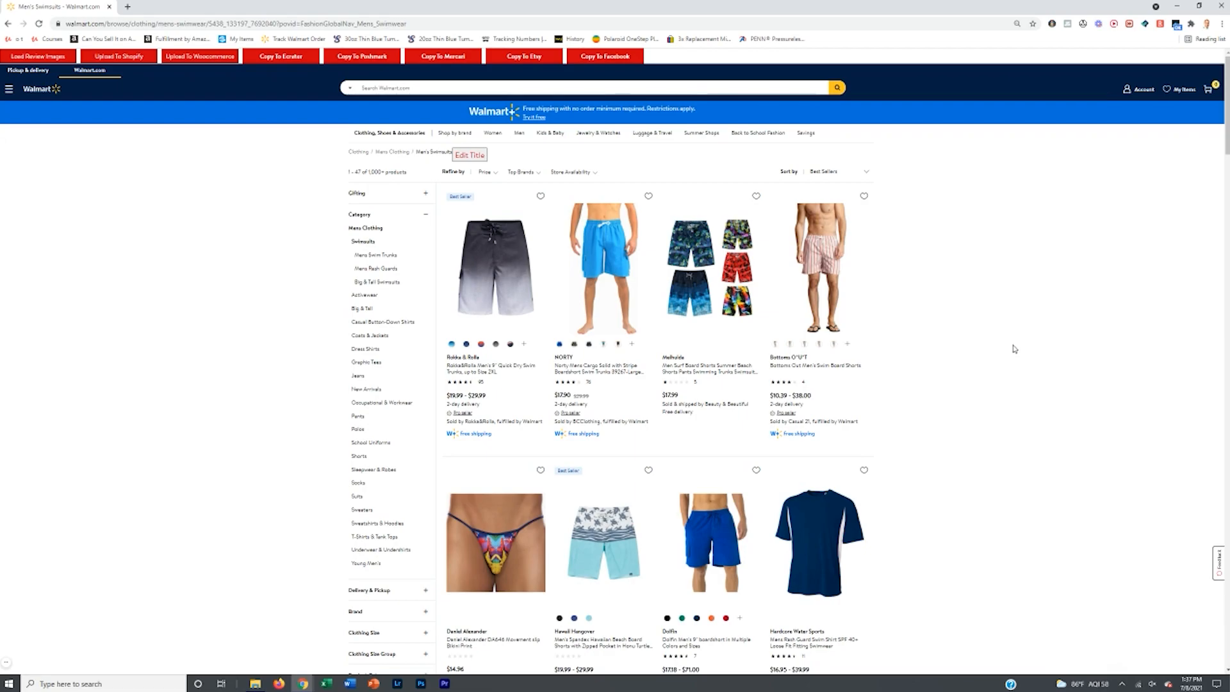
pyautogui.scroll(-2, 1007, 339)
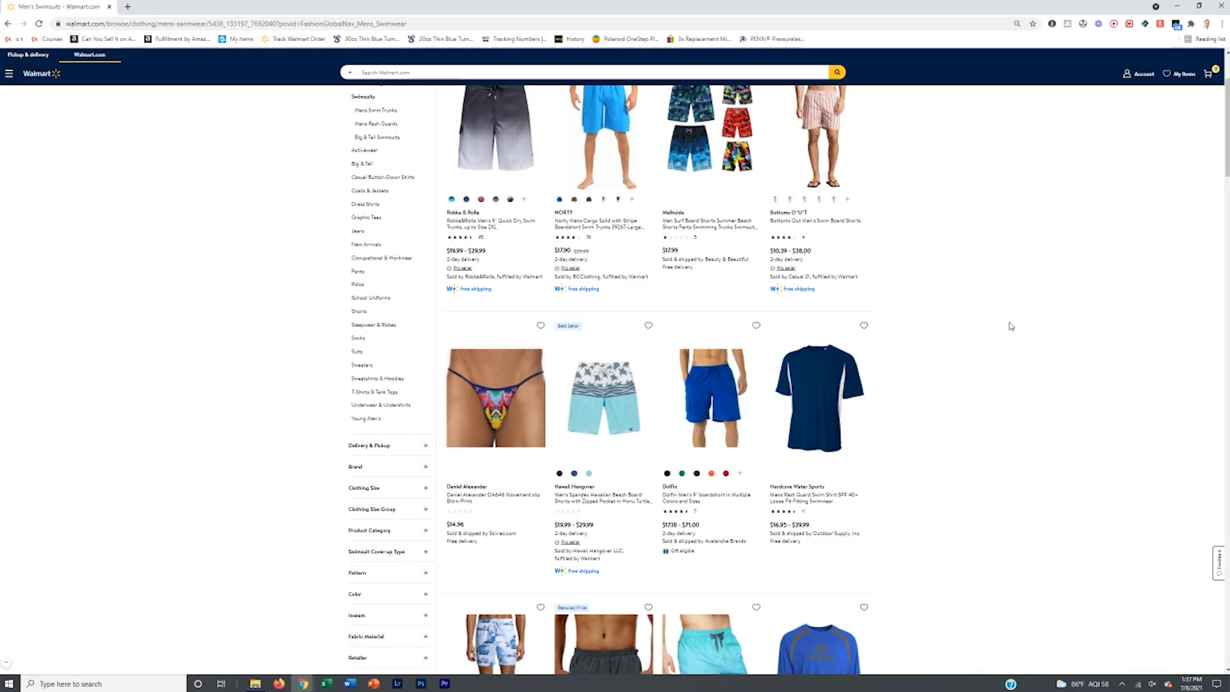
pyautogui.scroll(3, 1009, 326)
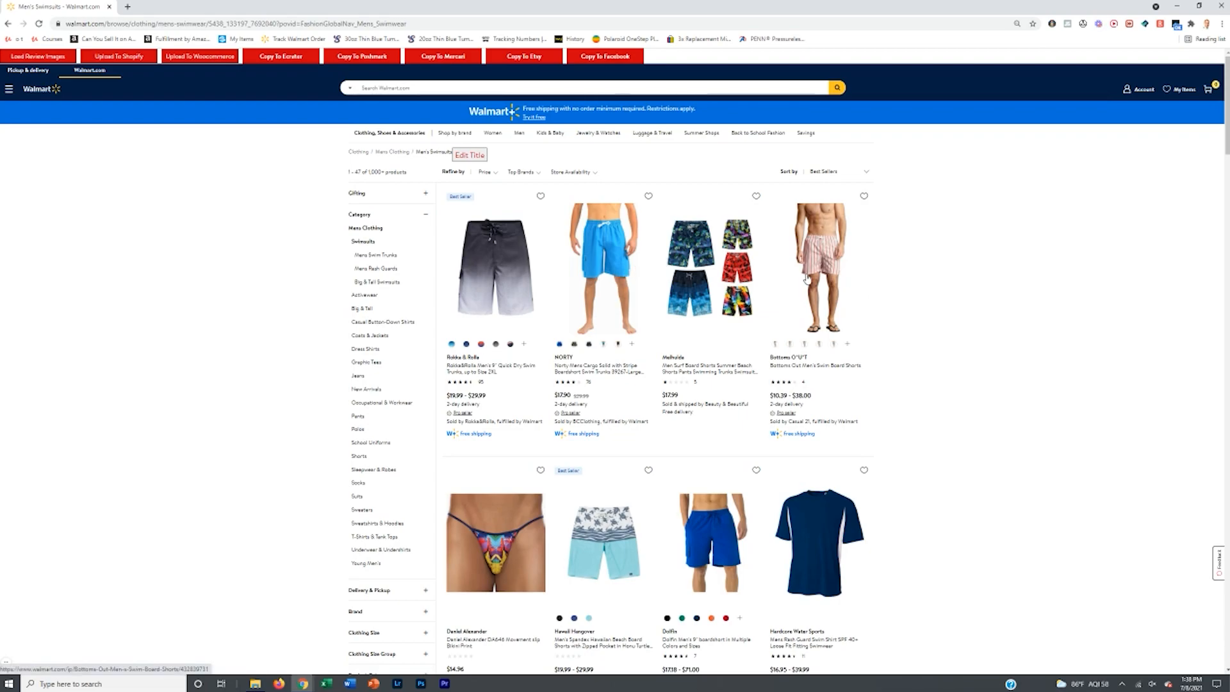
# Step: Open the Amazon product page for the Crystal Lemon platinum plated cubic zirconia halo drop earrings
pyautogui.click(271, 22)
pyautogui.write('am')
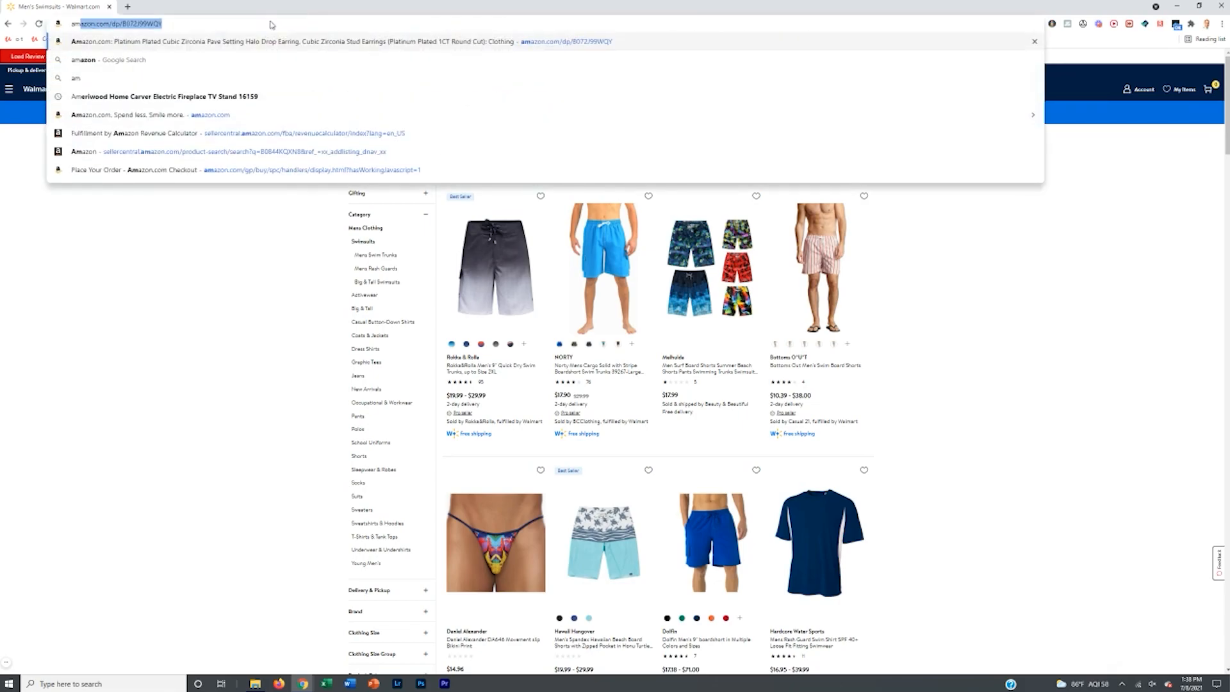
pyautogui.press('Return')
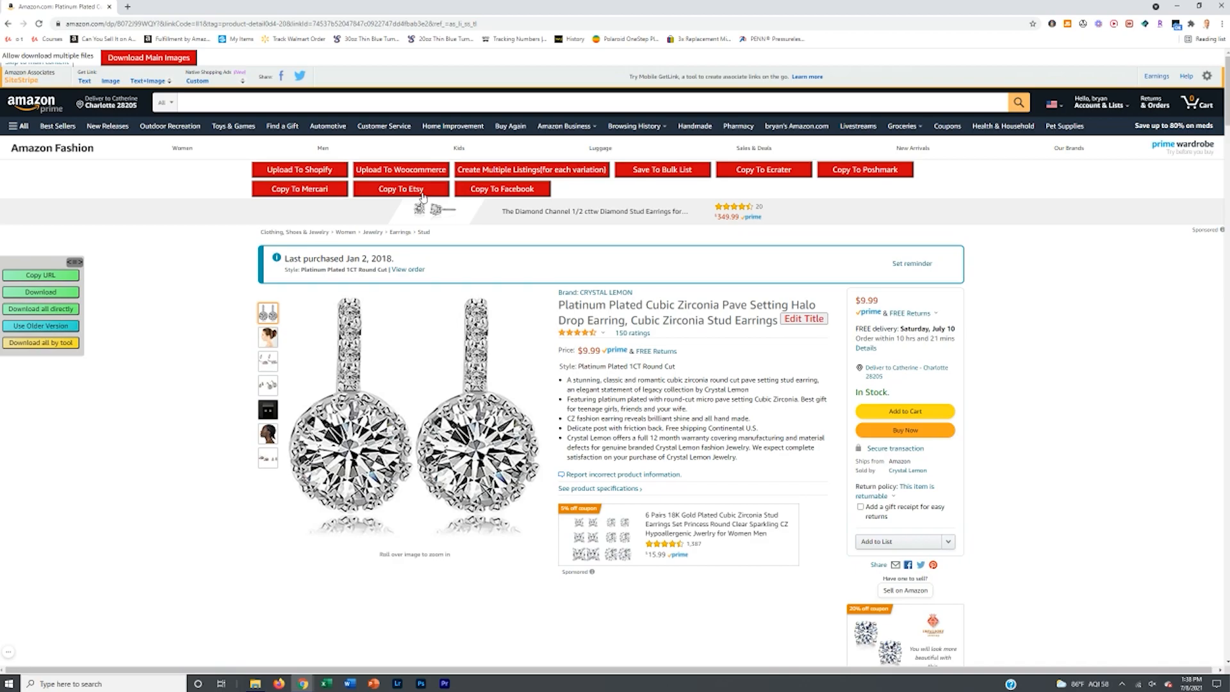
# Step: Examine the earrings' customer review images and product description on the Amazon page
pyautogui.moveTo(516, 506)
pyautogui.click(634, 334)
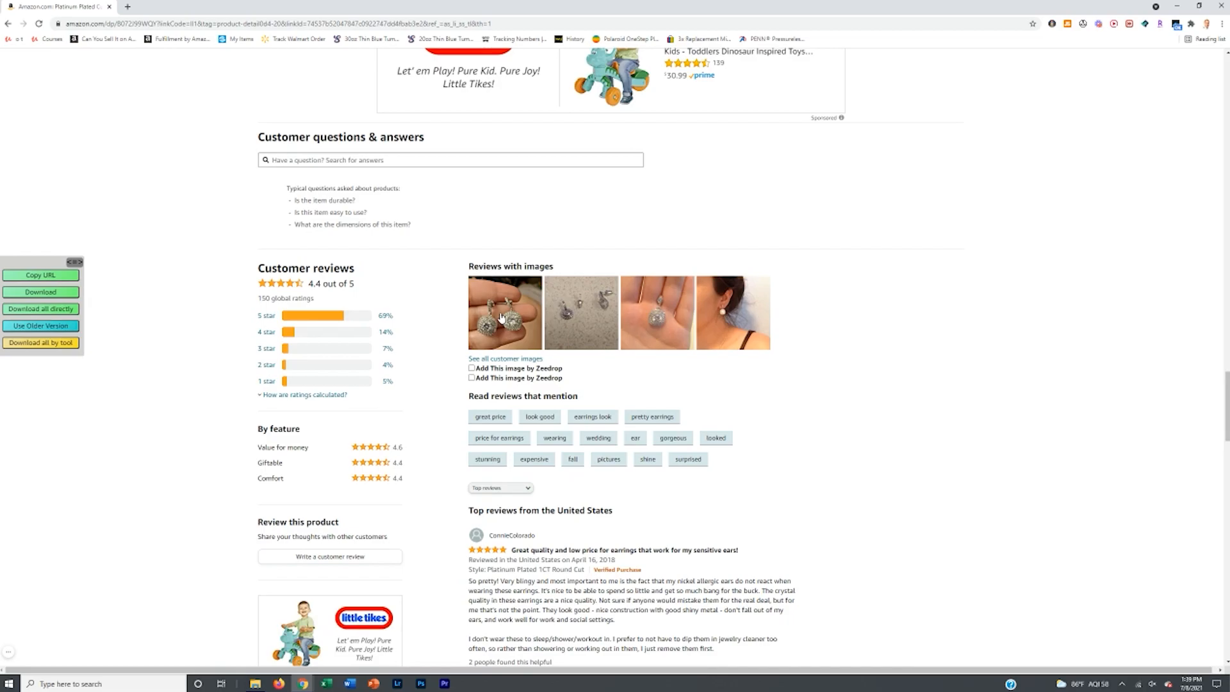
pyautogui.scroll(20, 501, 318)
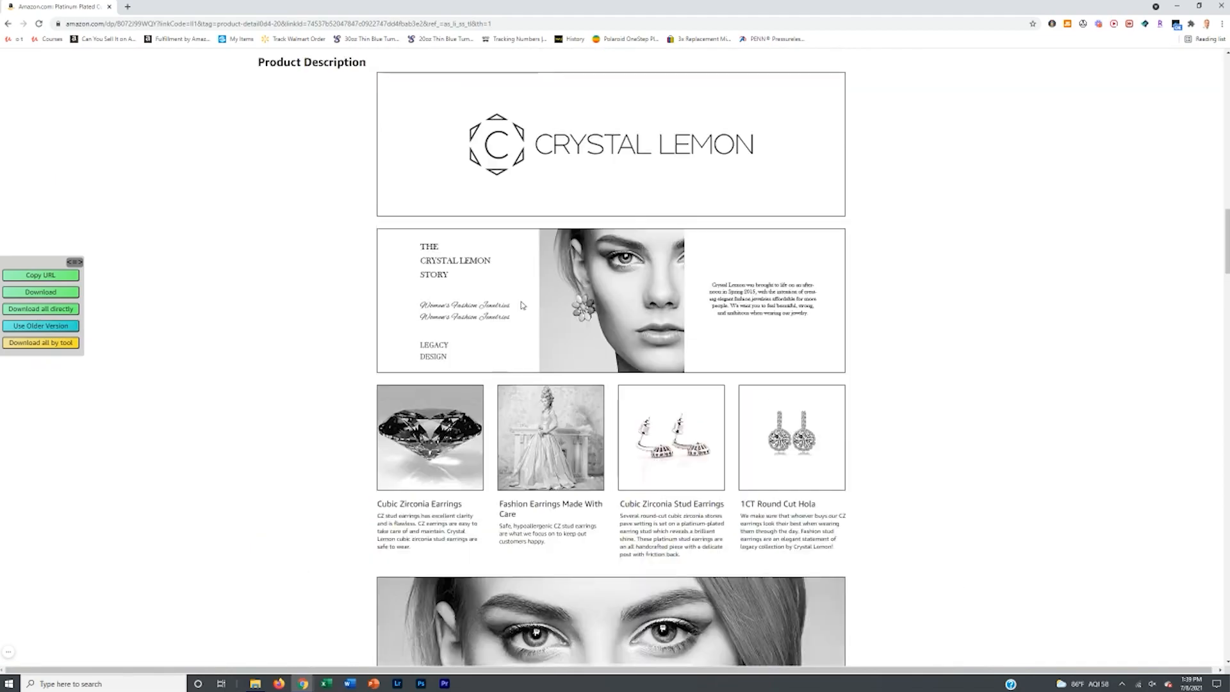
pyautogui.scroll(20, 522, 305)
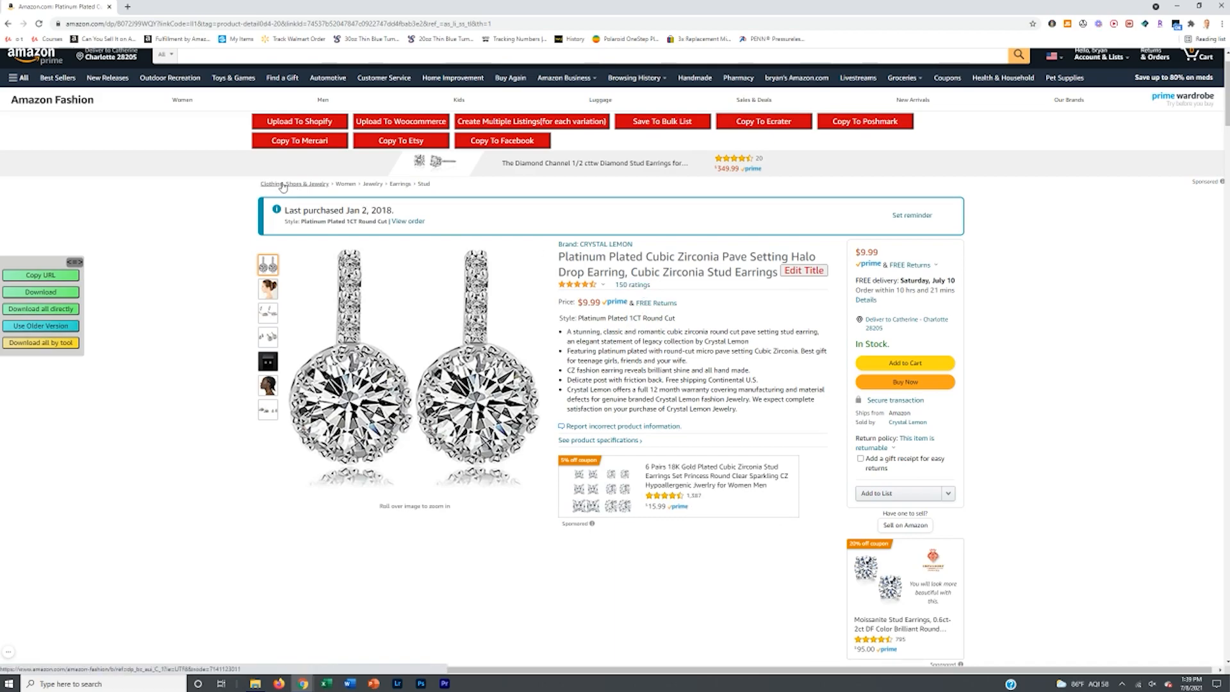
# Step: Copy the earrings to Mercari with ZeeDrop, fill in the new listing with the copied data and check it
pyautogui.click(286, 141)
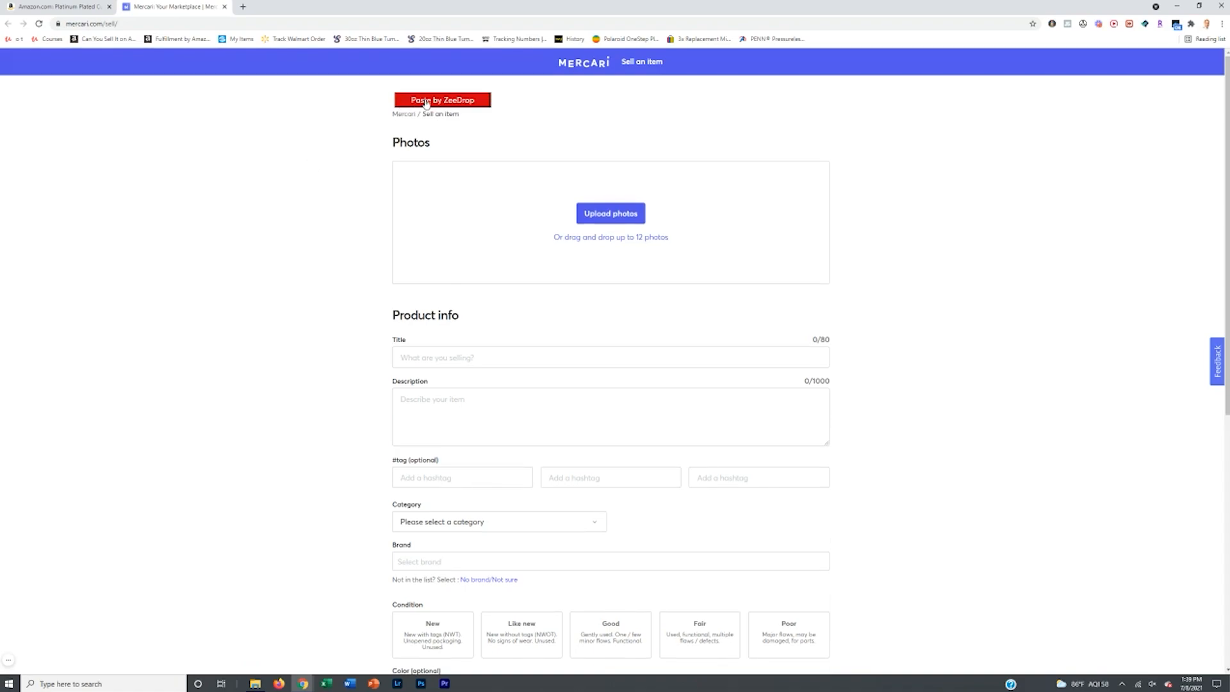
pyautogui.click(425, 101)
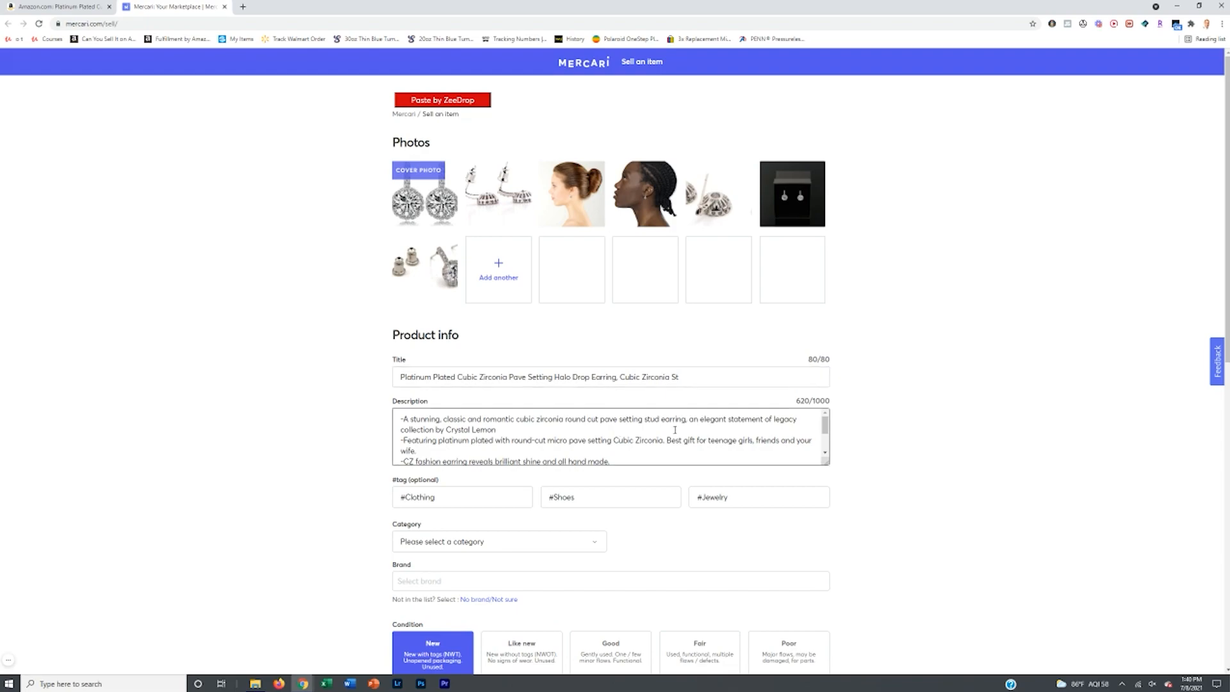
pyautogui.scroll(-3, 647, 433)
pyautogui.scroll(3, 564, 464)
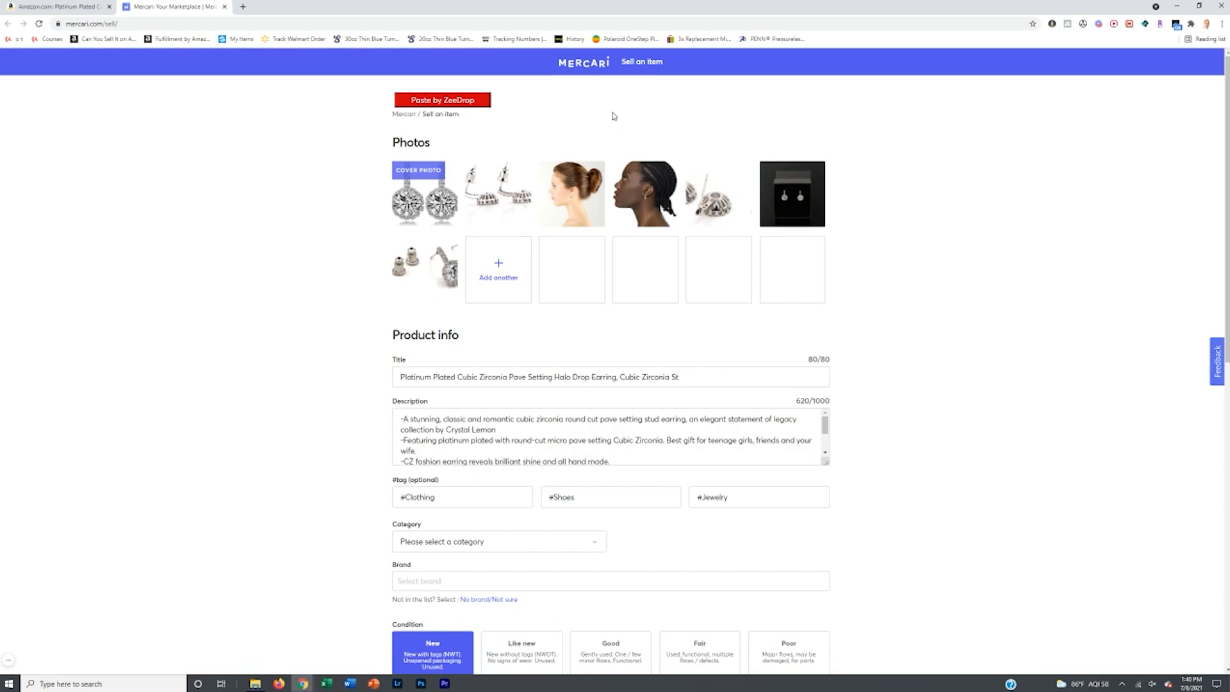
# Step: Return to the earrings' Amazon page and enlarge the customer image of the boxed earrings held in a hand
pyautogui.hotkey('ctrl', 'Tab')
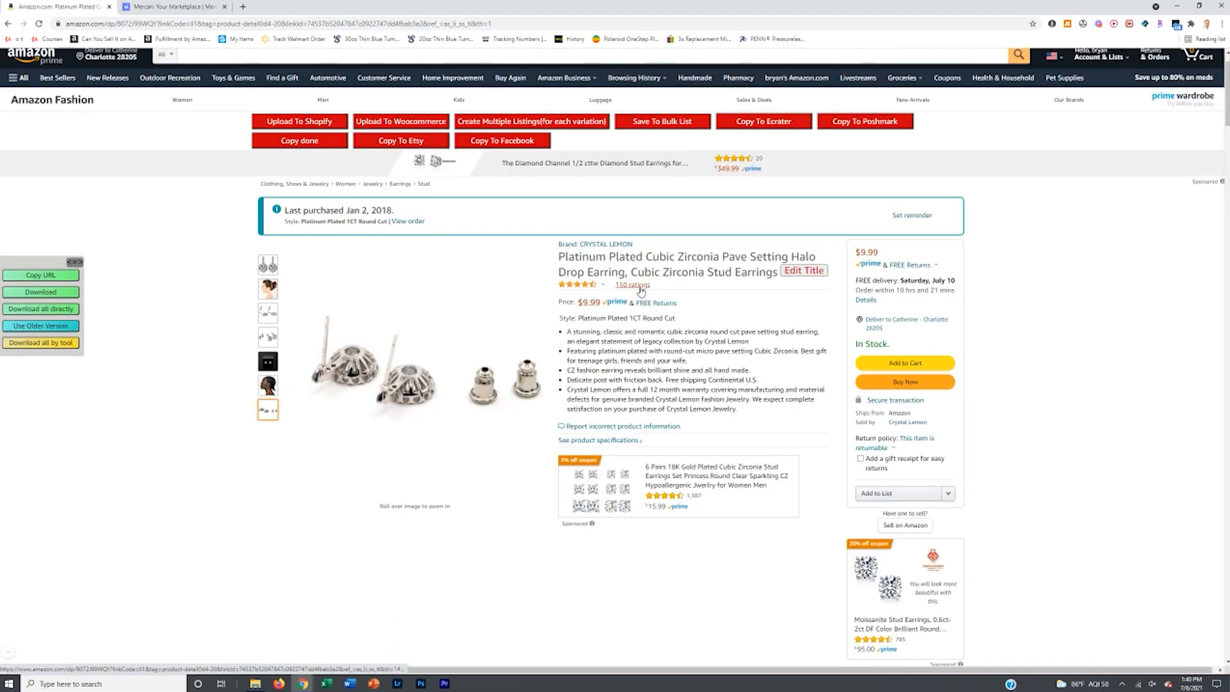
pyautogui.click(637, 286)
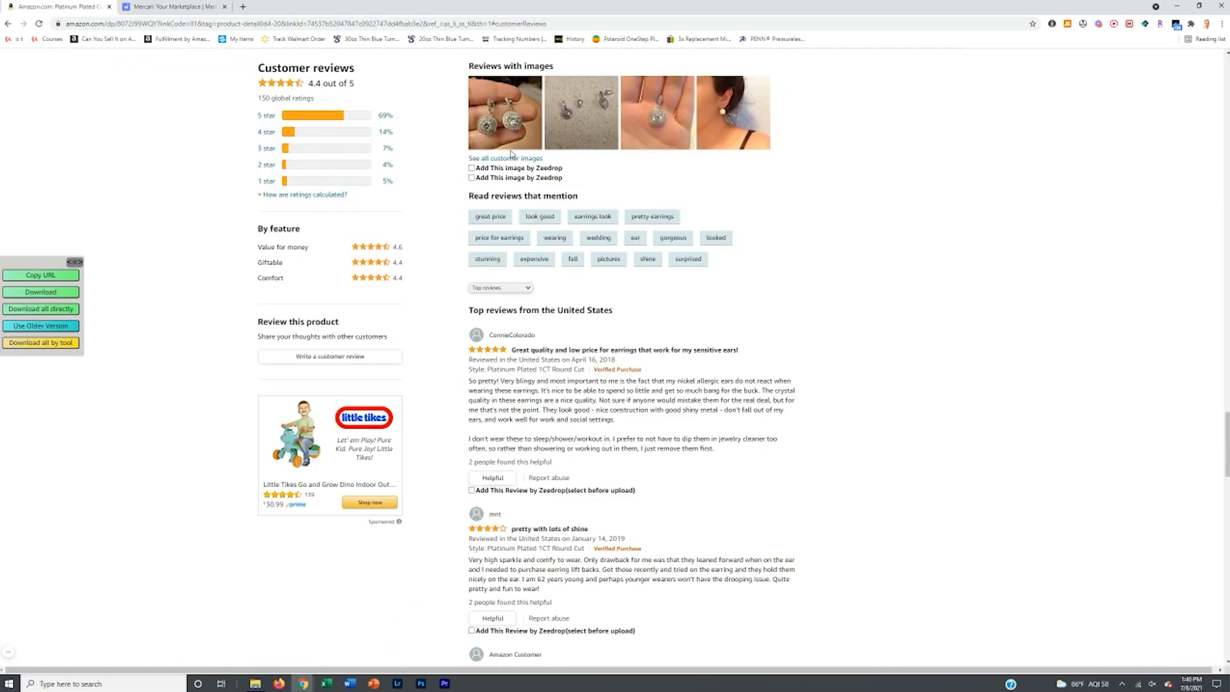
pyautogui.click(490, 159)
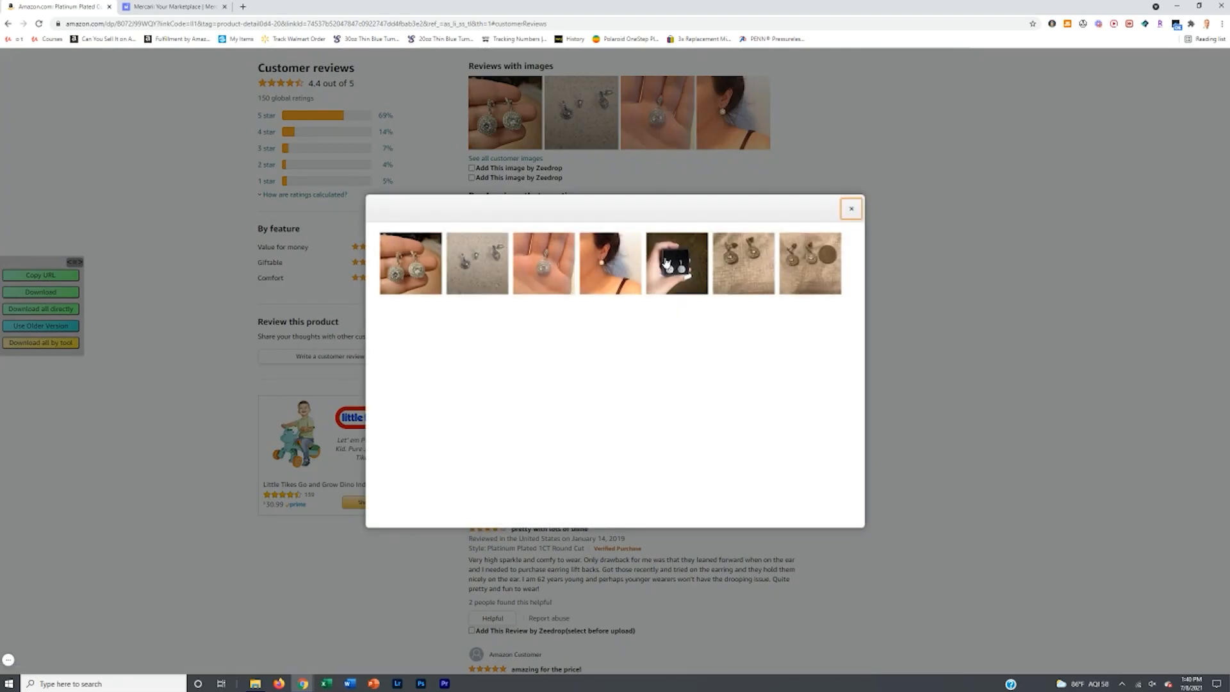
pyautogui.click(682, 265)
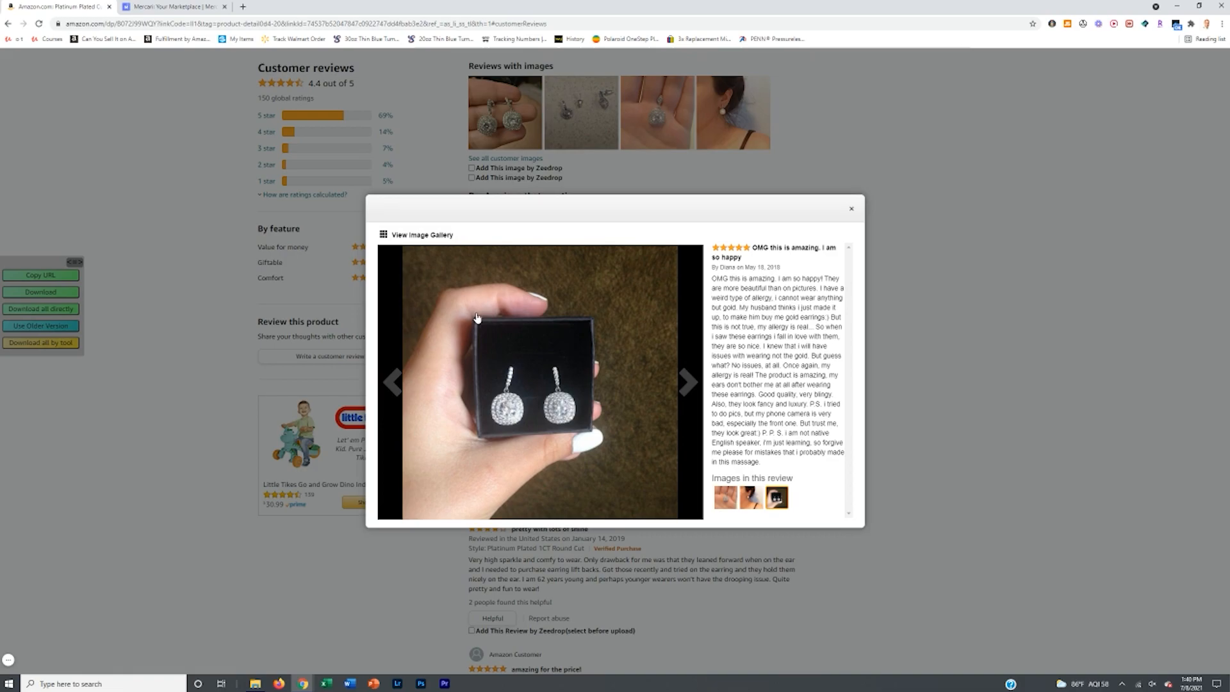
# Step: Capture the enlarged customer photo of the boxed earrings with the Snipping Tool
pyautogui.click(131, 675)
pyautogui.write('sni')
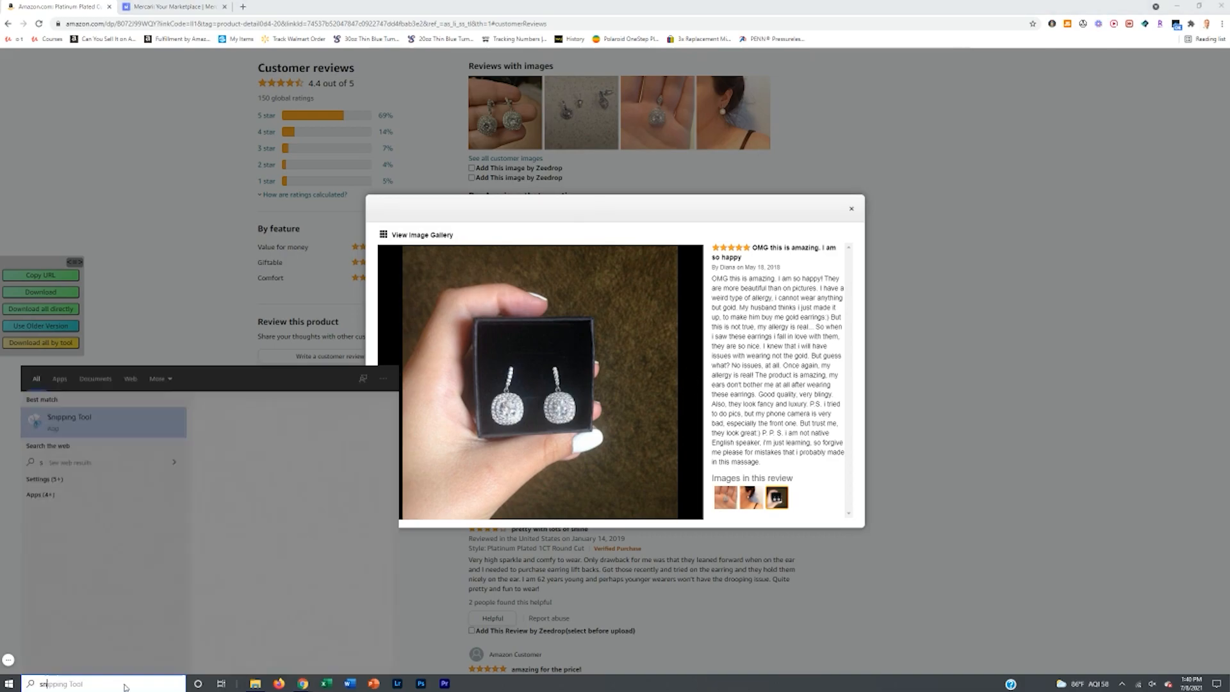
pyautogui.click(70, 420)
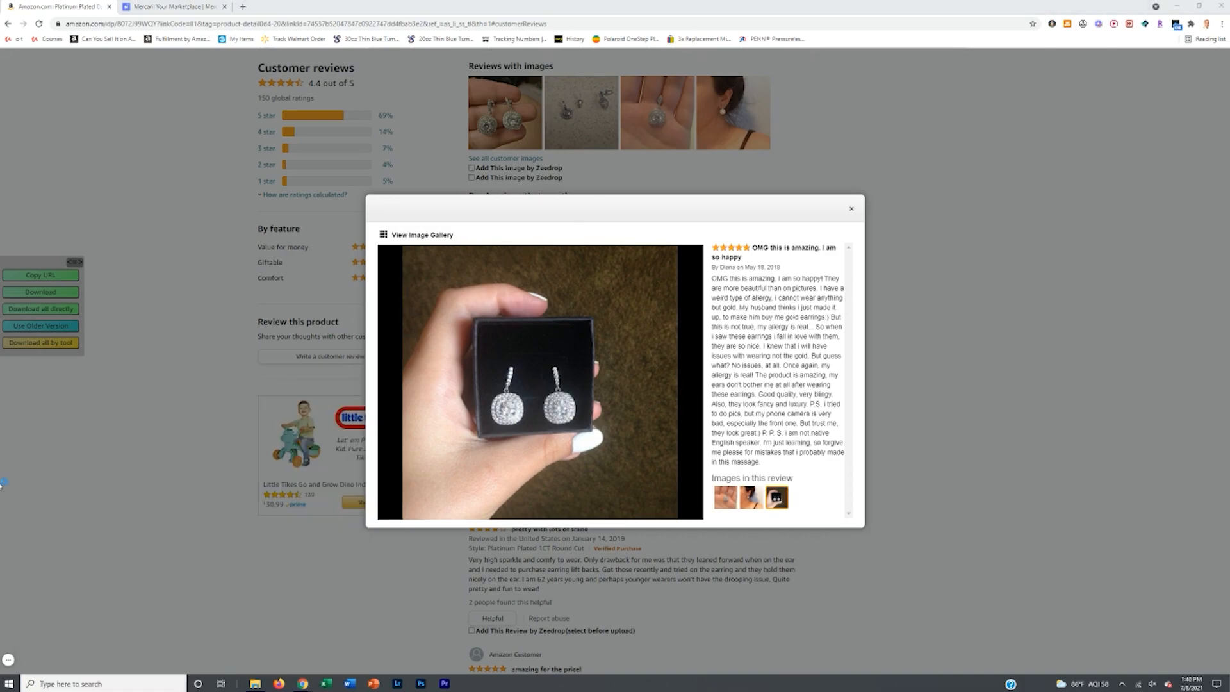
pyautogui.click(838, 266)
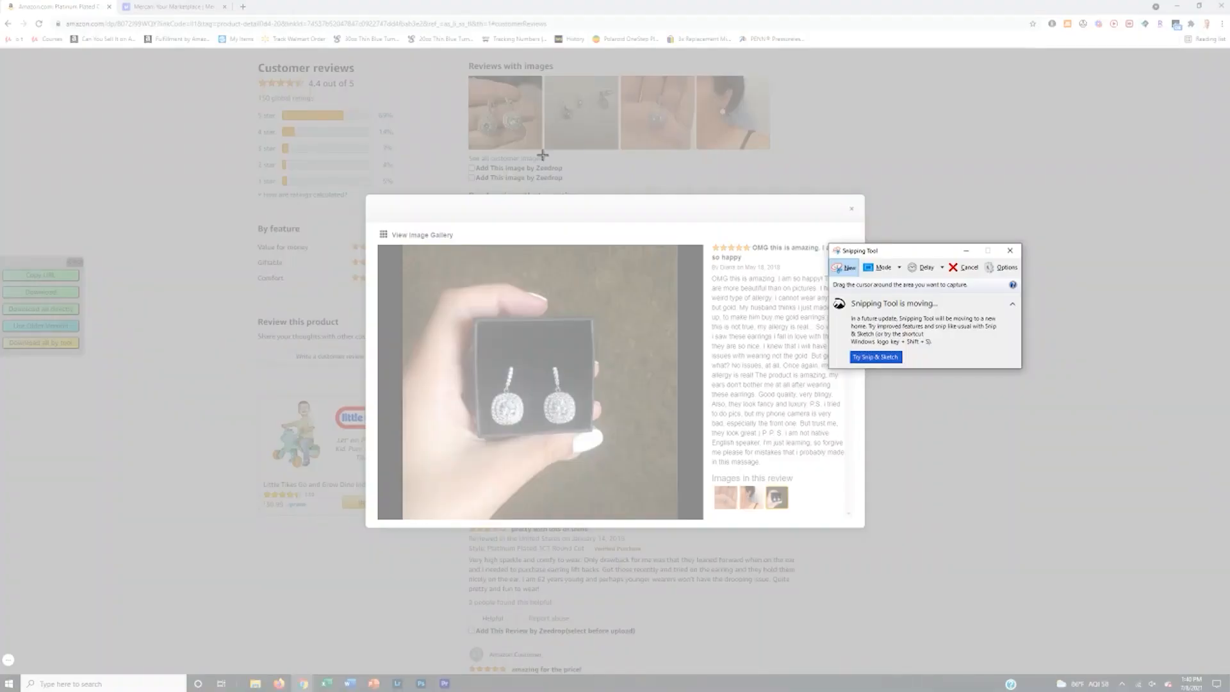
pyautogui.moveTo(411, 254); pyautogui.dragTo(670, 506)
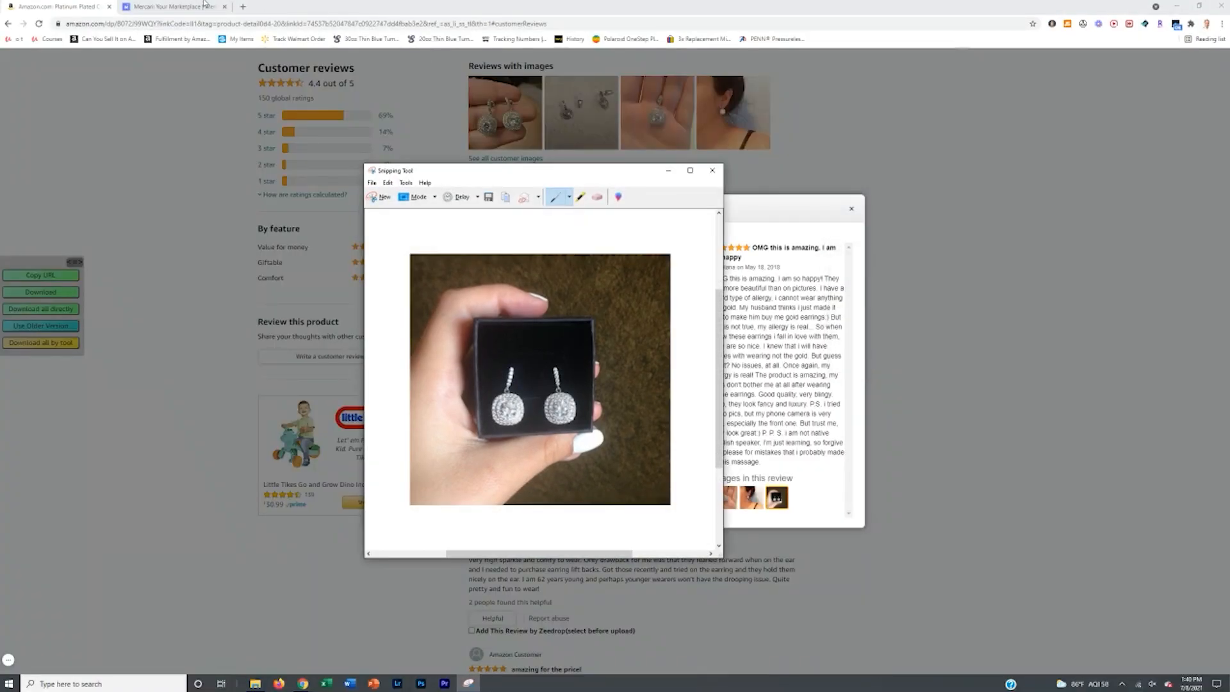
# Step: Save the captured earrings photo as a PNG named 44 in the Downloads folder
pyautogui.click(371, 182)
pyautogui.click(384, 209)
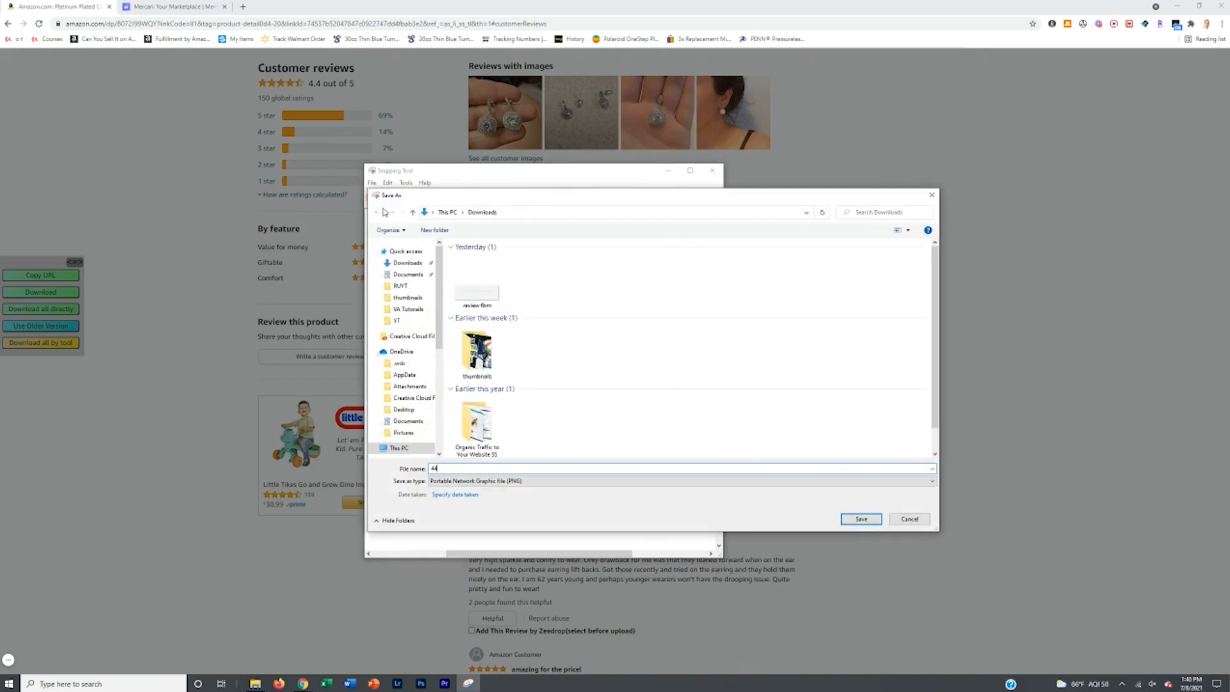
pyautogui.press('Return')
# Step: Add image 44 from Downloads to the photos of the Mercari earrings listing and check it
pyautogui.click(143, 6)
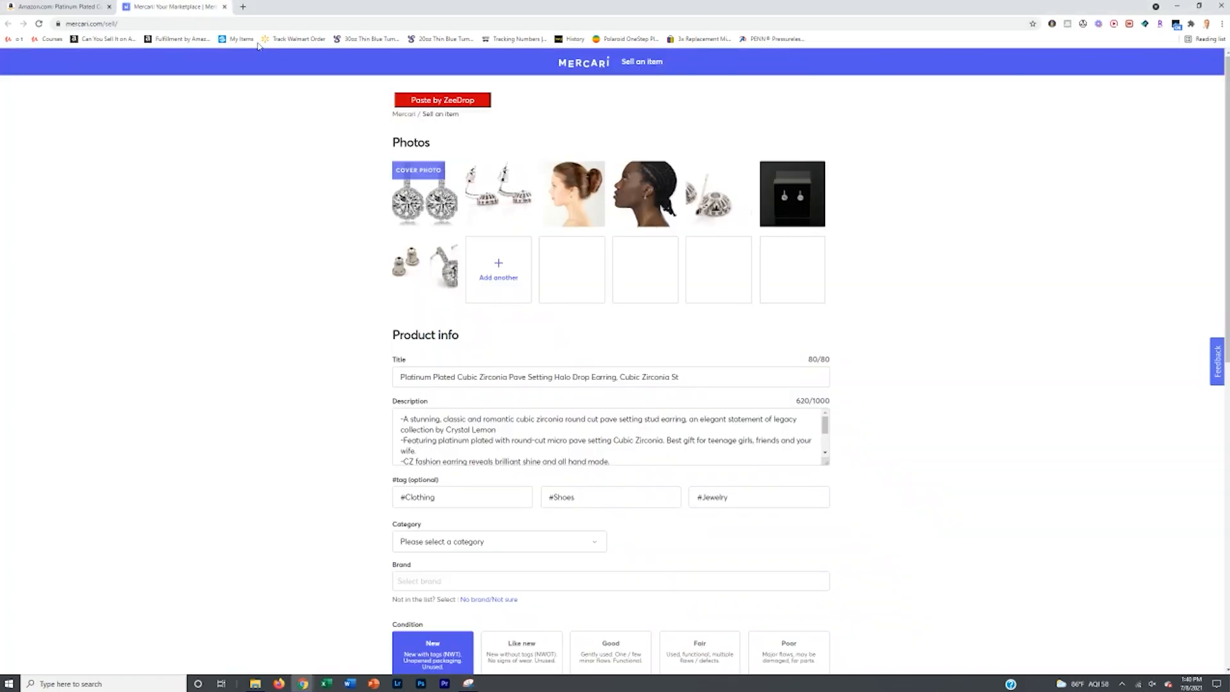
pyautogui.click(506, 278)
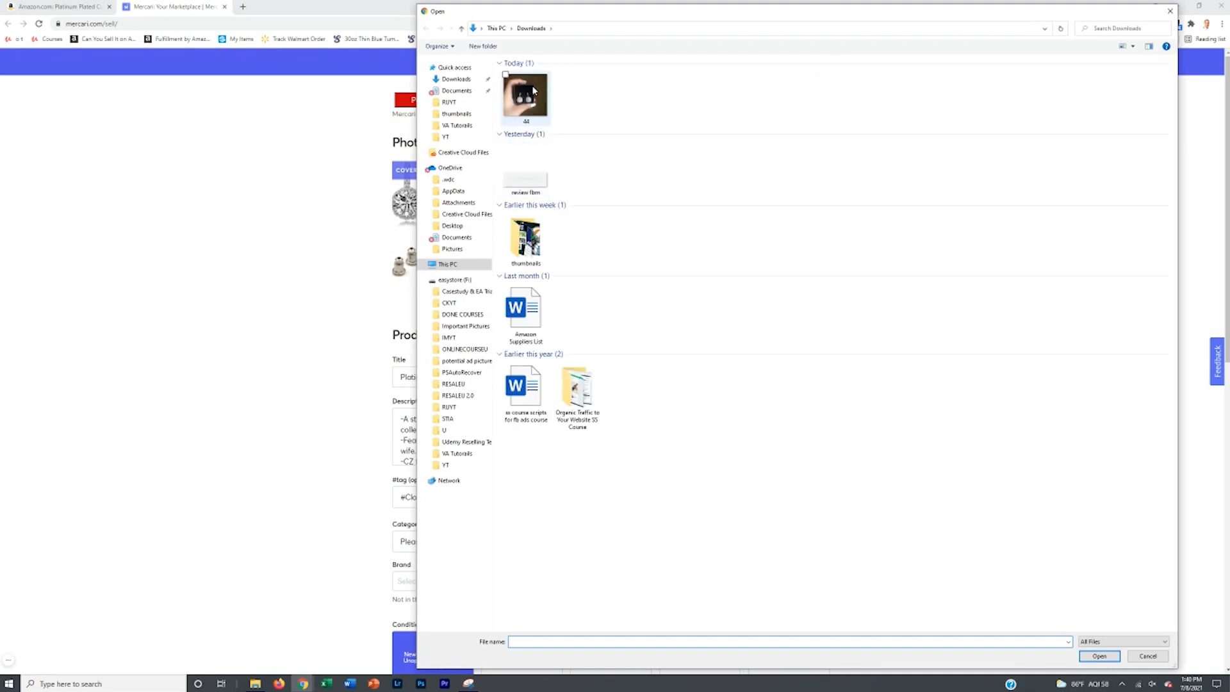
pyautogui.doubleClick(534, 91)
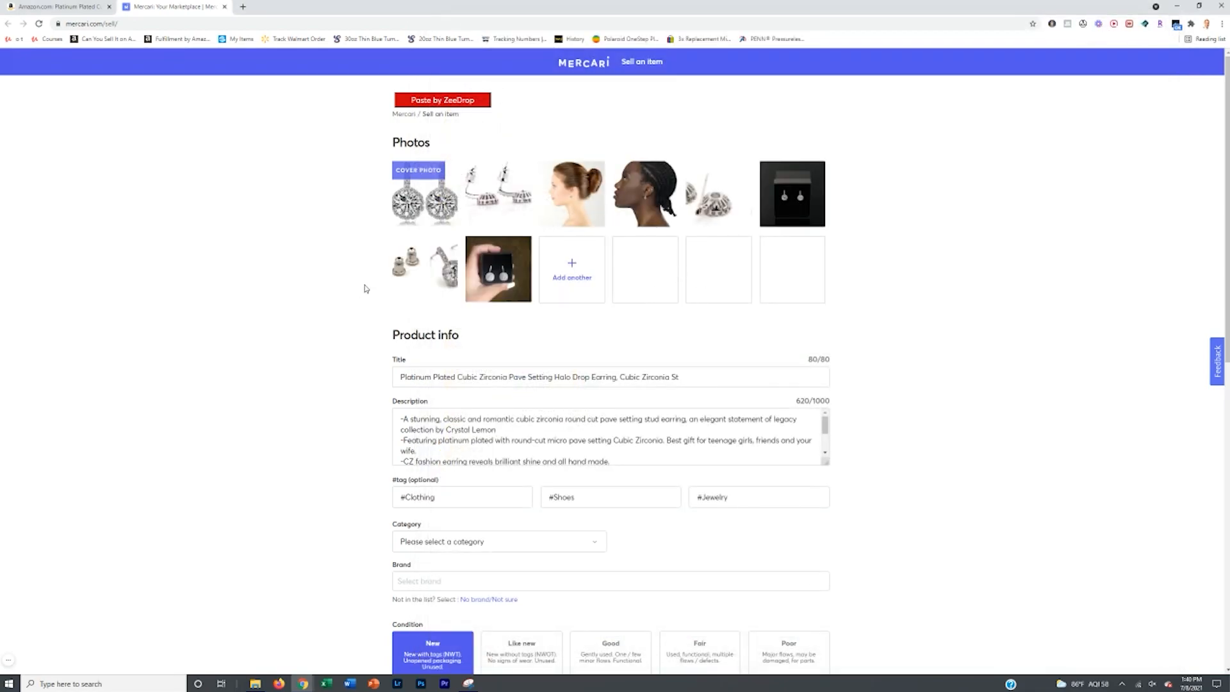
pyautogui.moveTo(482, 271)
pyautogui.scroll(-2, 607, 341)
pyautogui.scroll(2, 632, 332)
pyautogui.moveTo(504, 265)
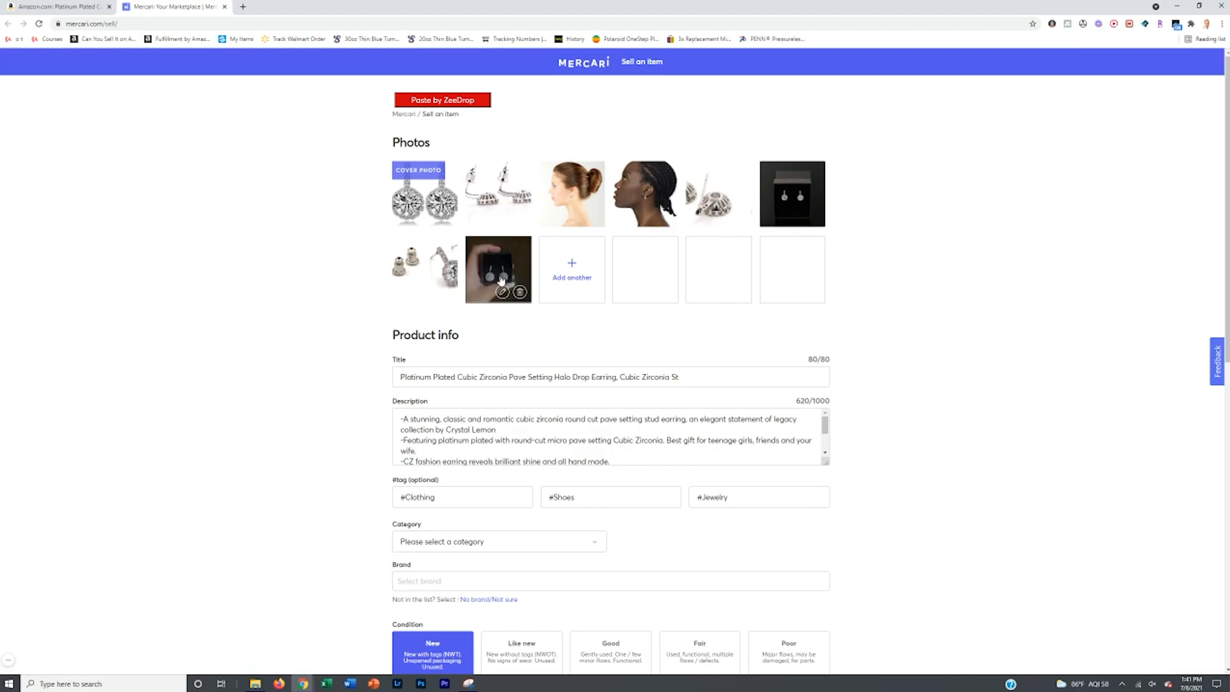
# Step: Set the listing's brand to No brand / Not sure and its category to Toys & Collectibles, Dolls & Accessories
pyautogui.scroll(-2, 503, 275)
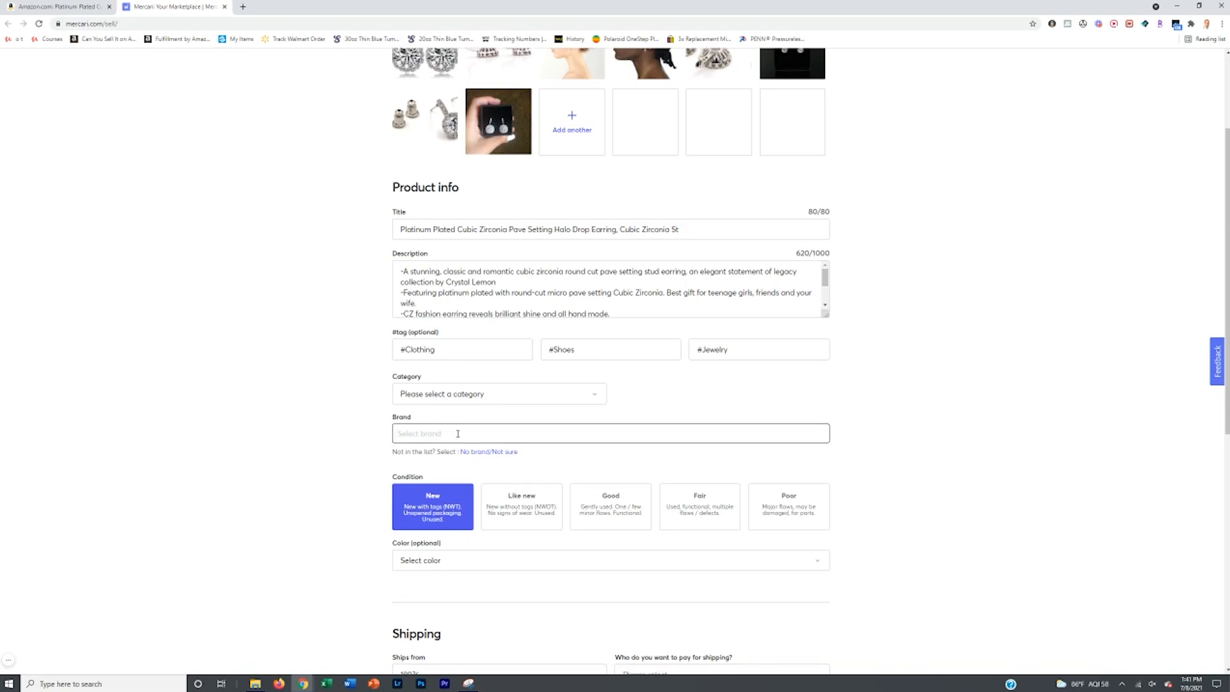
pyautogui.scroll(-1, 454, 438)
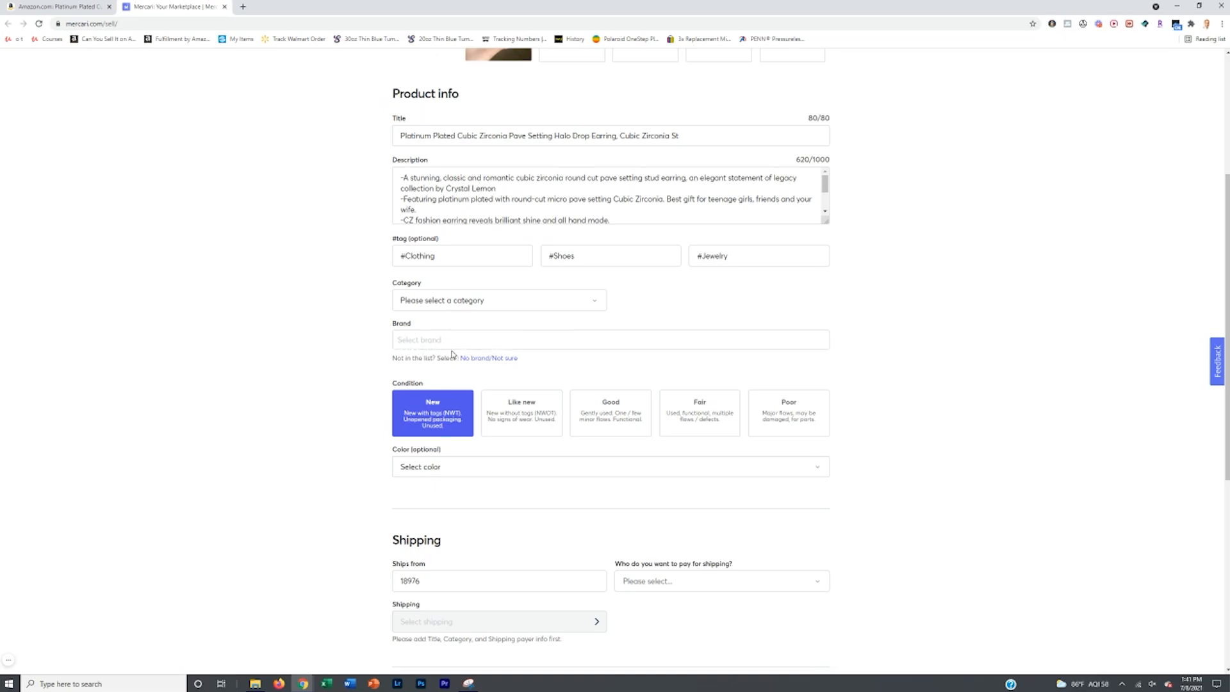
pyautogui.click(468, 360)
pyautogui.click(497, 310)
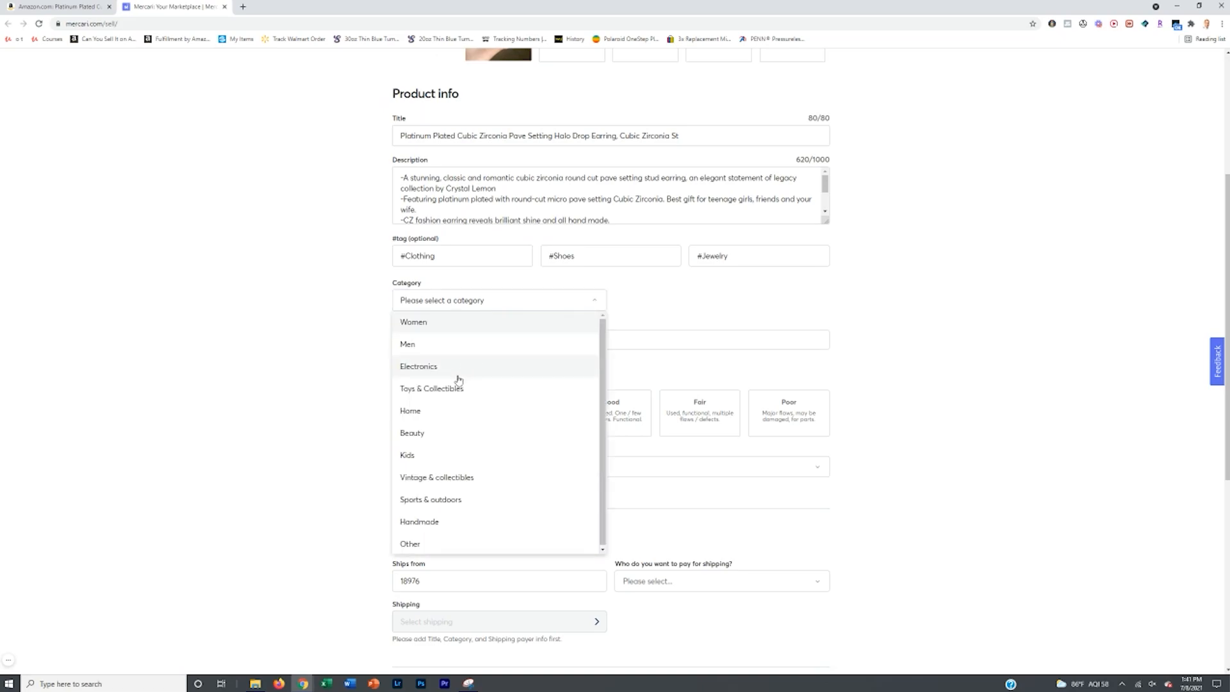
pyautogui.click(454, 384)
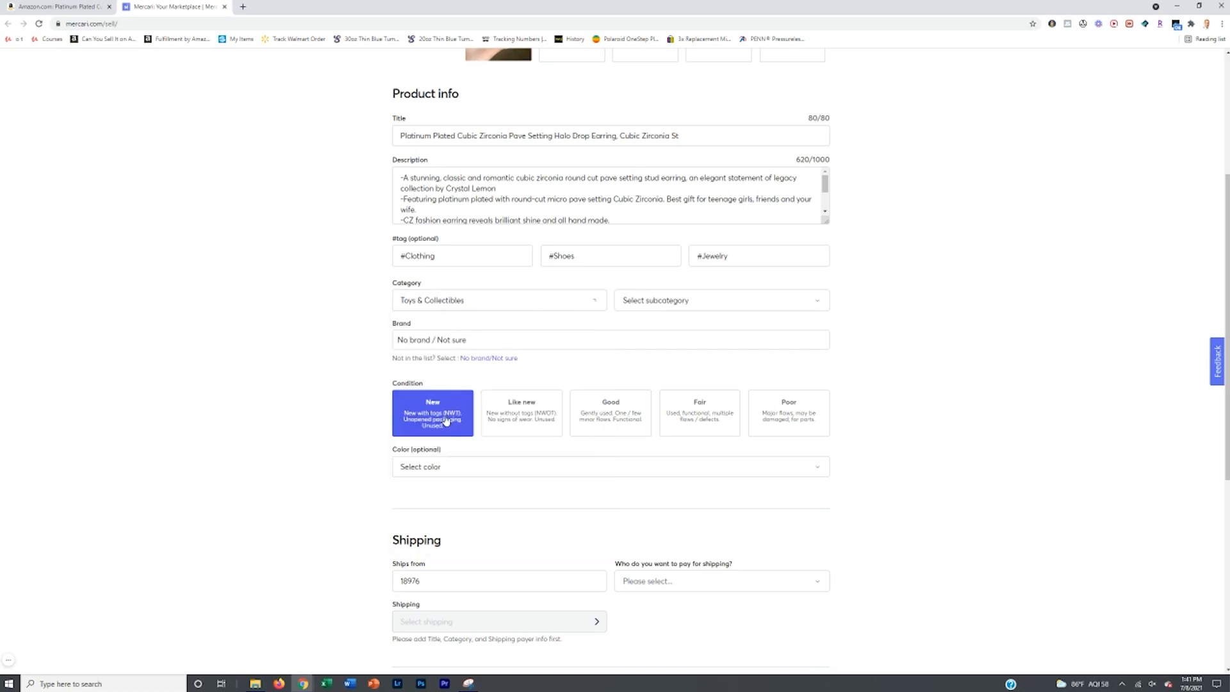
pyautogui.click(681, 305)
pyautogui.click(680, 344)
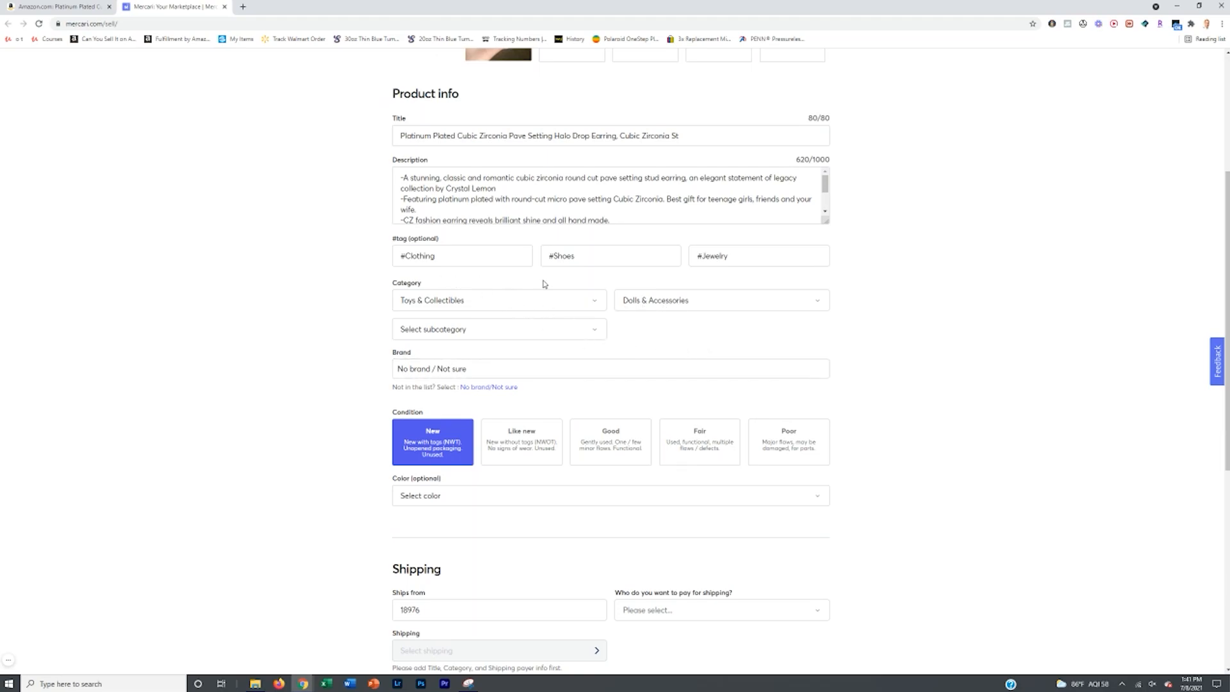
# Step: Set the listing's shipping payer to I'll pay
pyautogui.scroll(-1, 743, 307)
pyautogui.scroll(-3, 743, 307)
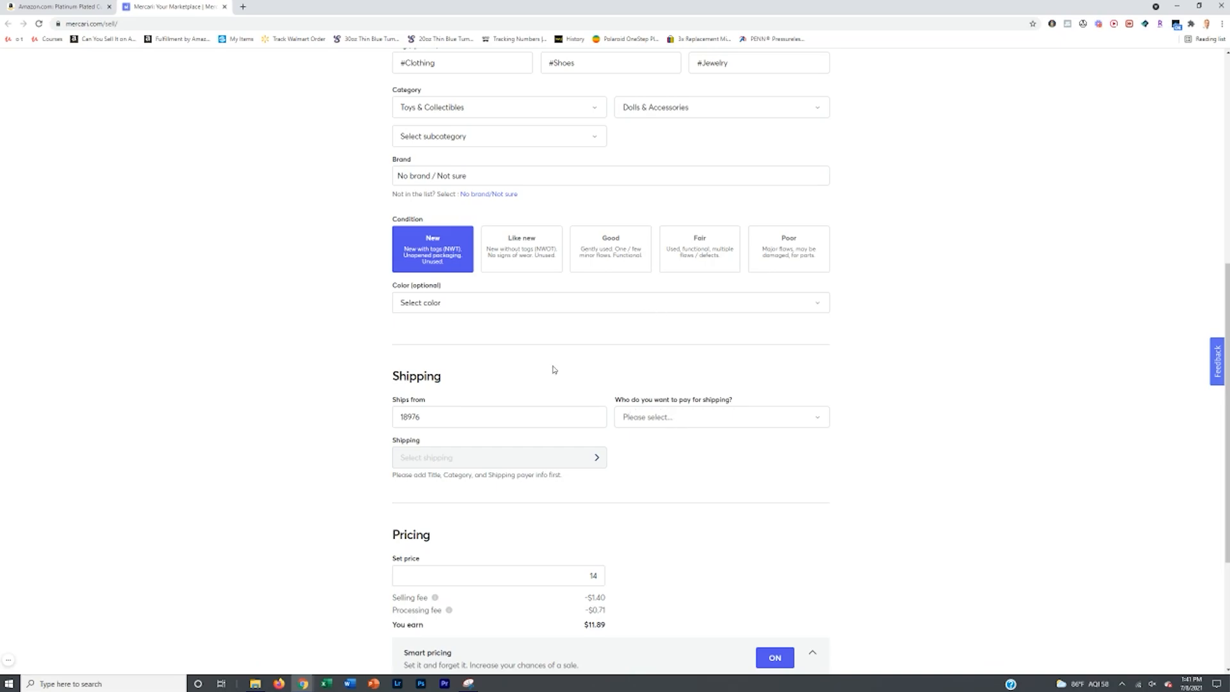
pyautogui.click(648, 418)
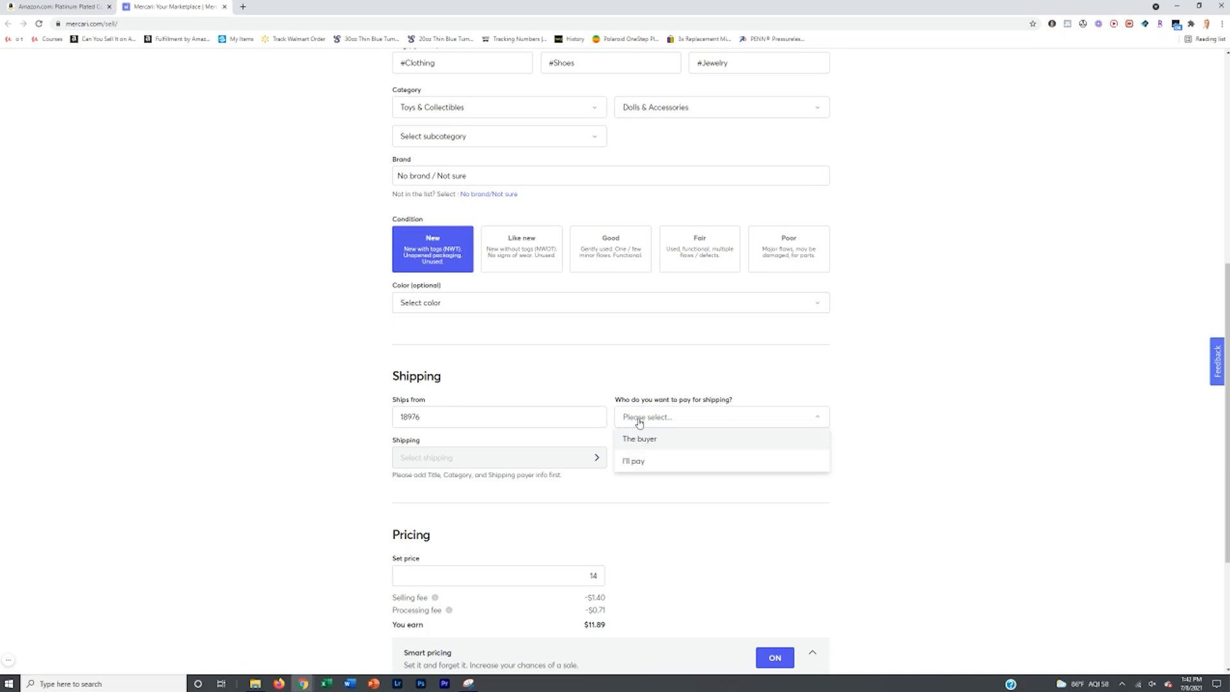
pyautogui.scroll(-1, 645, 423)
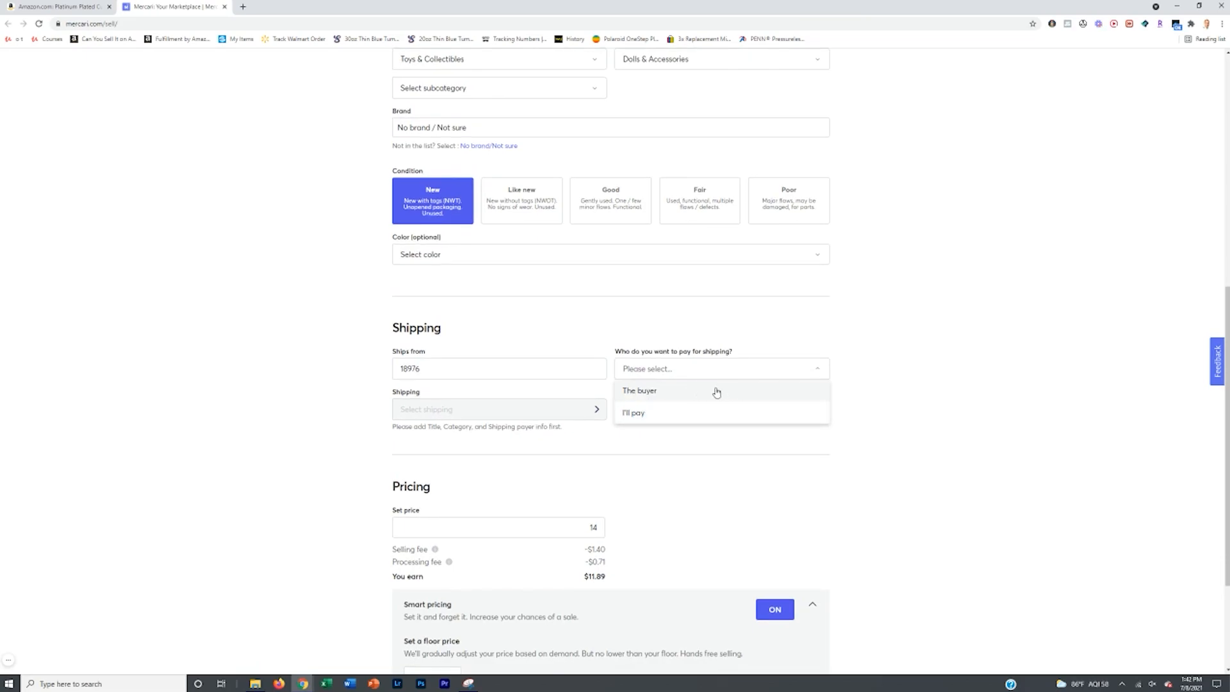
pyautogui.click(684, 416)
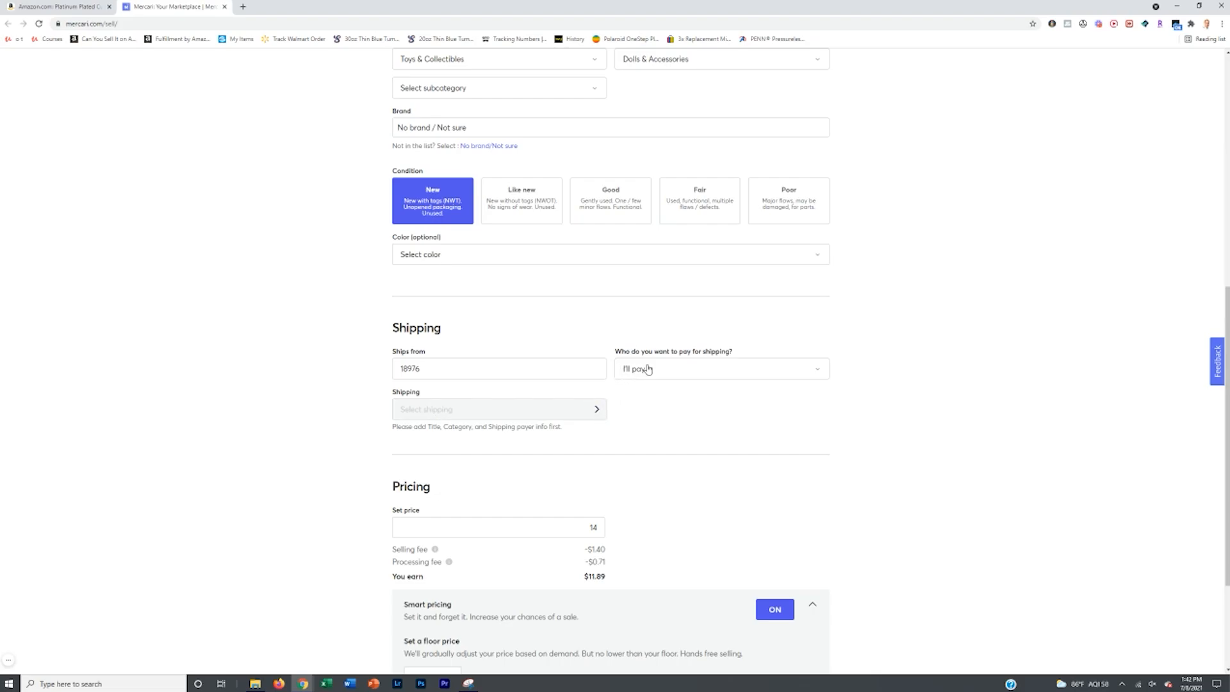
# Step: Complete the listing's category with the Baby Dolls subcategory
pyautogui.scroll(2, 642, 254)
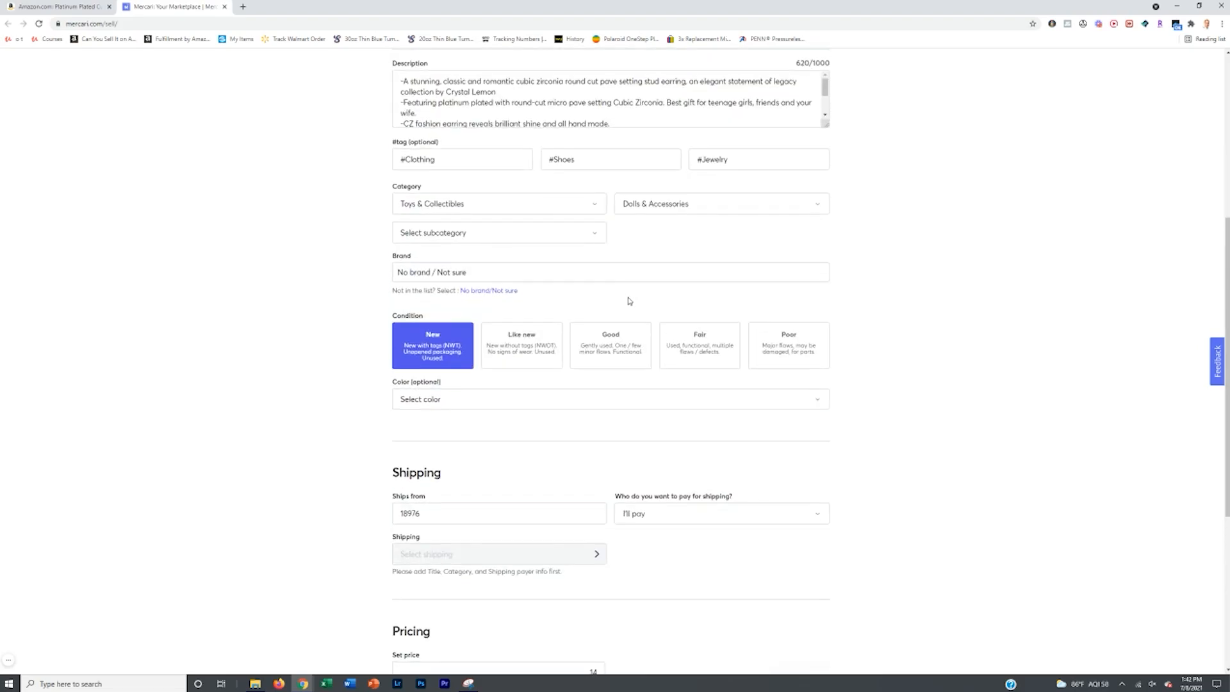
pyautogui.scroll(3, 585, 299)
pyautogui.click(524, 425)
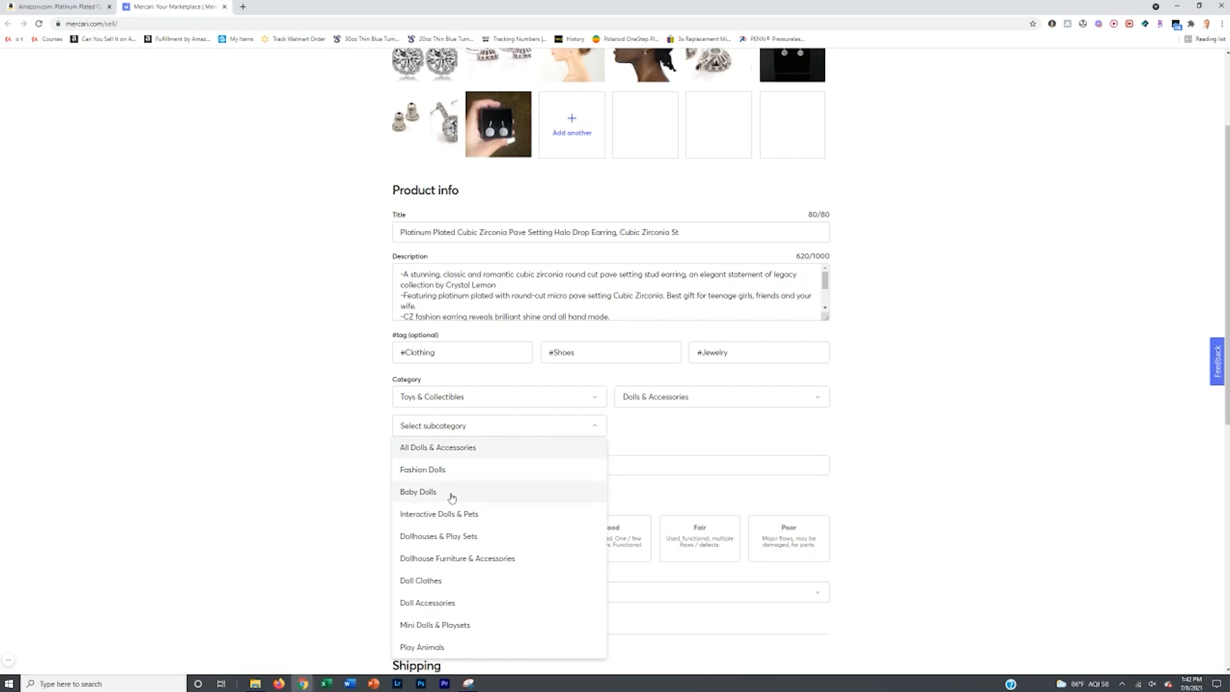
pyautogui.click(450, 490)
# Step: Try to unlock the shipping selection by switching the shipping payer between The buyer and I'll pay
pyautogui.scroll(-2, 871, 474)
pyautogui.scroll(-5, 867, 482)
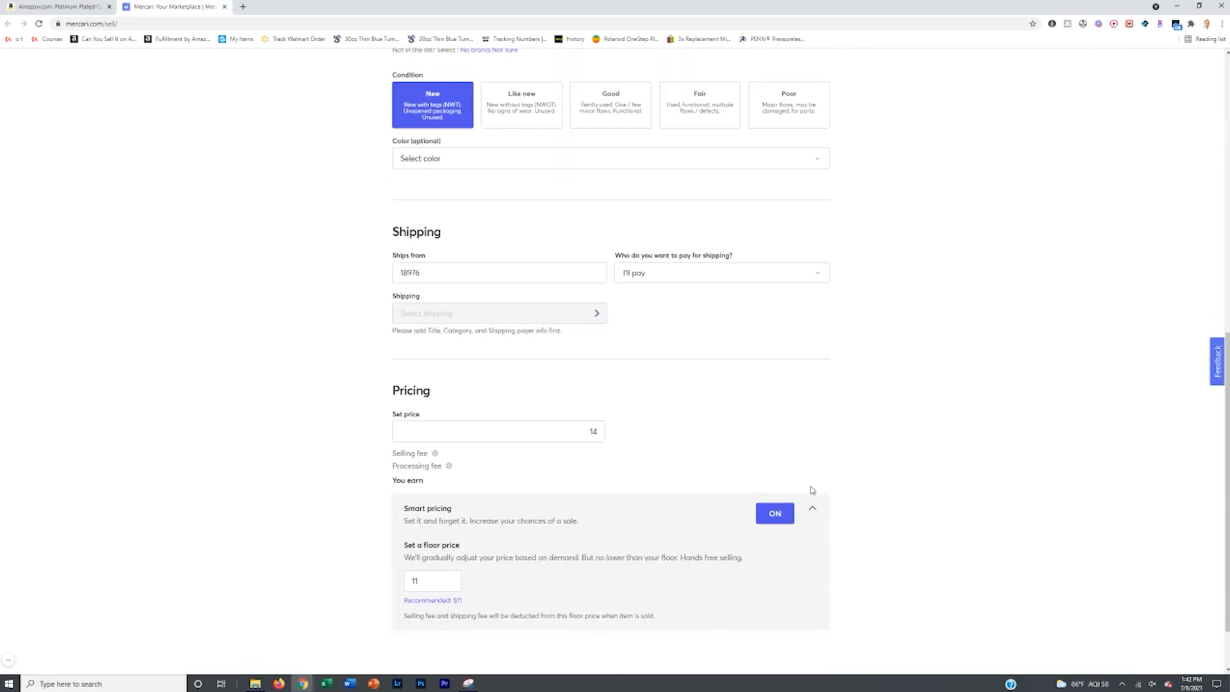
pyautogui.click(677, 283)
pyautogui.click(651, 320)
pyautogui.click(636, 272)
pyautogui.click(636, 294)
pyautogui.click(650, 273)
pyautogui.click(647, 313)
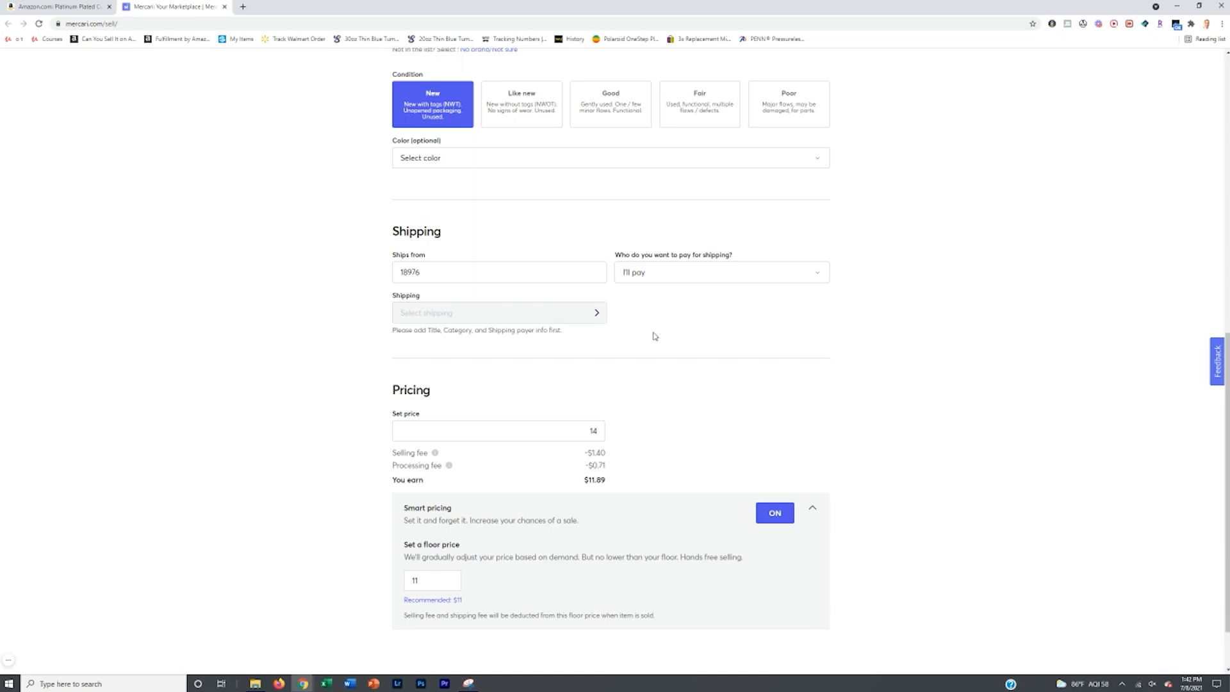
# Step: Retype the final "t" of the listing title and leave the field so Mercari registers the title
pyautogui.scroll(9, 529, 417)
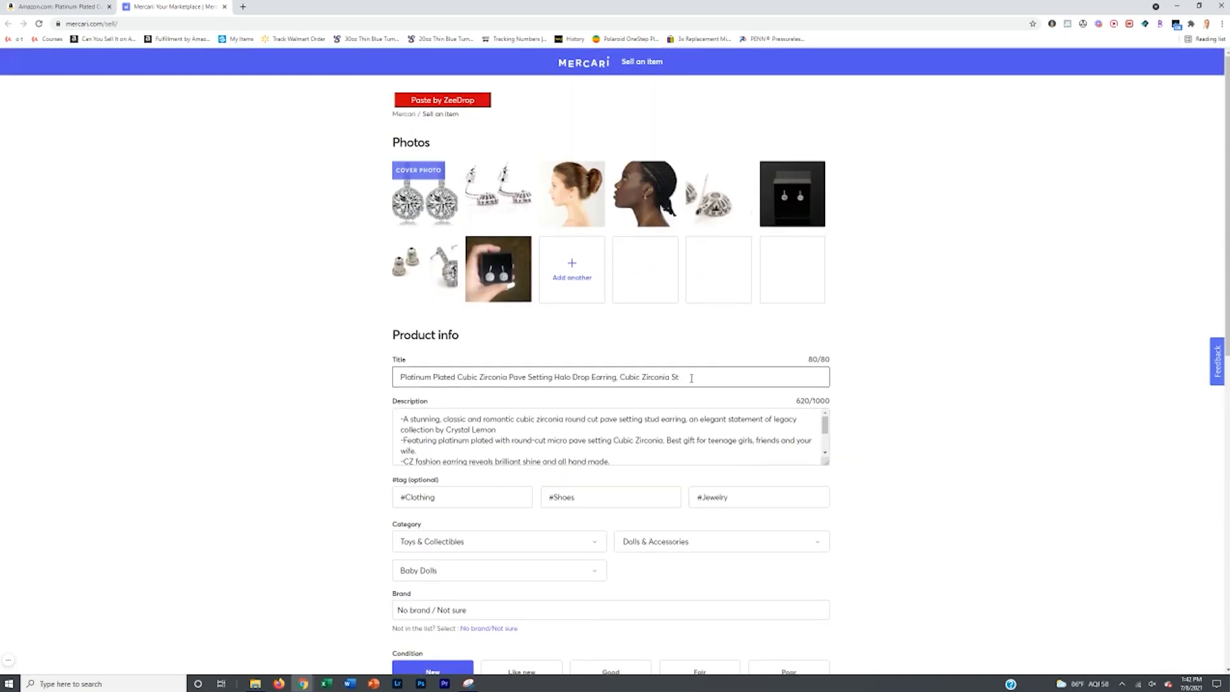
pyautogui.click(691, 378)
pyautogui.press('BackSpace')
pyautogui.write('t')
pyautogui.click(659, 461)
pyautogui.click(657, 379)
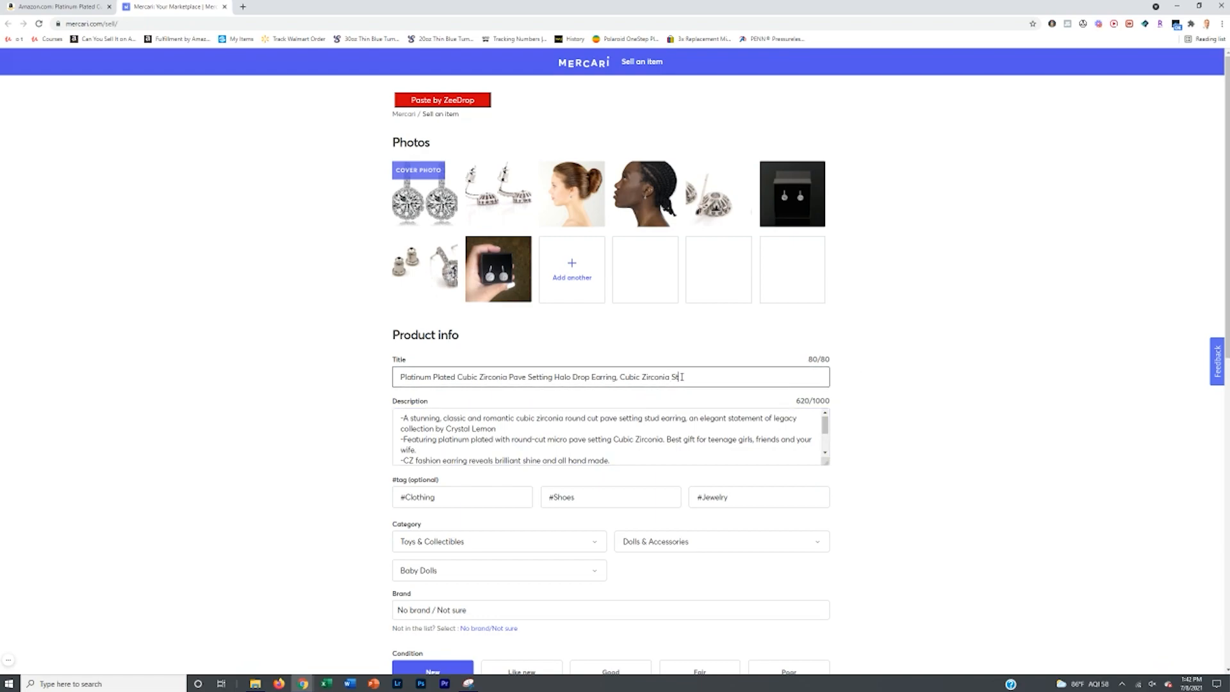
pyautogui.click(643, 461)
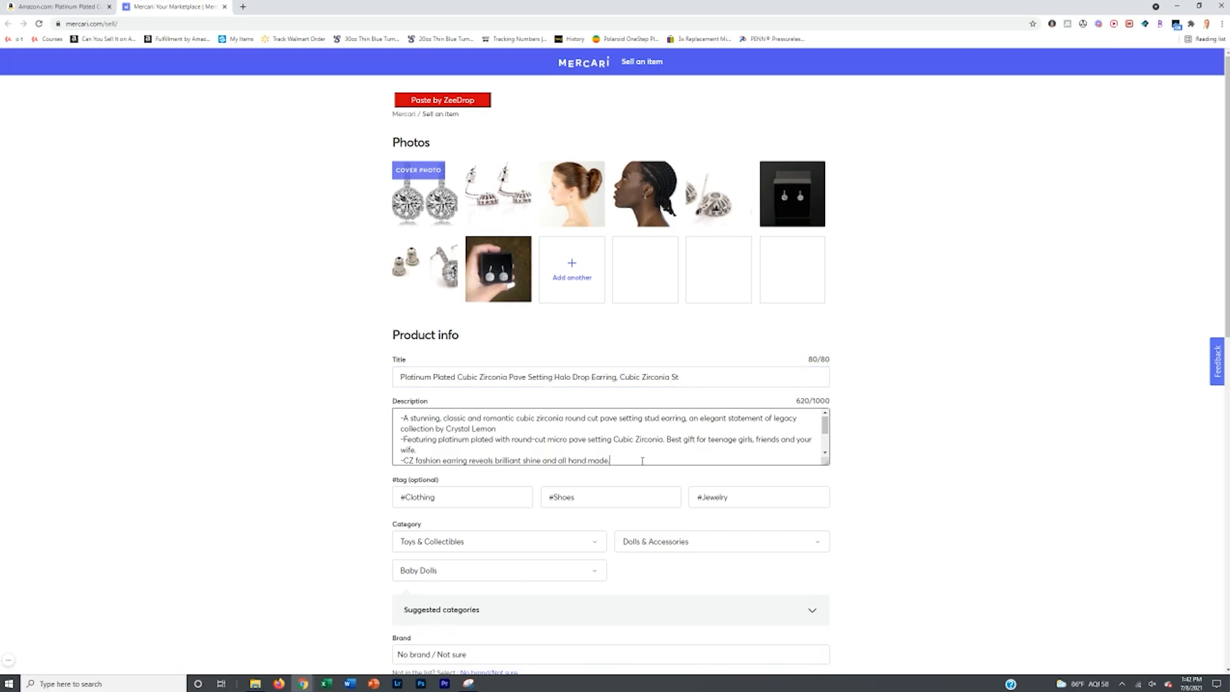
# Step: Set the shipping payer to I'll pay and save Ship on your own as the shipping method
pyautogui.scroll(-7, 967, 445)
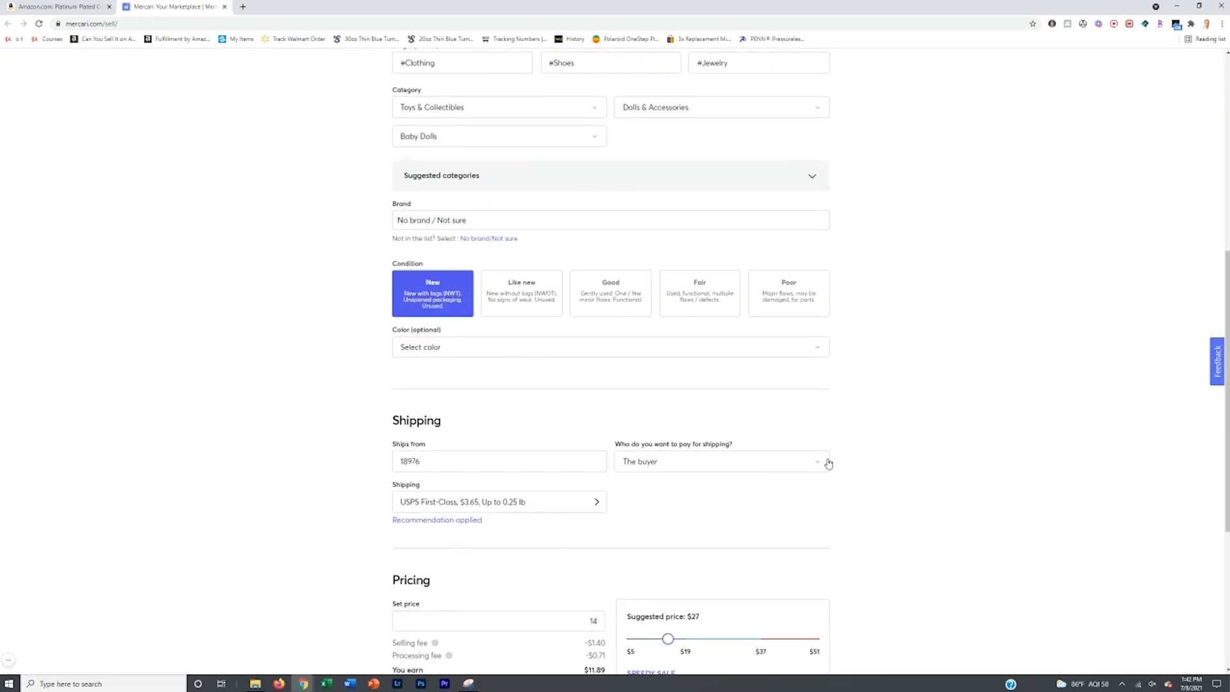
pyautogui.scroll(-2, 828, 463)
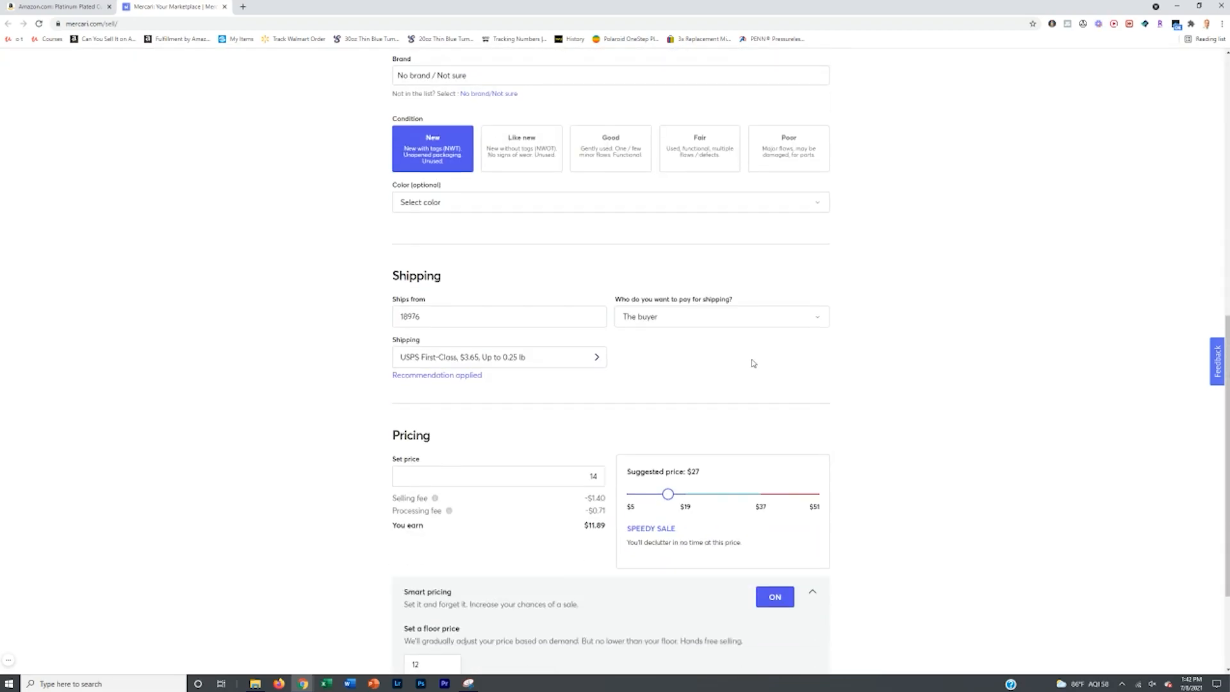
pyautogui.click(716, 322)
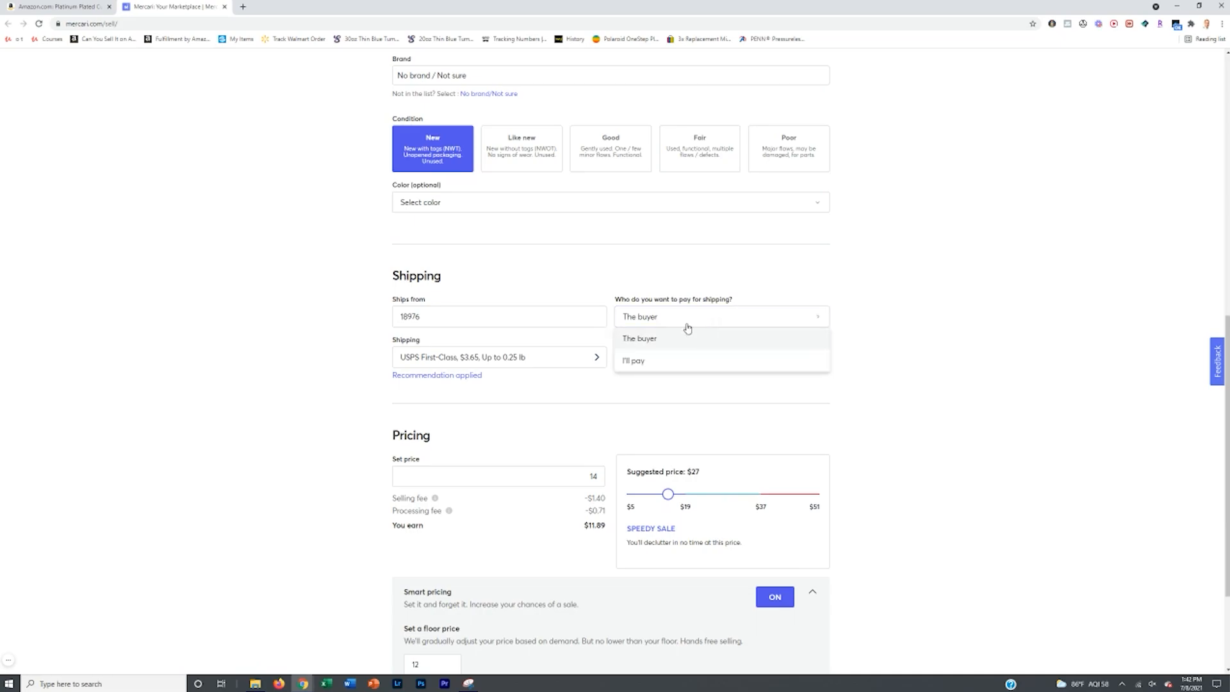
pyautogui.click(636, 361)
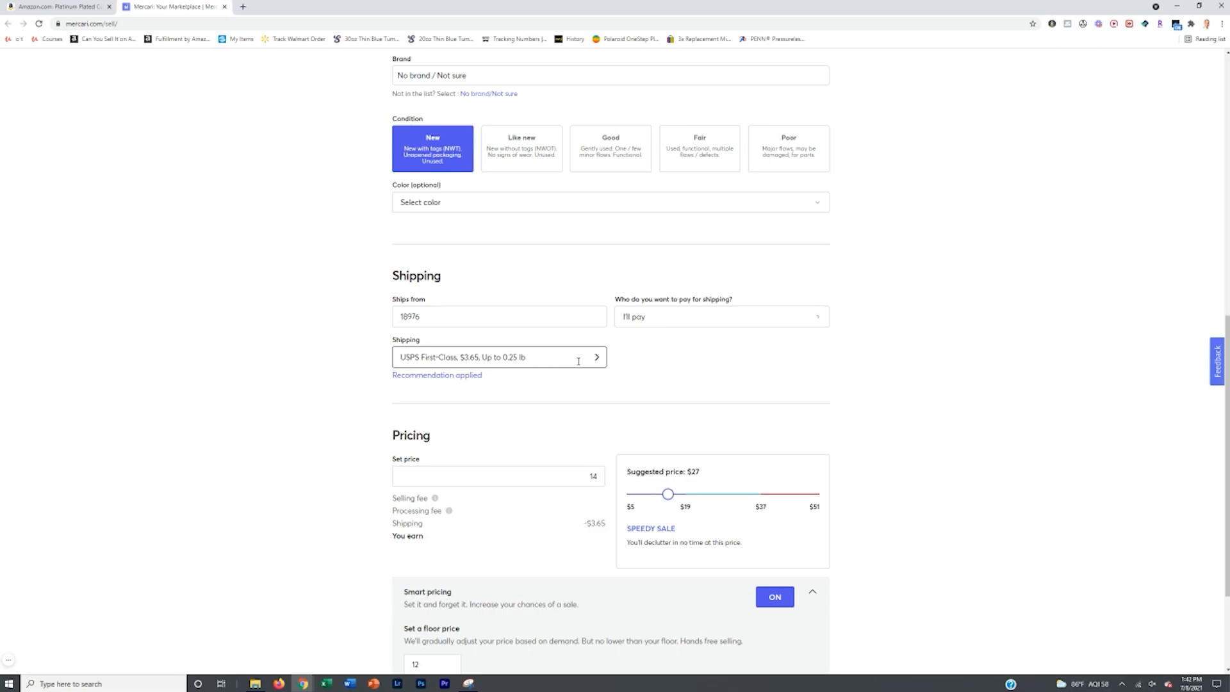
pyautogui.click(594, 356)
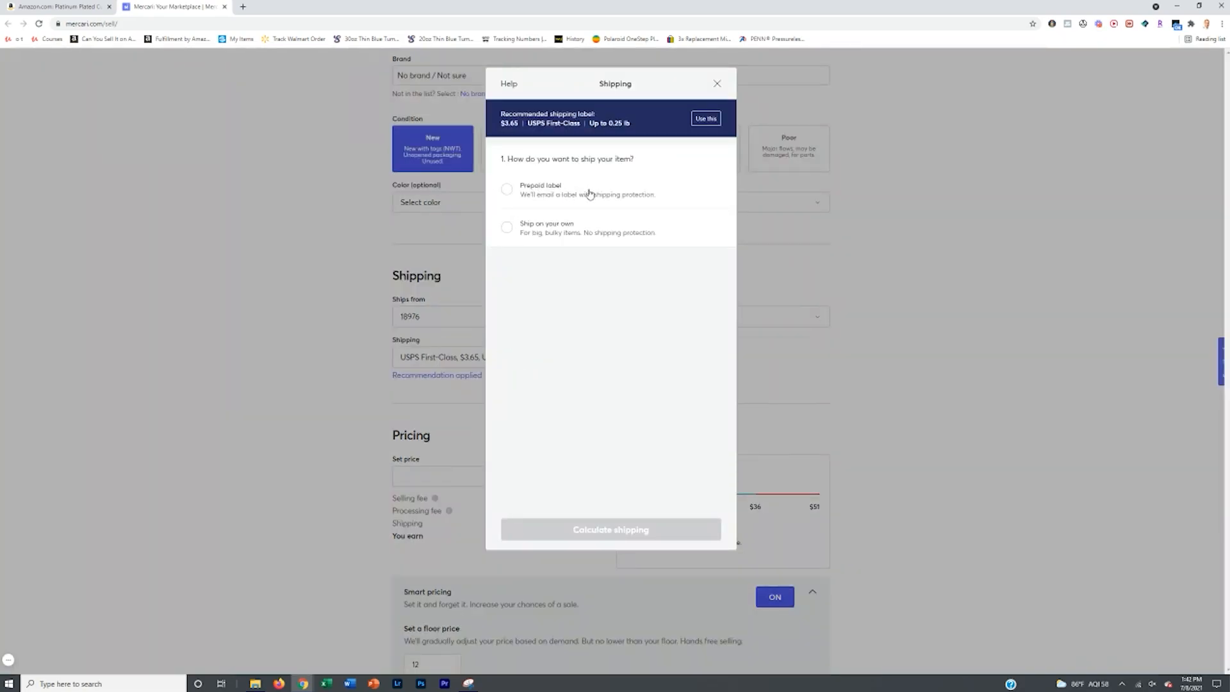
pyautogui.click(558, 236)
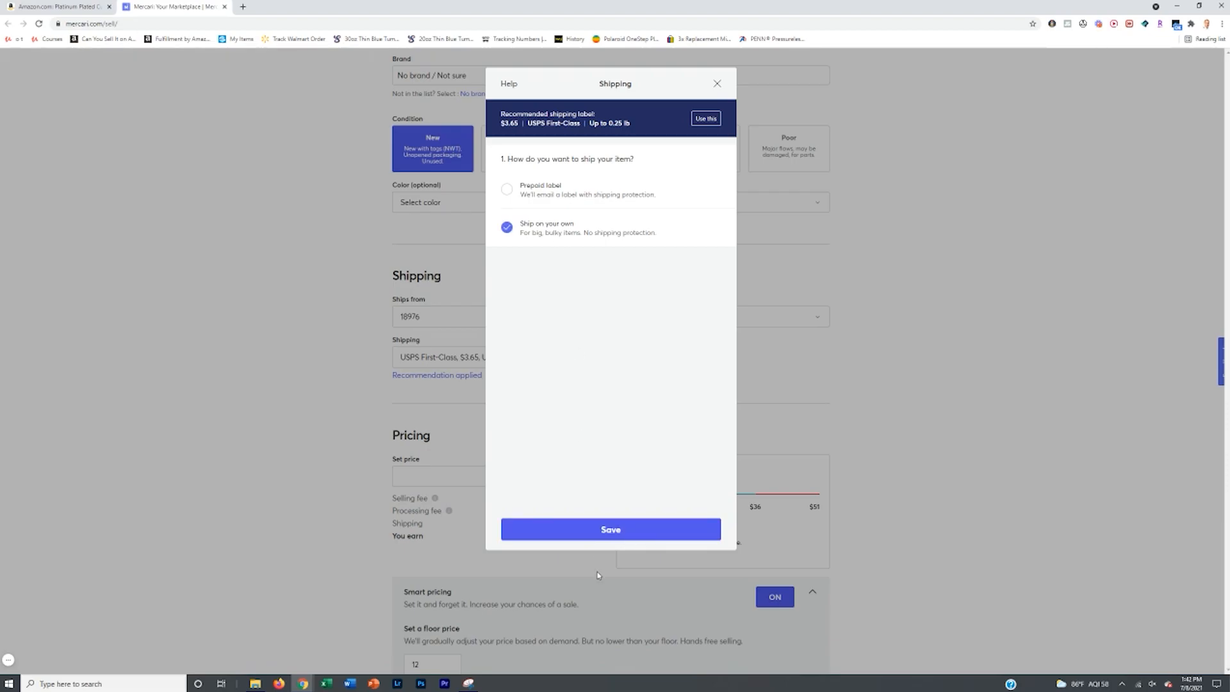
pyautogui.click(612, 529)
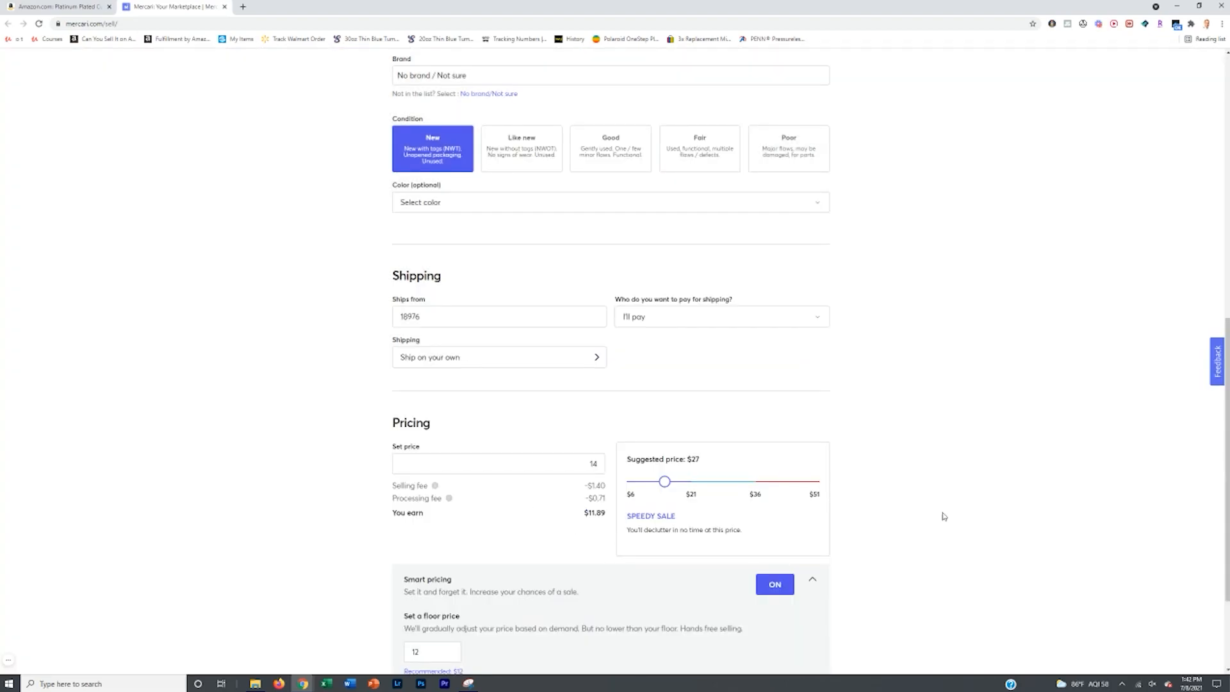
# Step: Turn off smart pricing for the listing and set the price to 19
pyautogui.scroll(-2, 919, 557)
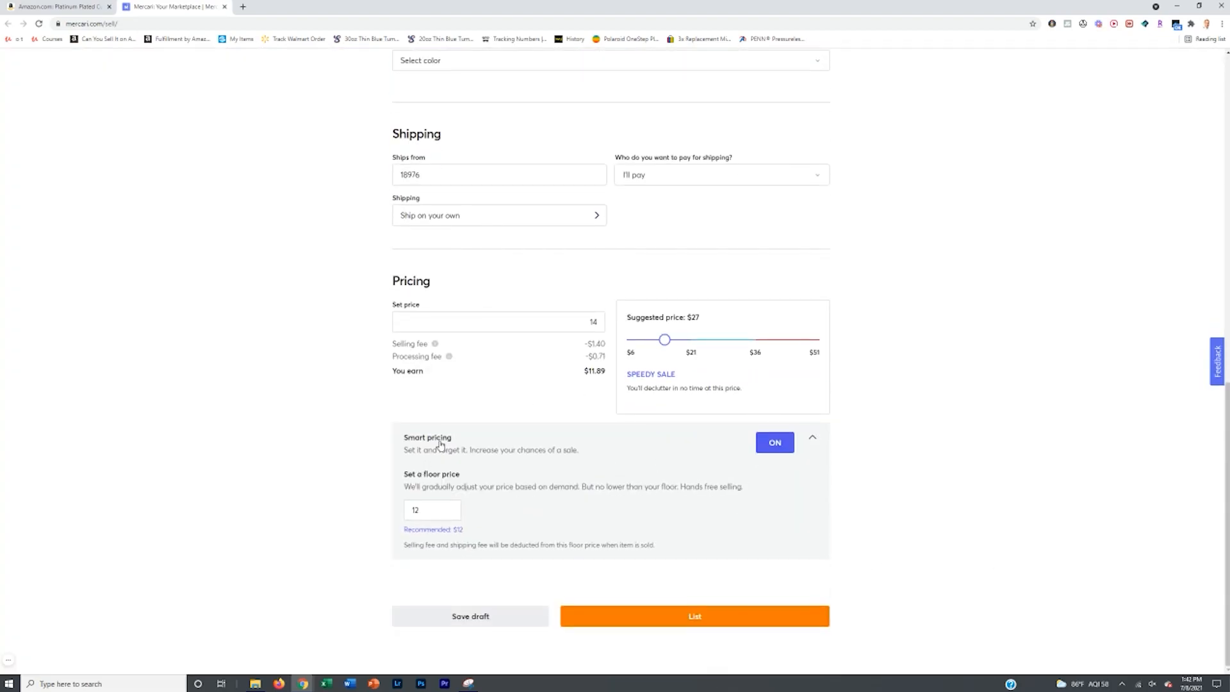
pyautogui.click(771, 443)
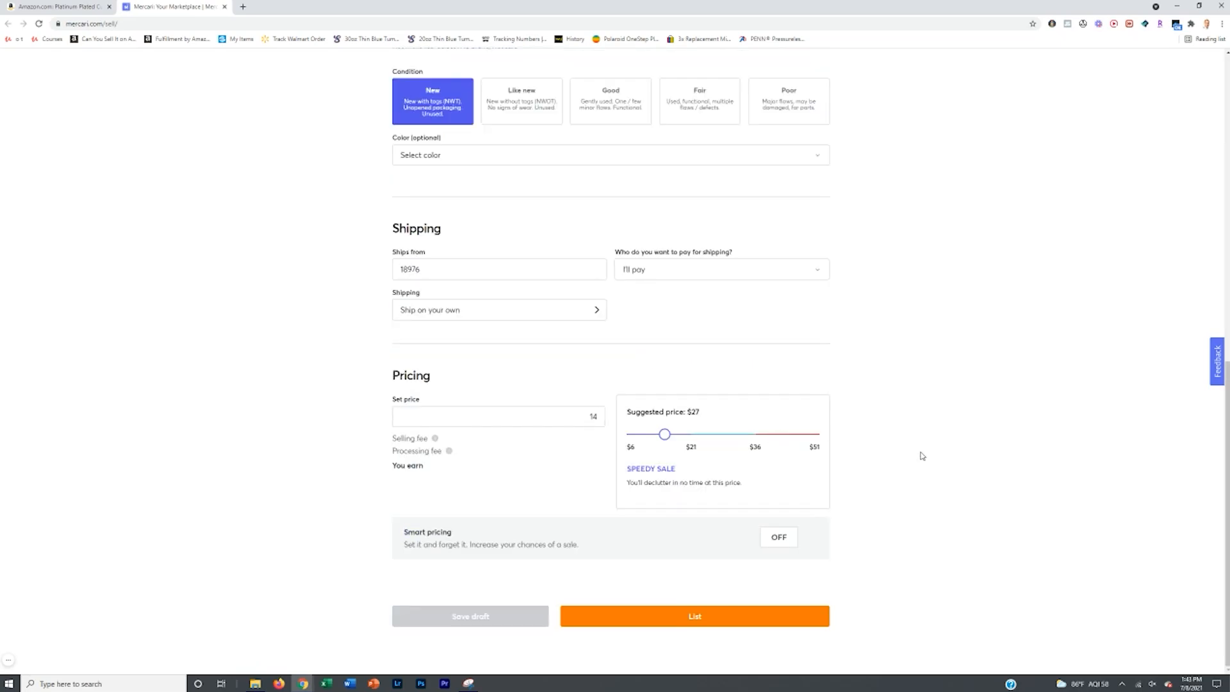
pyautogui.click(583, 420)
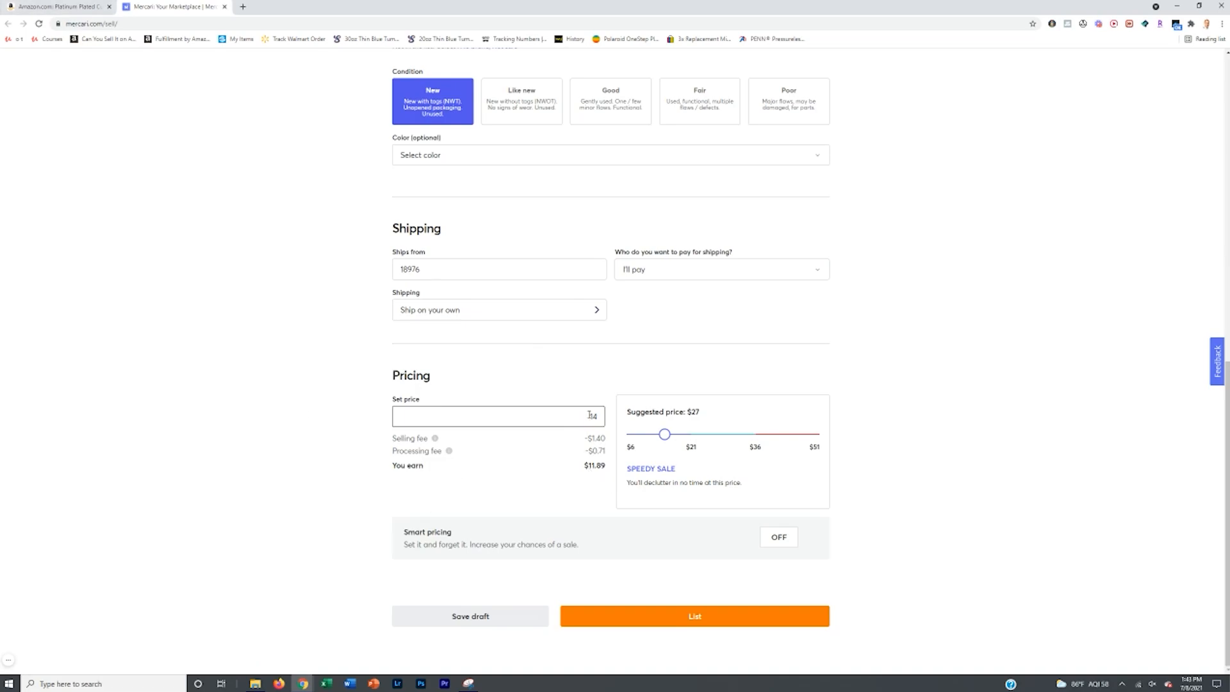
pyautogui.press('Delete')
pyautogui.press('Delete')
pyautogui.write('19')
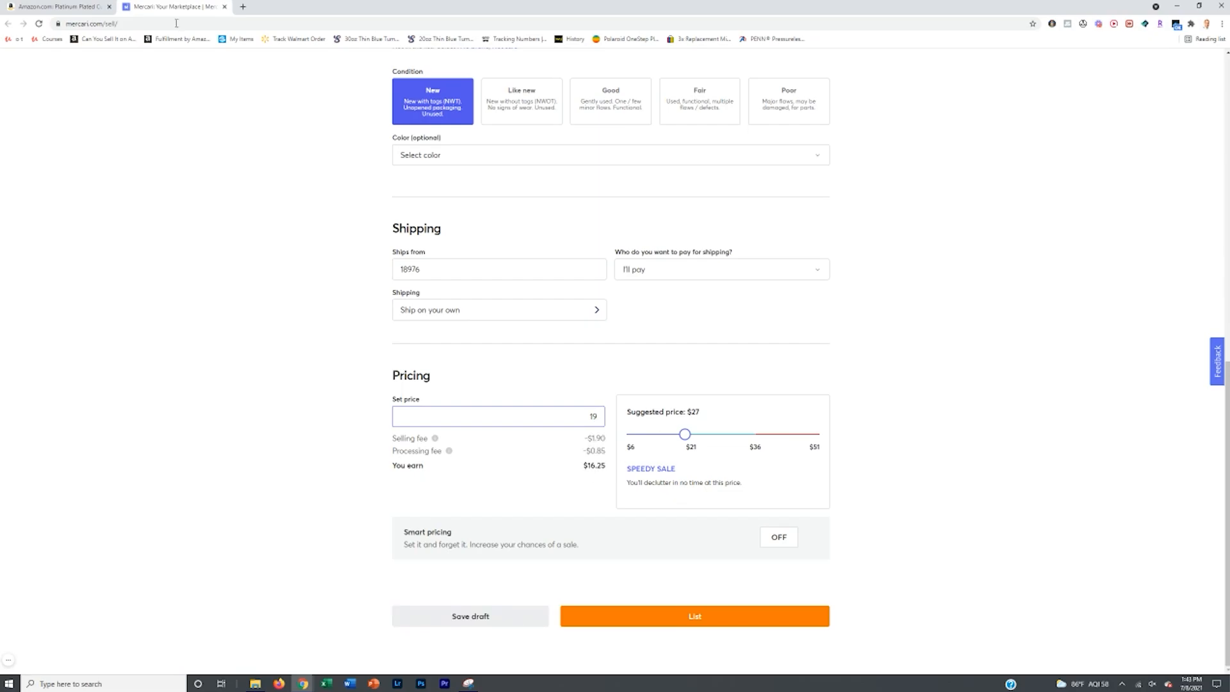
# Step: Return to the earrings' Amazon page and check the product's price
pyautogui.click(75, 5)
pyautogui.click(1002, 231)
pyautogui.scroll(15, 1002, 416)
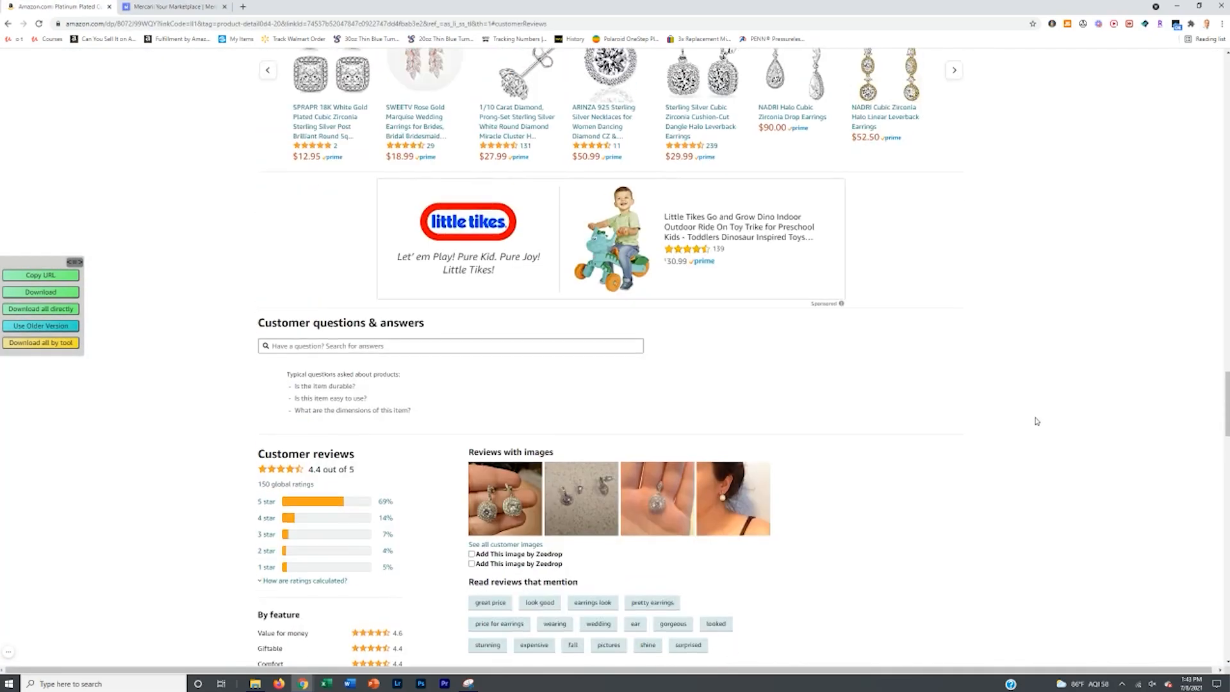
pyautogui.scroll(15, 1002, 406)
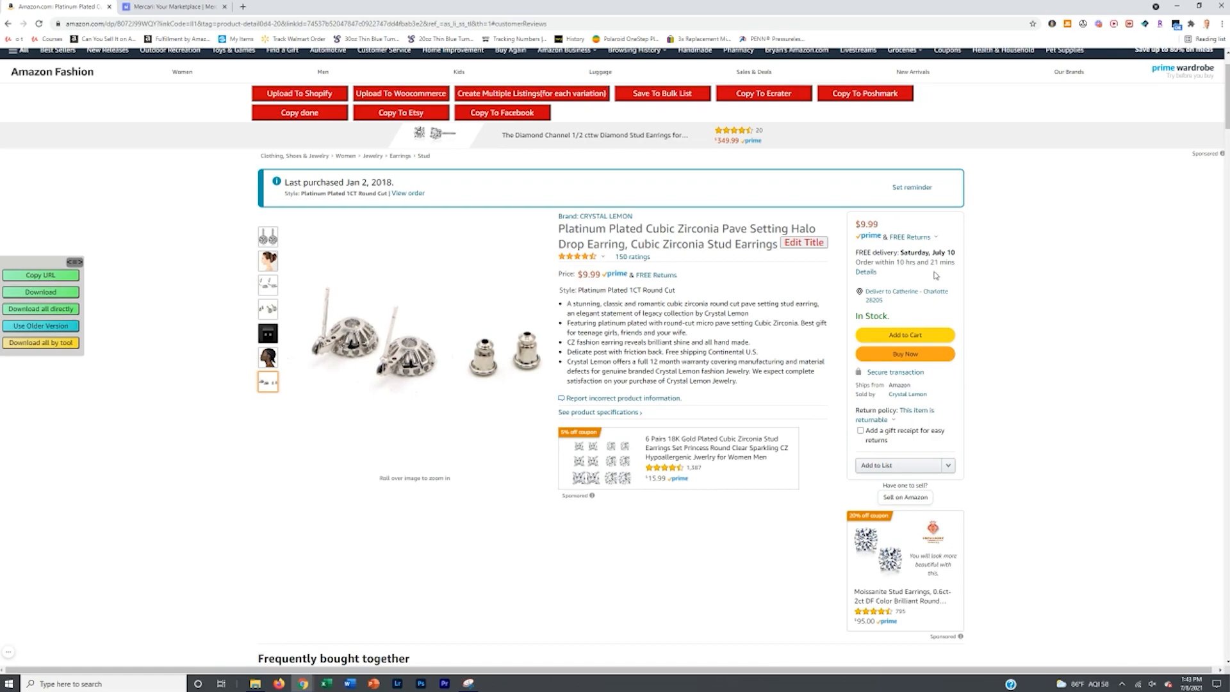
# Step: Go back to the Mercari listing and set its price to 25
pyautogui.click(172, 7)
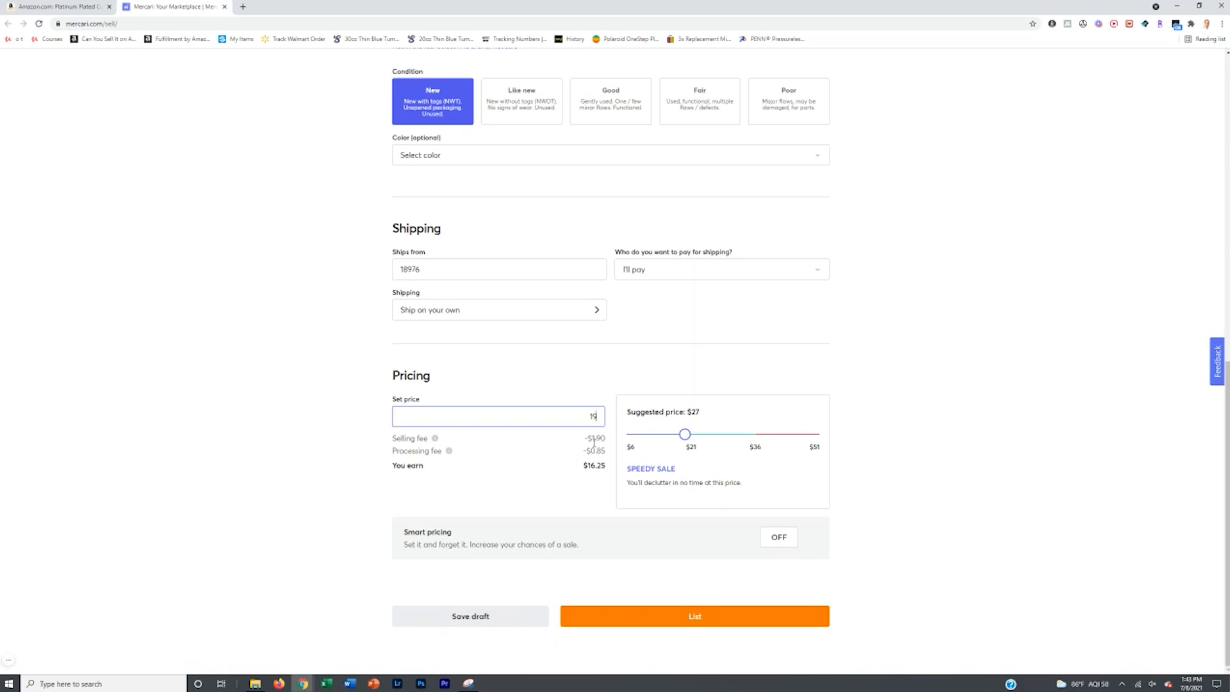
pyautogui.press('BackSpace')
pyautogui.press('BackSpace')
pyautogui.write('25')
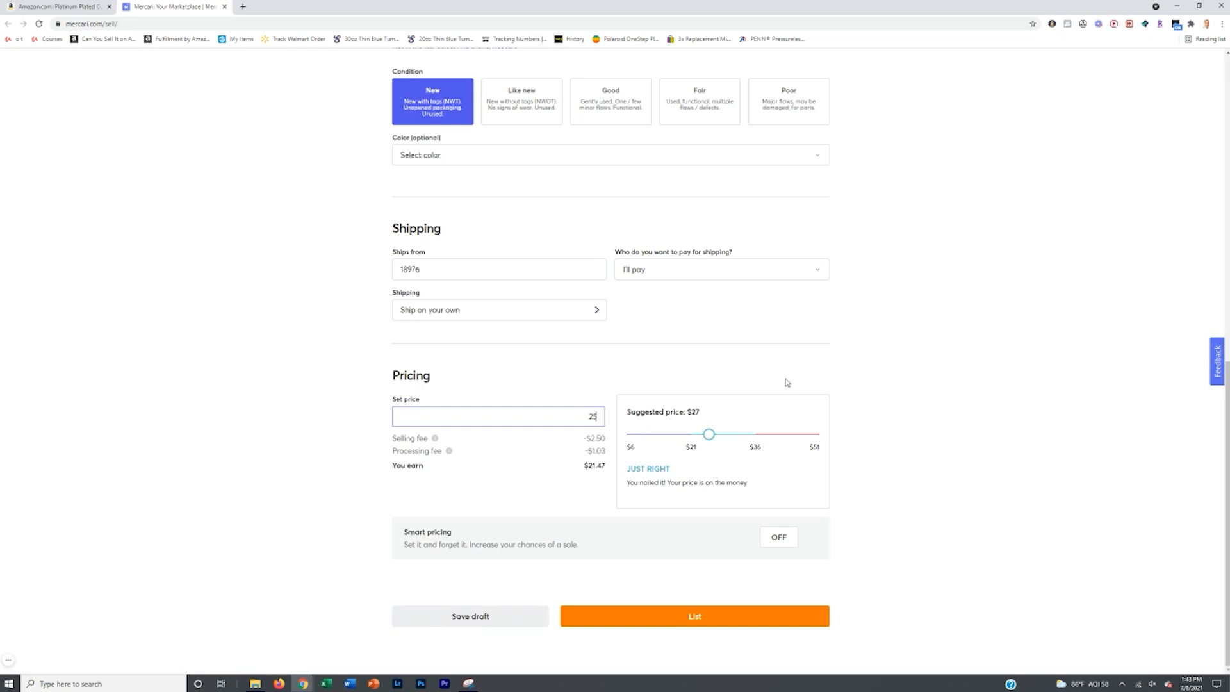
# Step: Review the Mercari listing's photos and product info, then return to the earrings' Amazon page
pyautogui.scroll(8, 794, 393)
pyautogui.scroll(2, 937, 420)
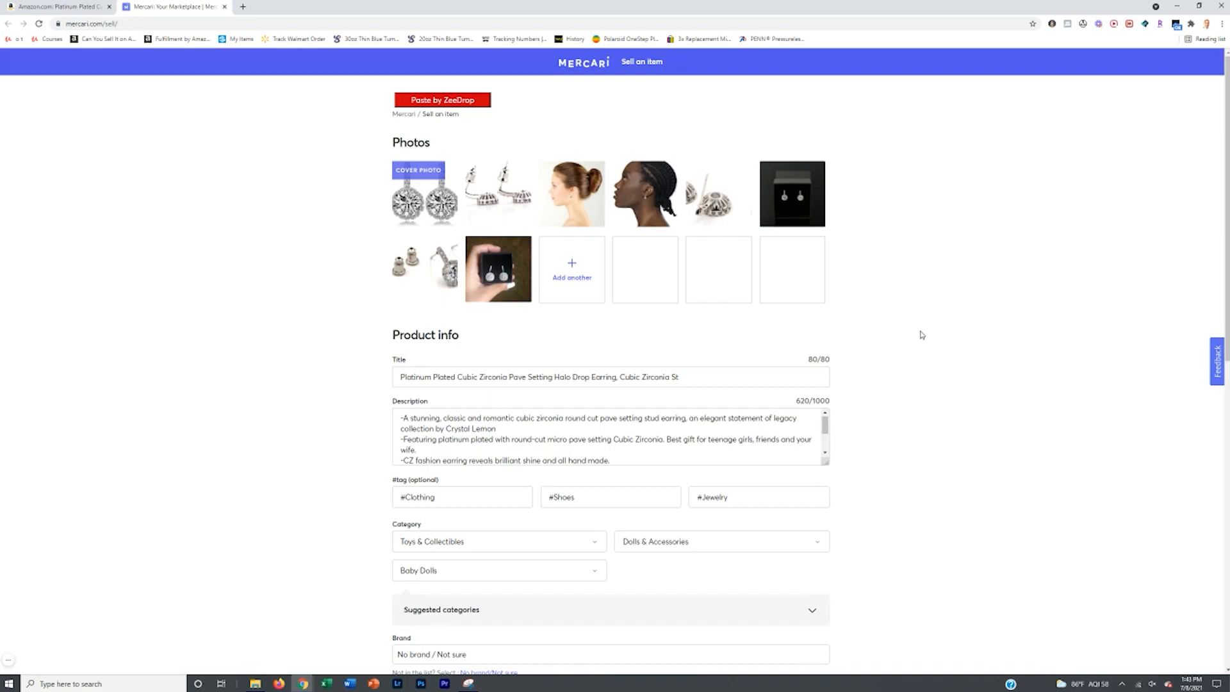
pyautogui.moveTo(504, 273)
pyautogui.moveTo(481, 256)
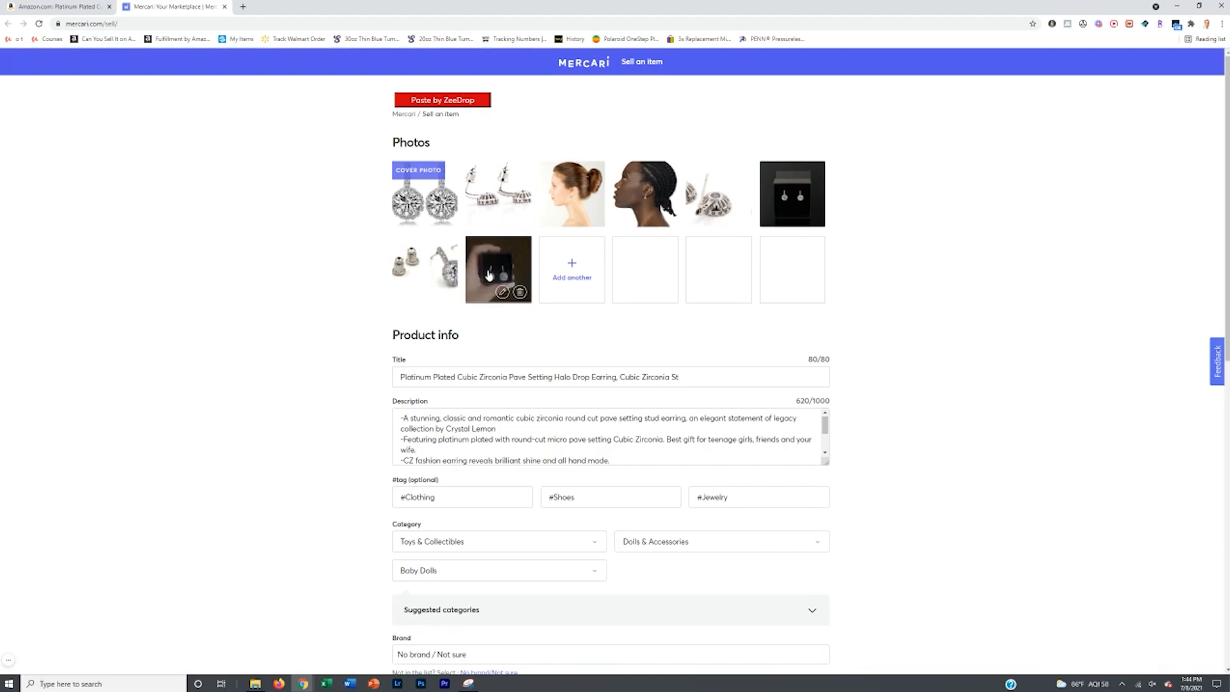
pyautogui.click(5, 4)
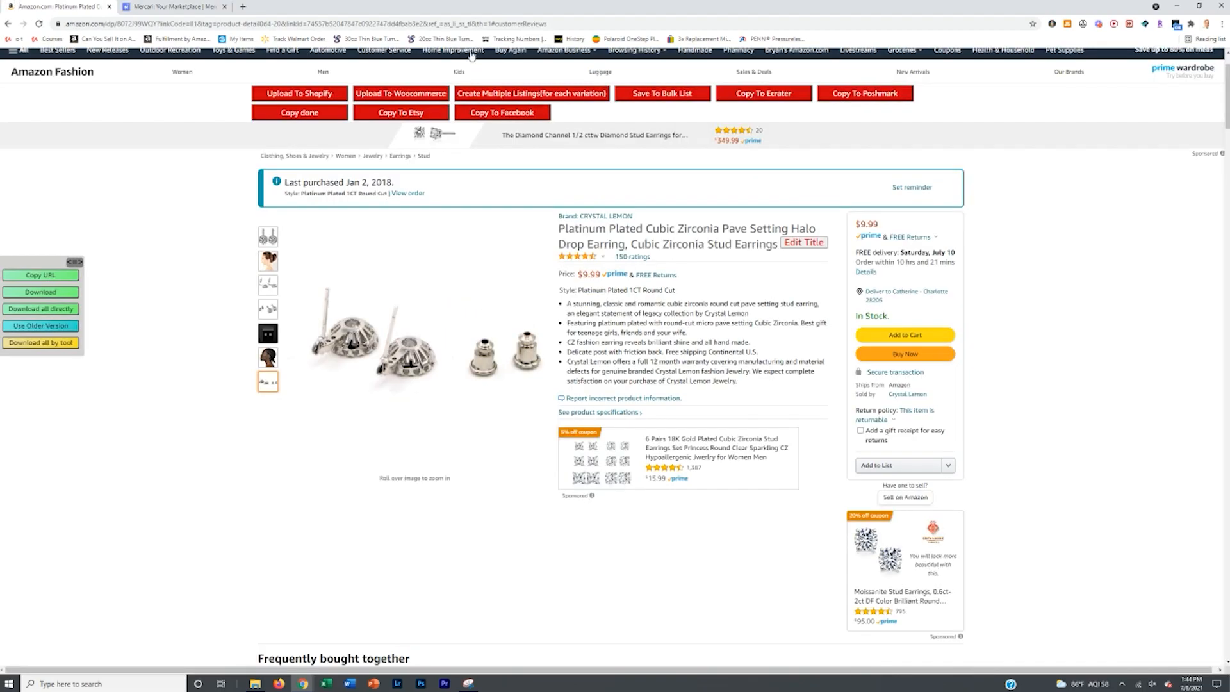